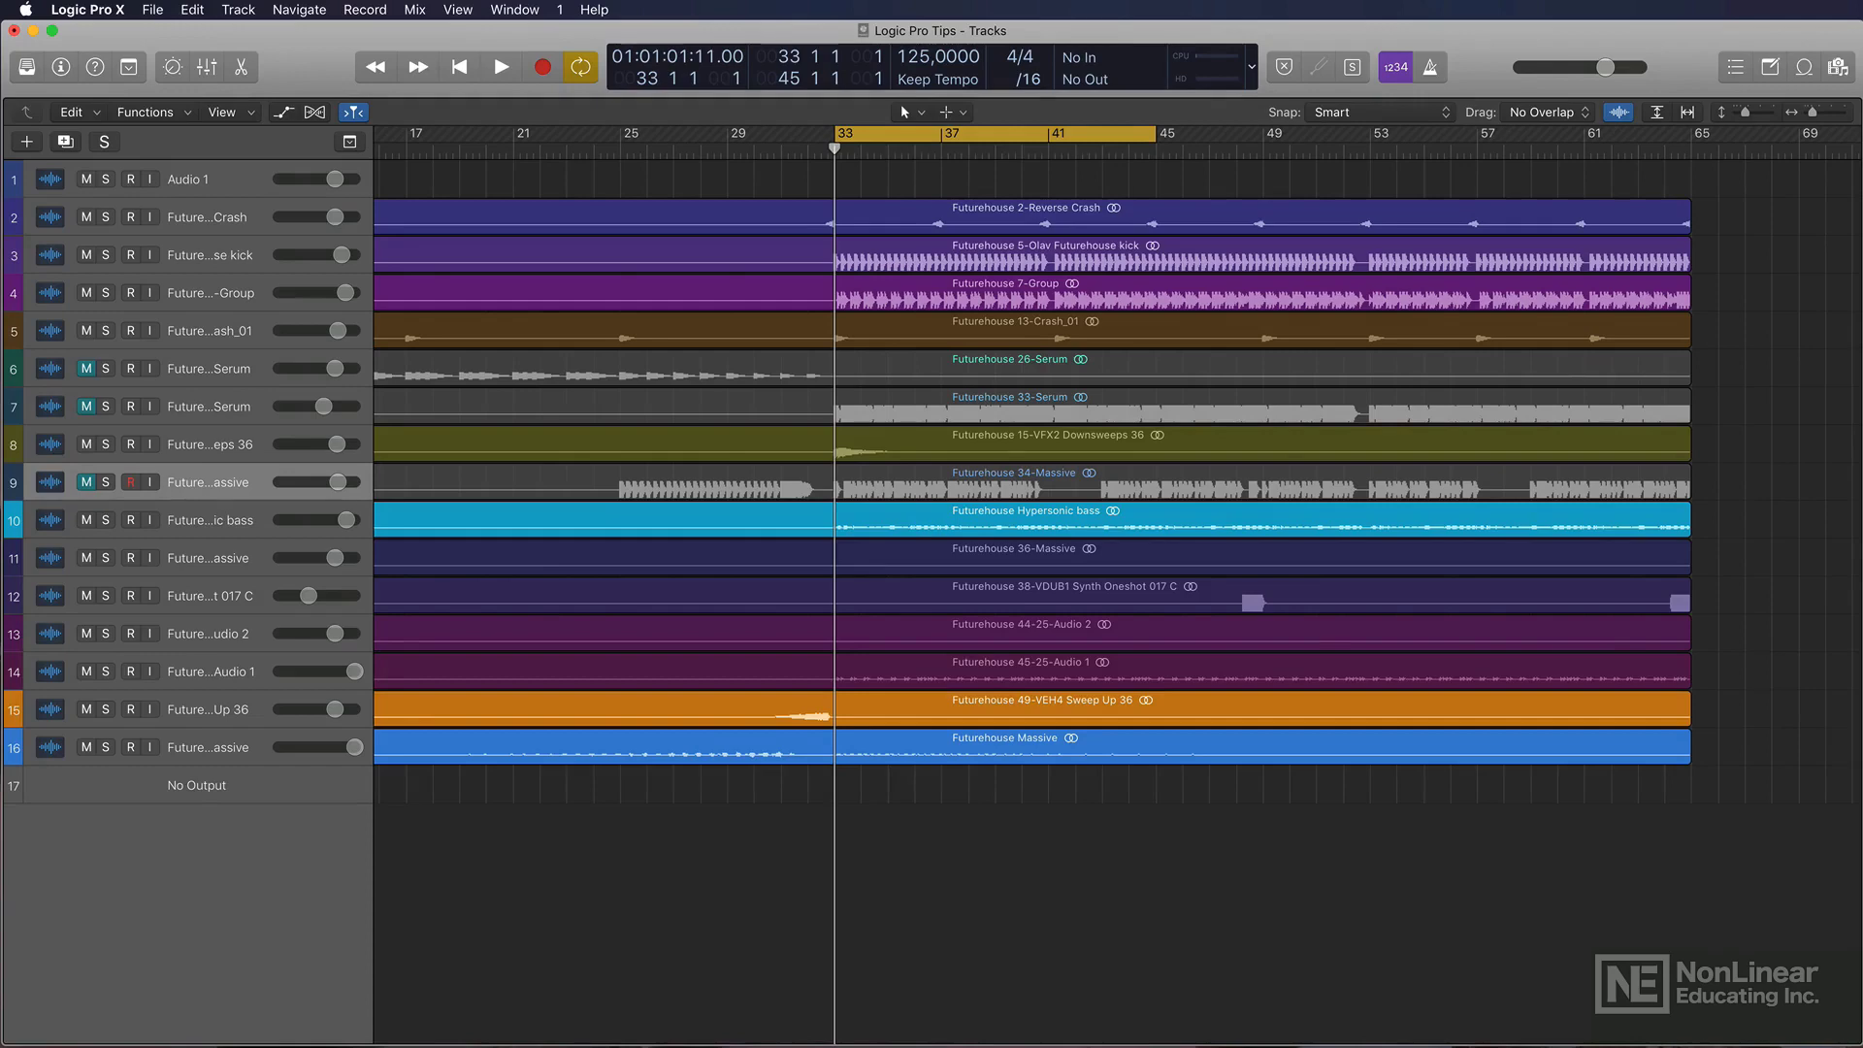
# Step: Show the Mixer below the tracks with X, revealing the Massive channel and Aux 2 delay chain
pyautogui.press('x')
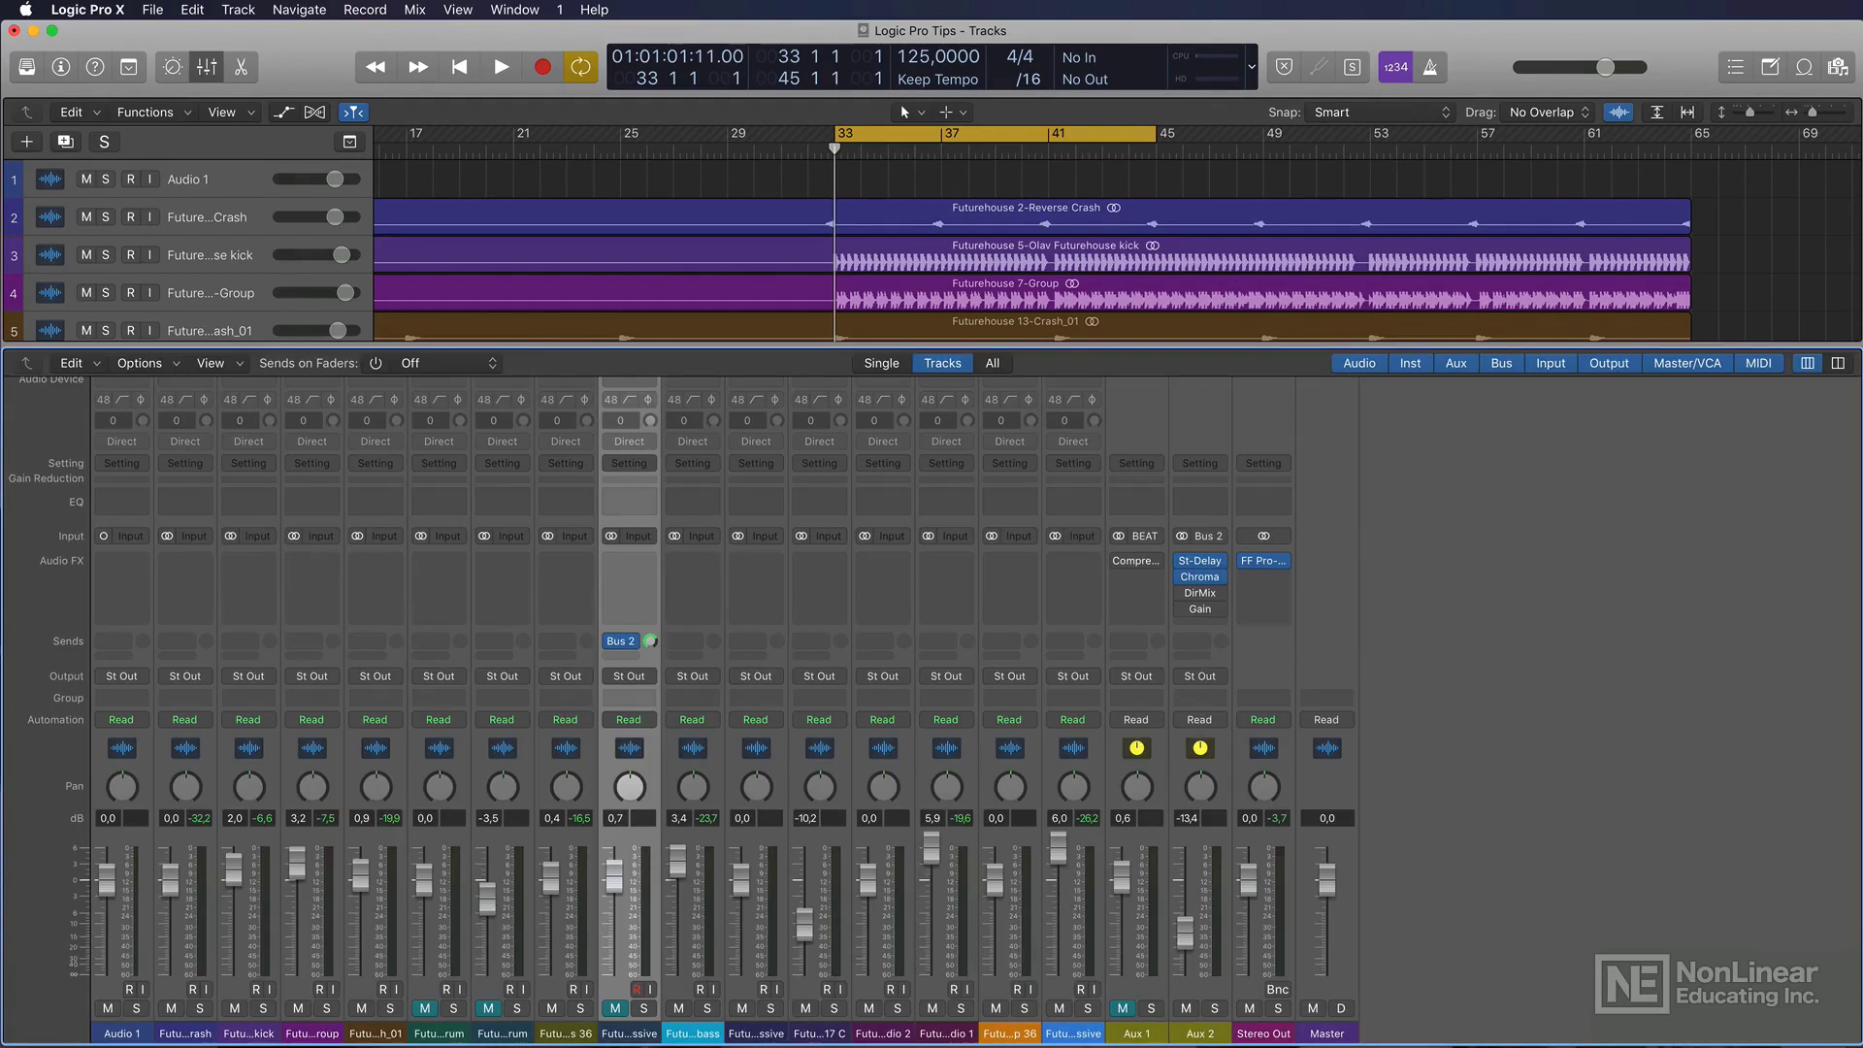
# Step: Select the kick channel and briefly play the song to listen
pyautogui.click(264, 1034)
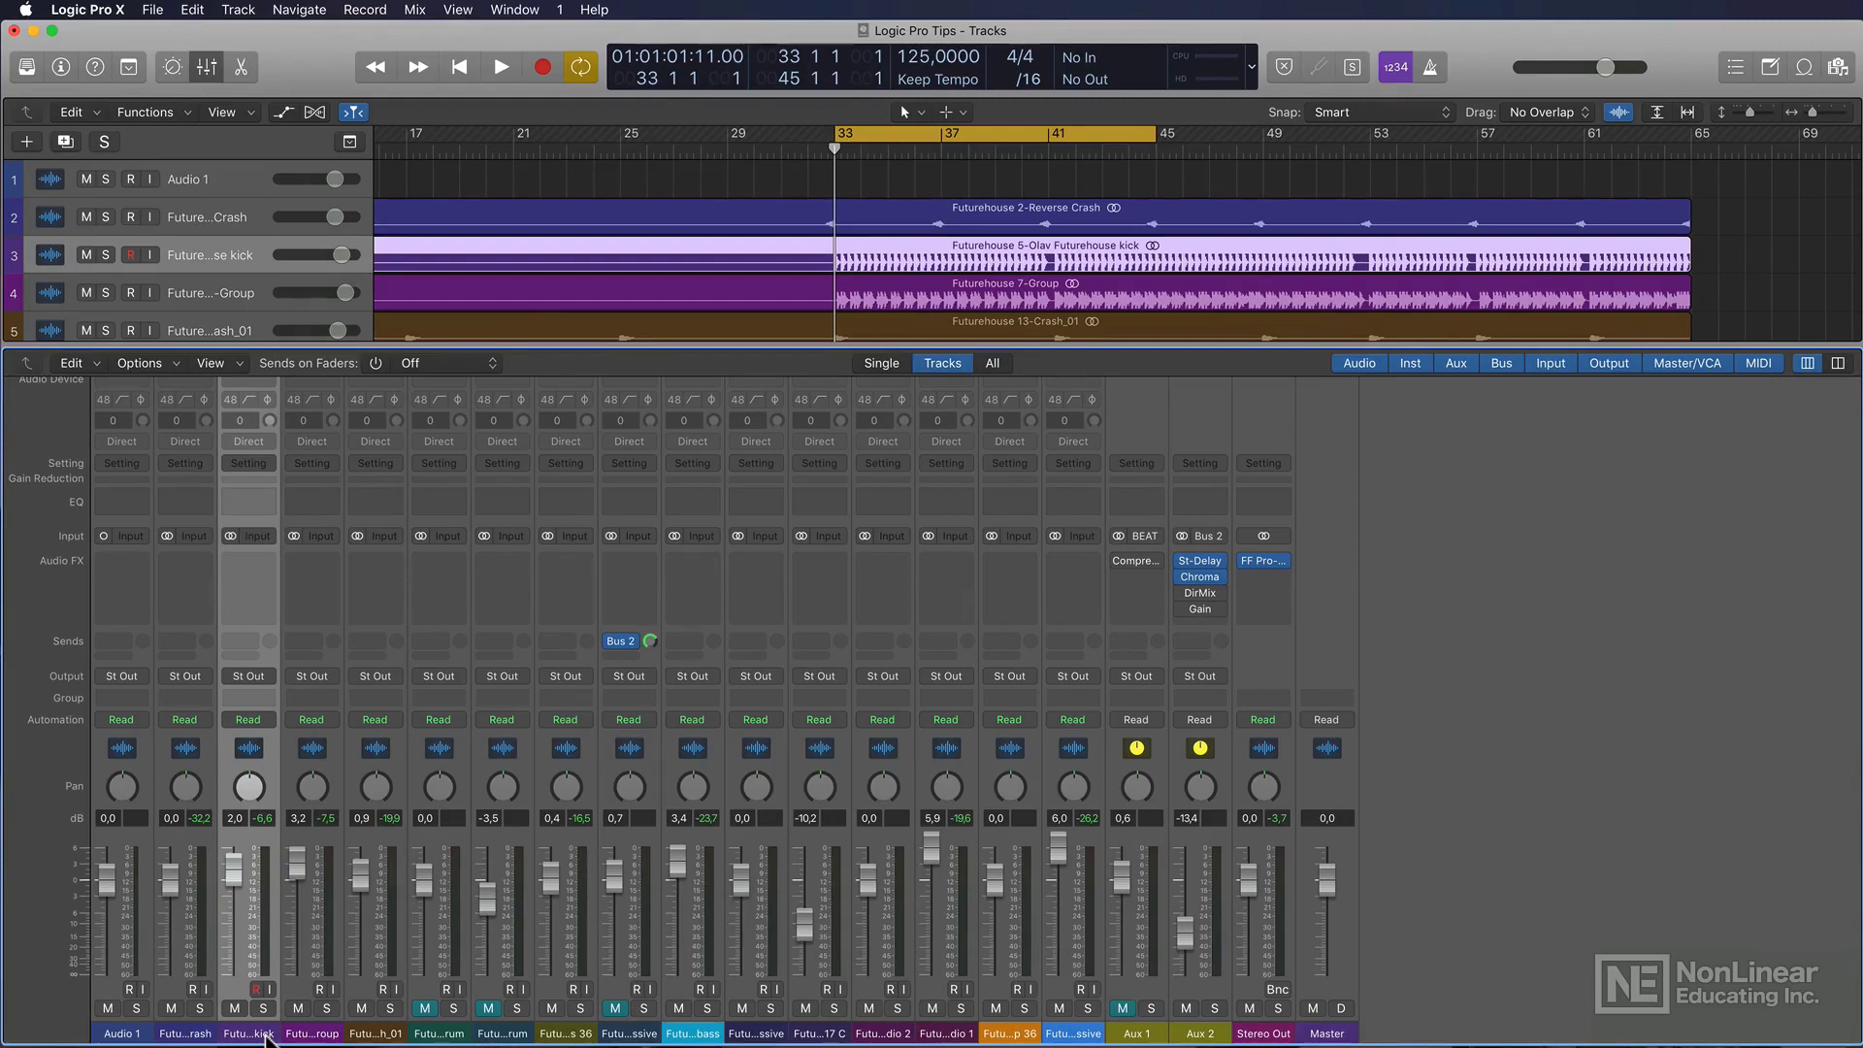
pyautogui.press('space')
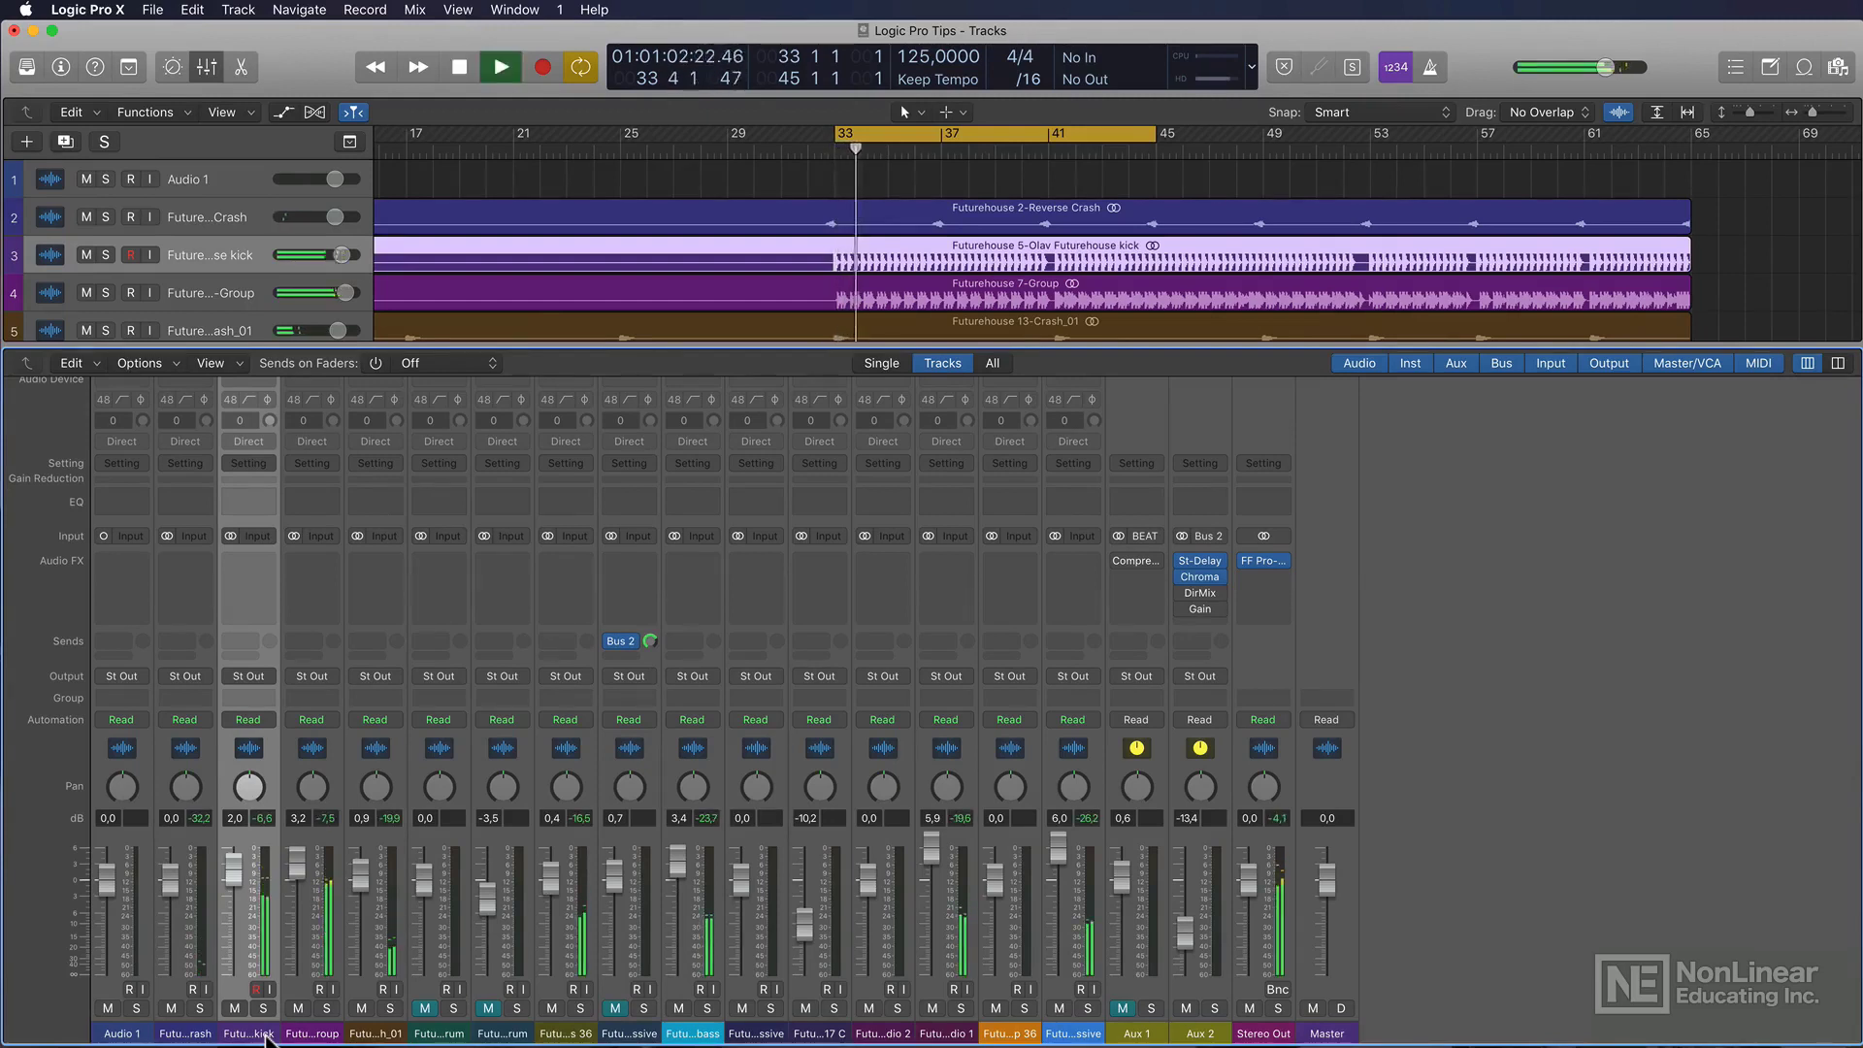
pyautogui.press('space')
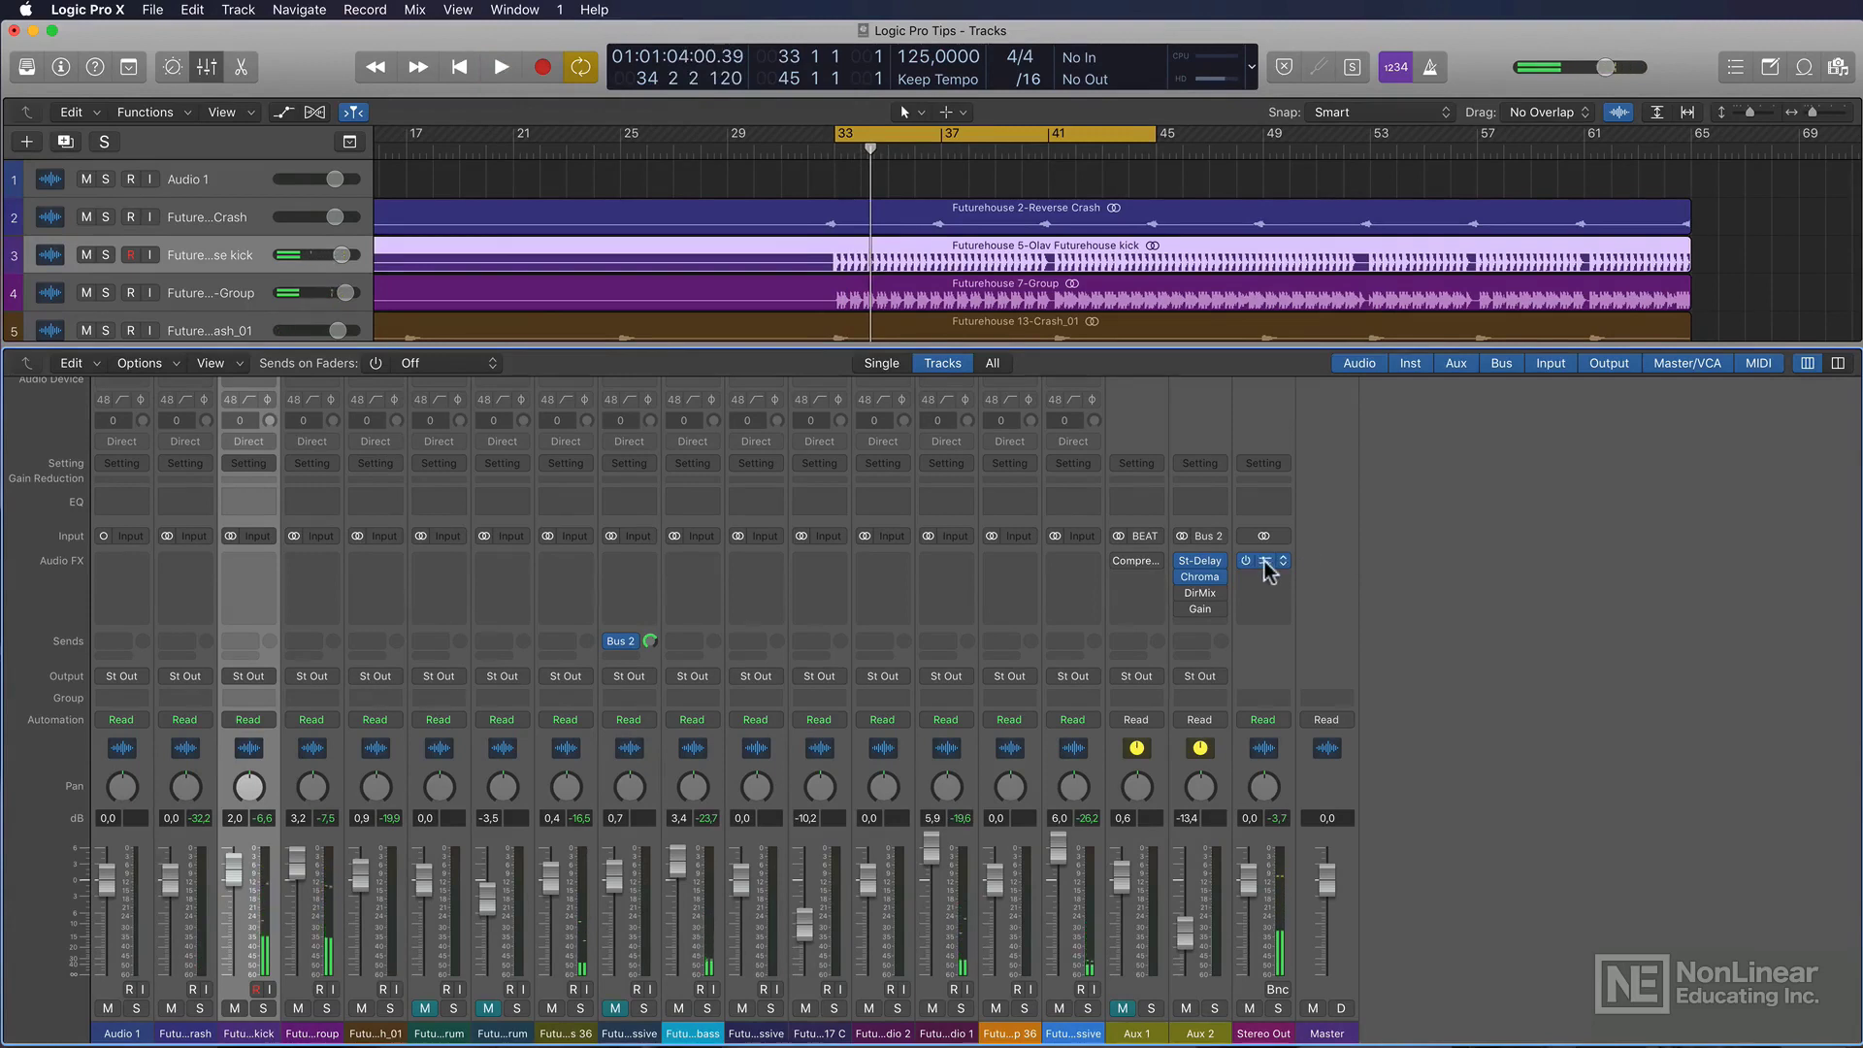
# Step: Insert Distortion > Overdrive > Stereo on the Stereo Out channel
pyautogui.click(1266, 562)
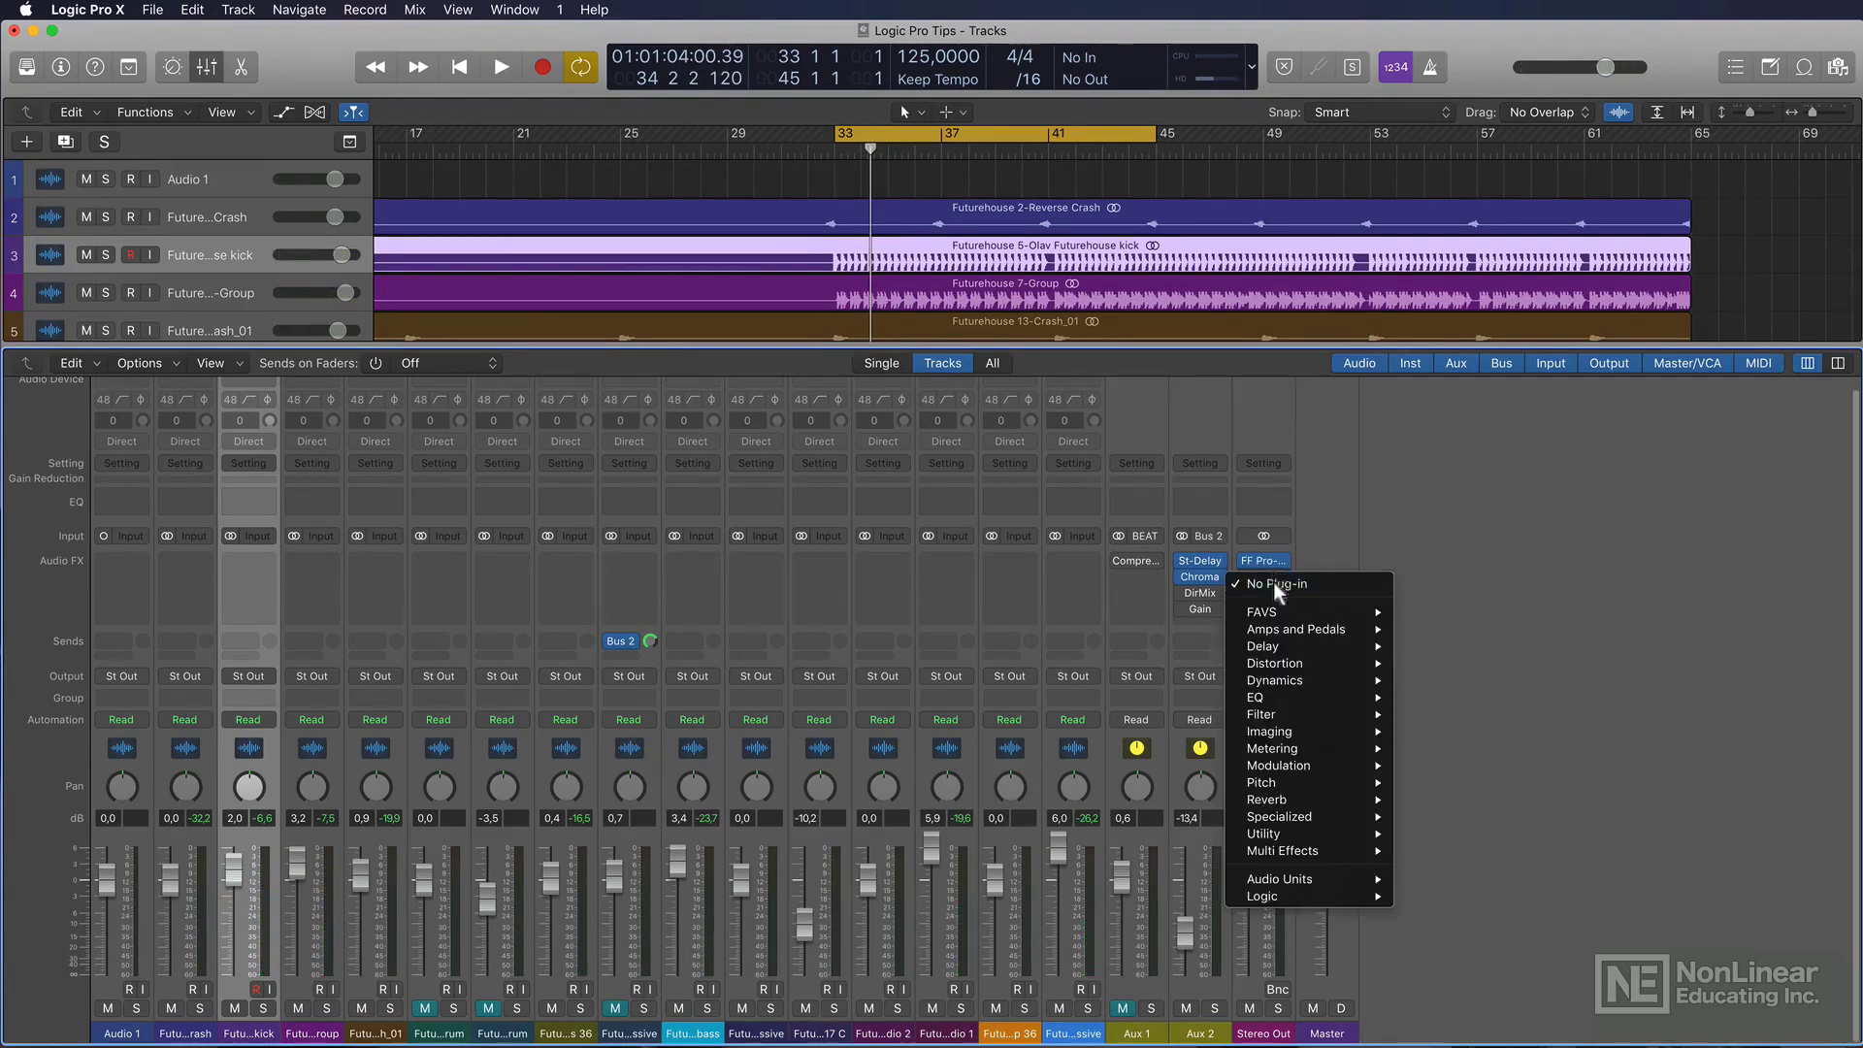
pyautogui.moveTo(1281, 663)
pyautogui.moveTo(1506, 730)
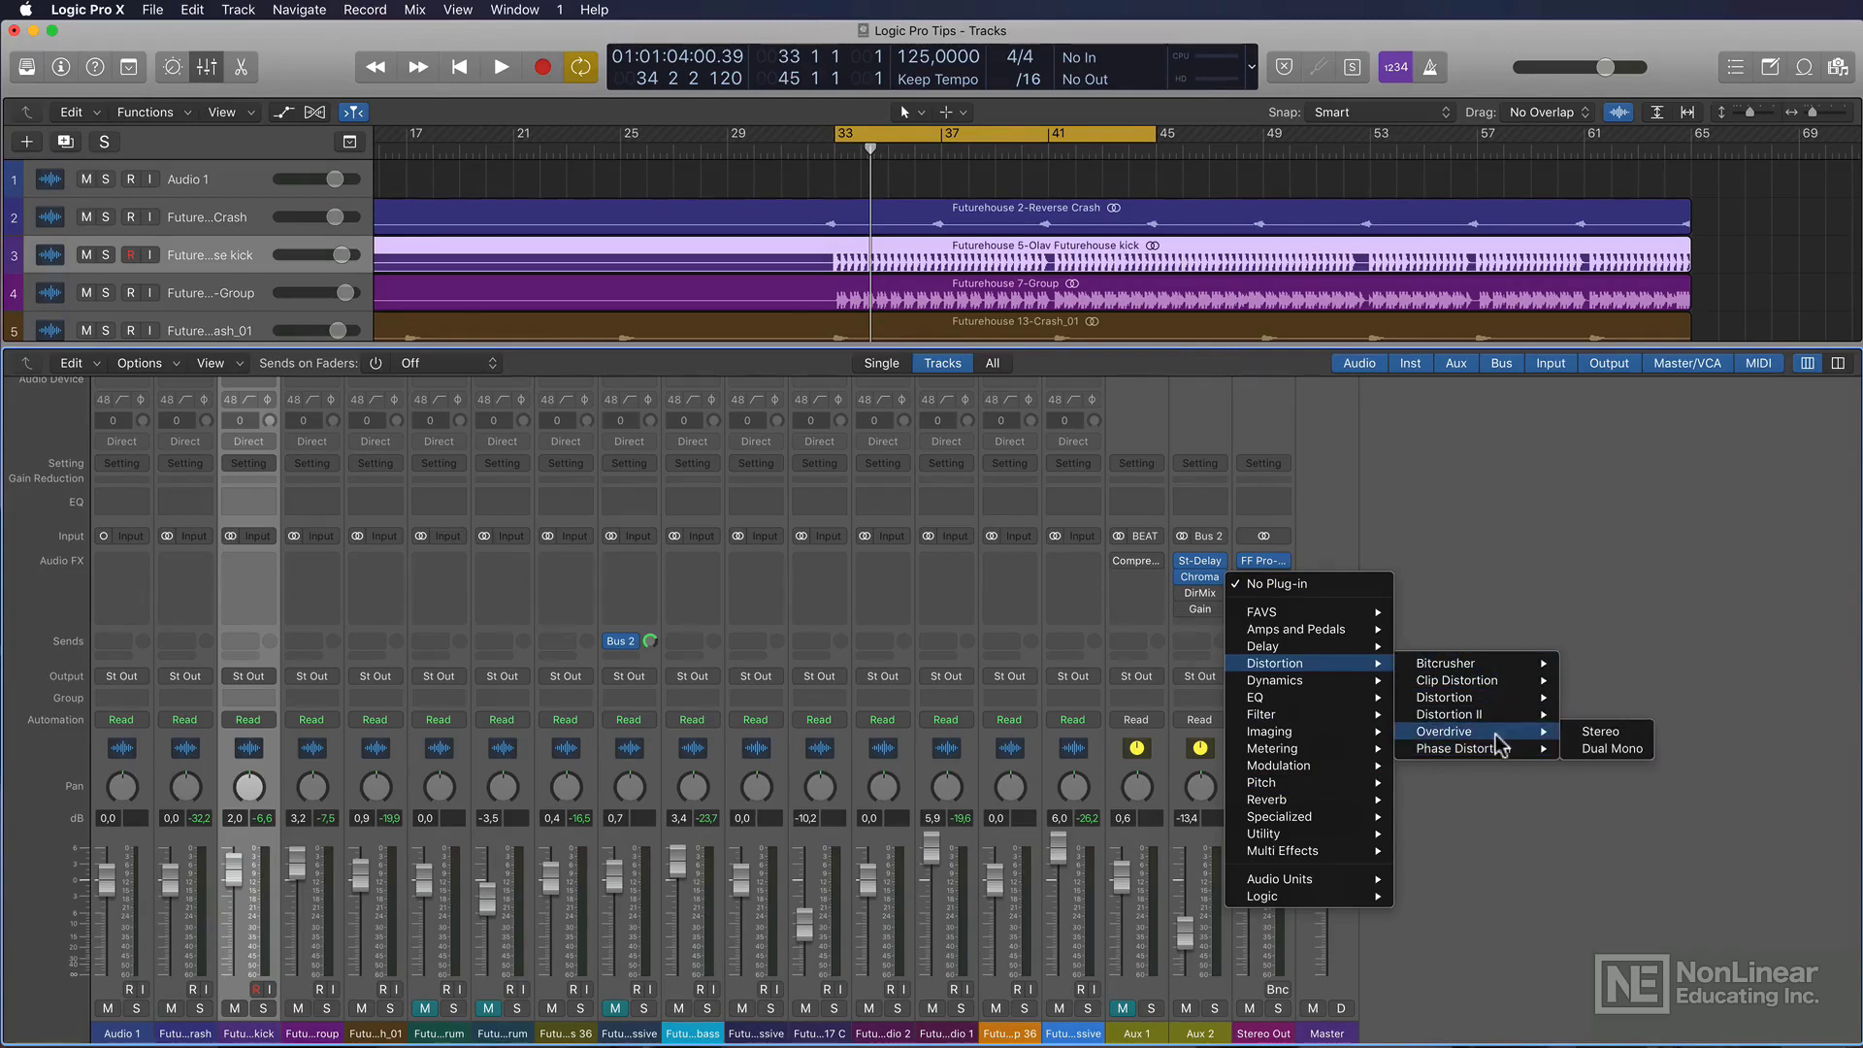
pyautogui.click(1455, 733)
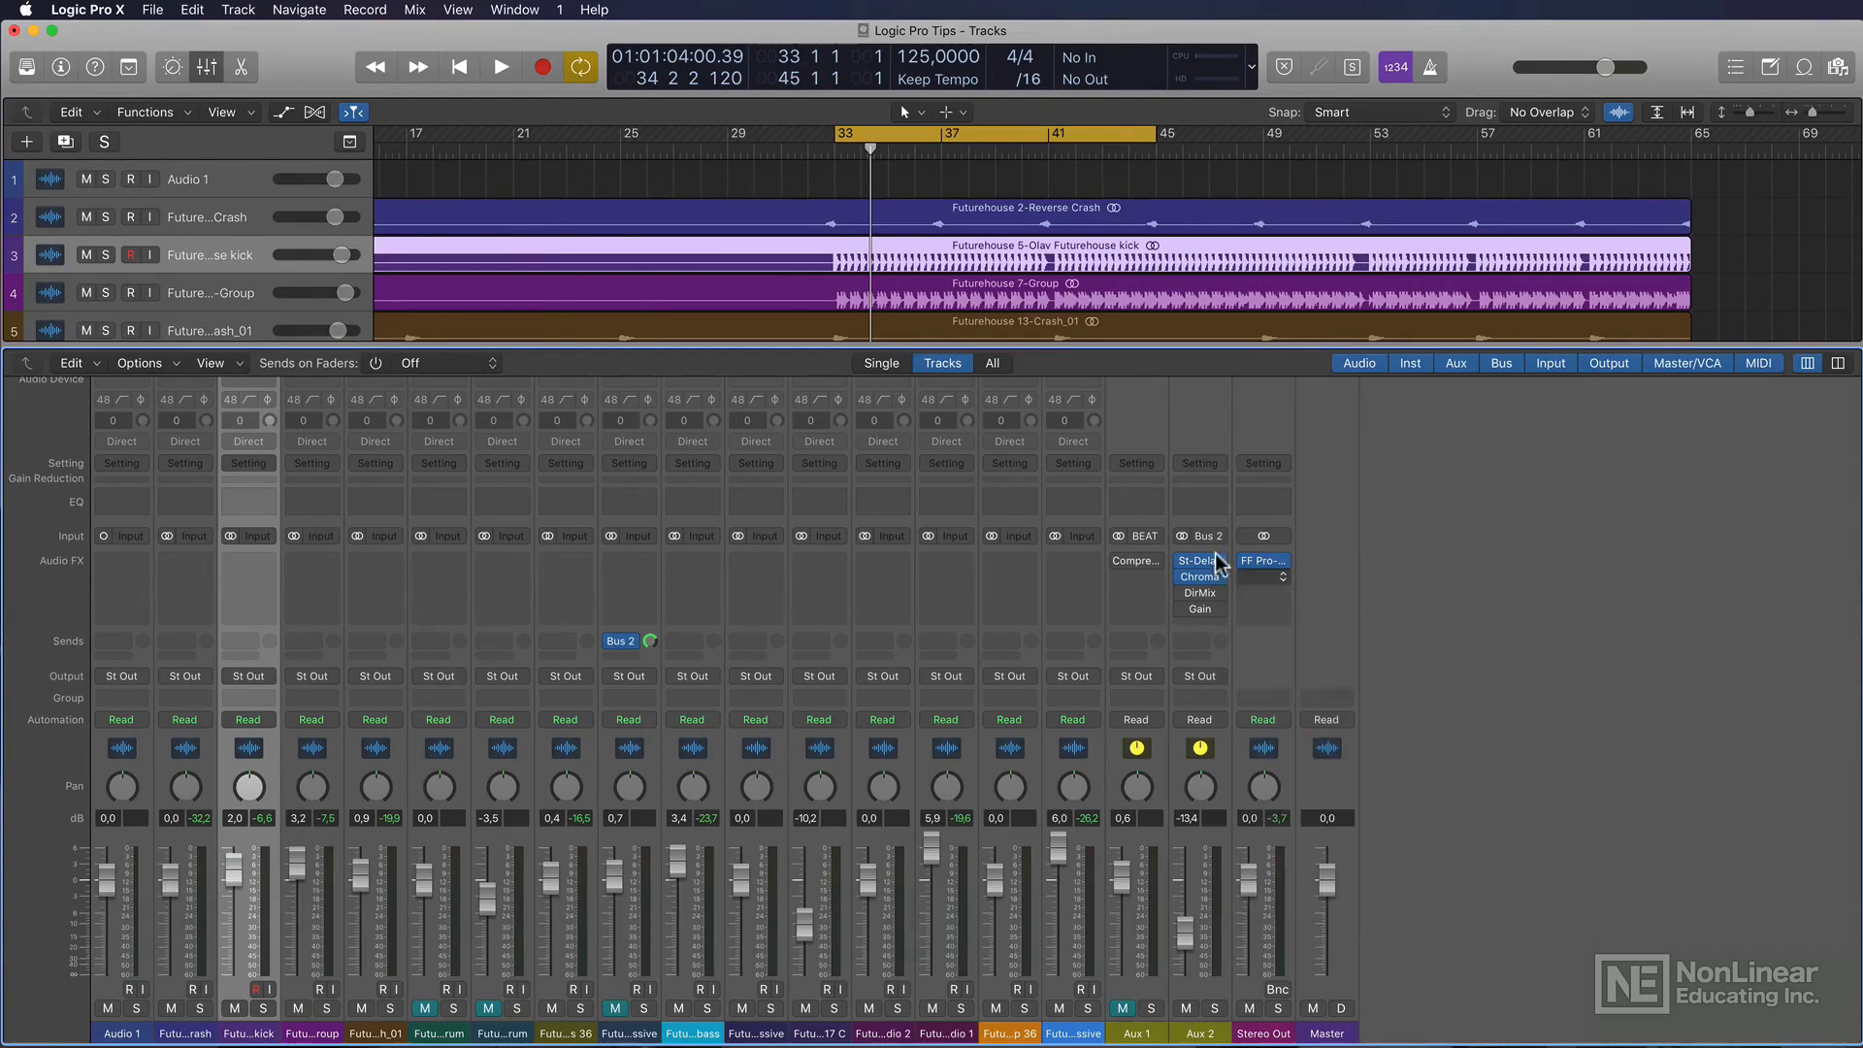
# Step: Set the Stereo Out Overdrive to 20000 Hz tone, 2.00 dB drive and -2.0 dB output
pyautogui.moveTo(363, 59); pyautogui.dragTo(1131, 237)
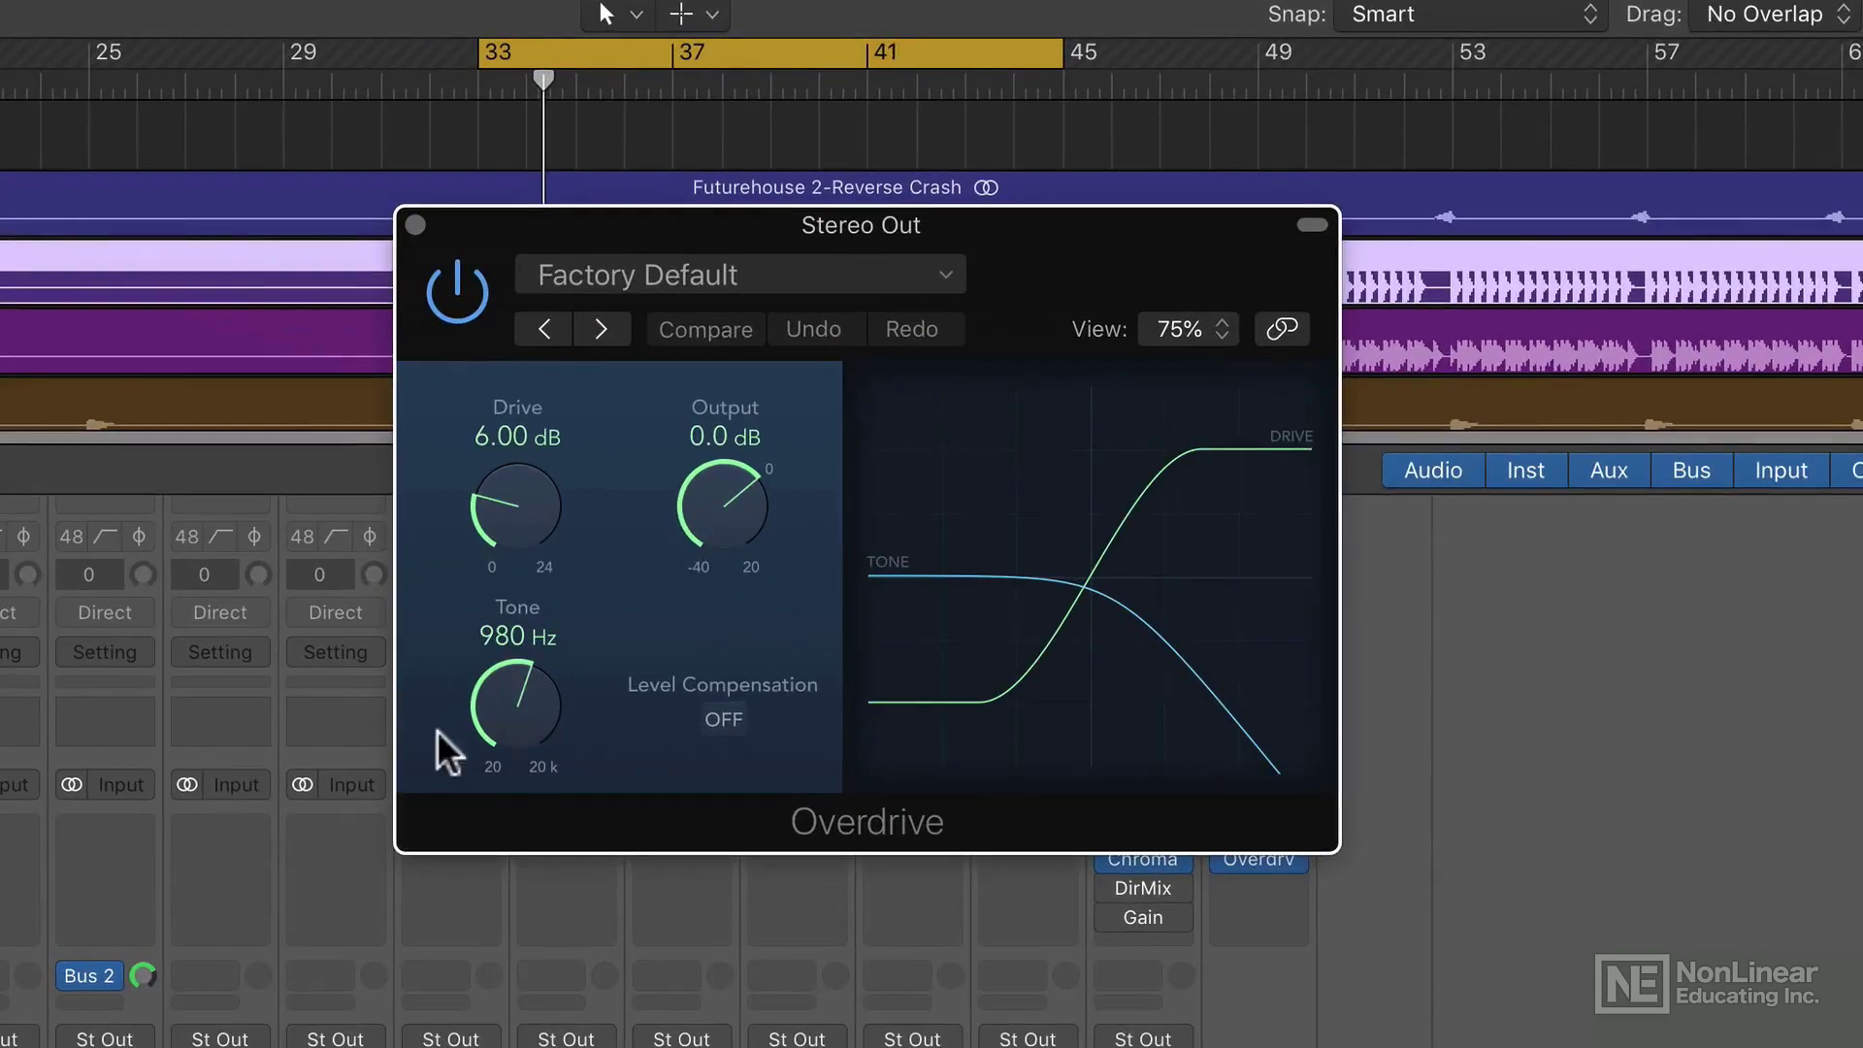
pyautogui.moveTo(515, 743); pyautogui.dragTo(560, 489)
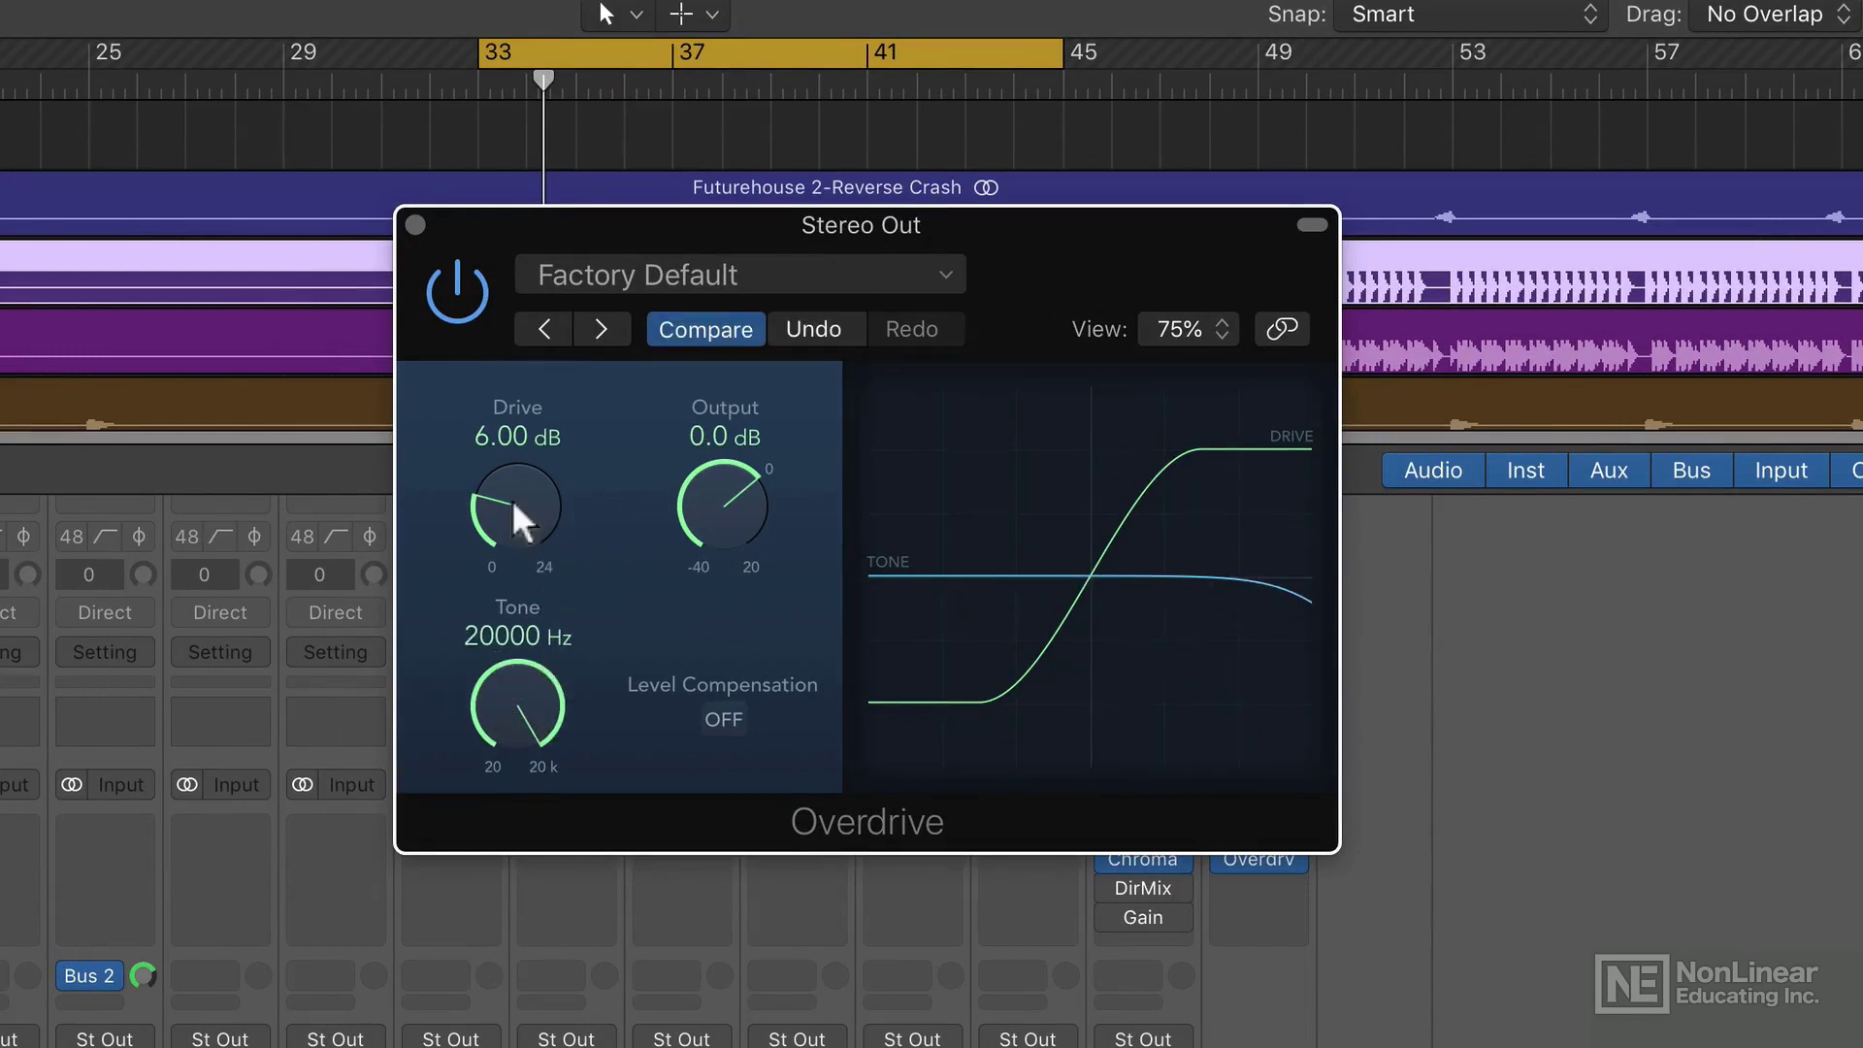
pyautogui.moveTo(510, 499); pyautogui.dragTo(537, 678)
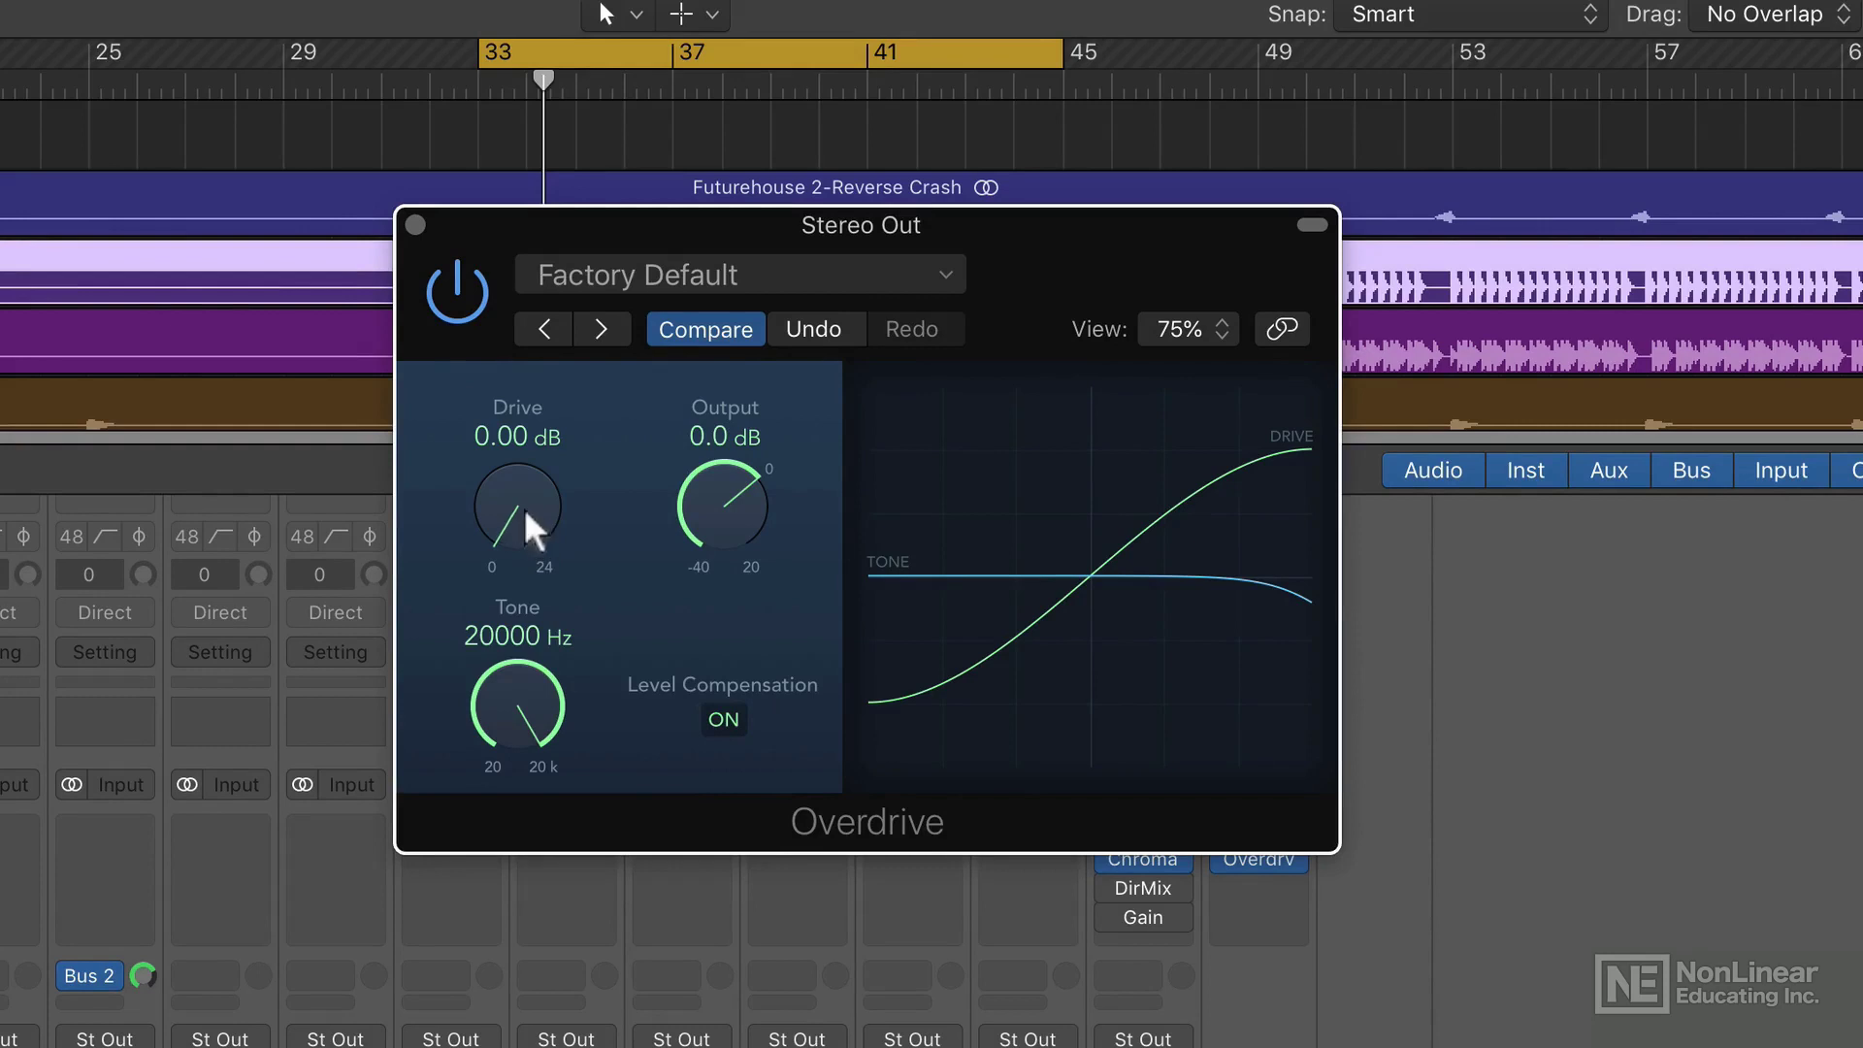
pyautogui.moveTo(524, 508); pyautogui.dragTo(535, 470)
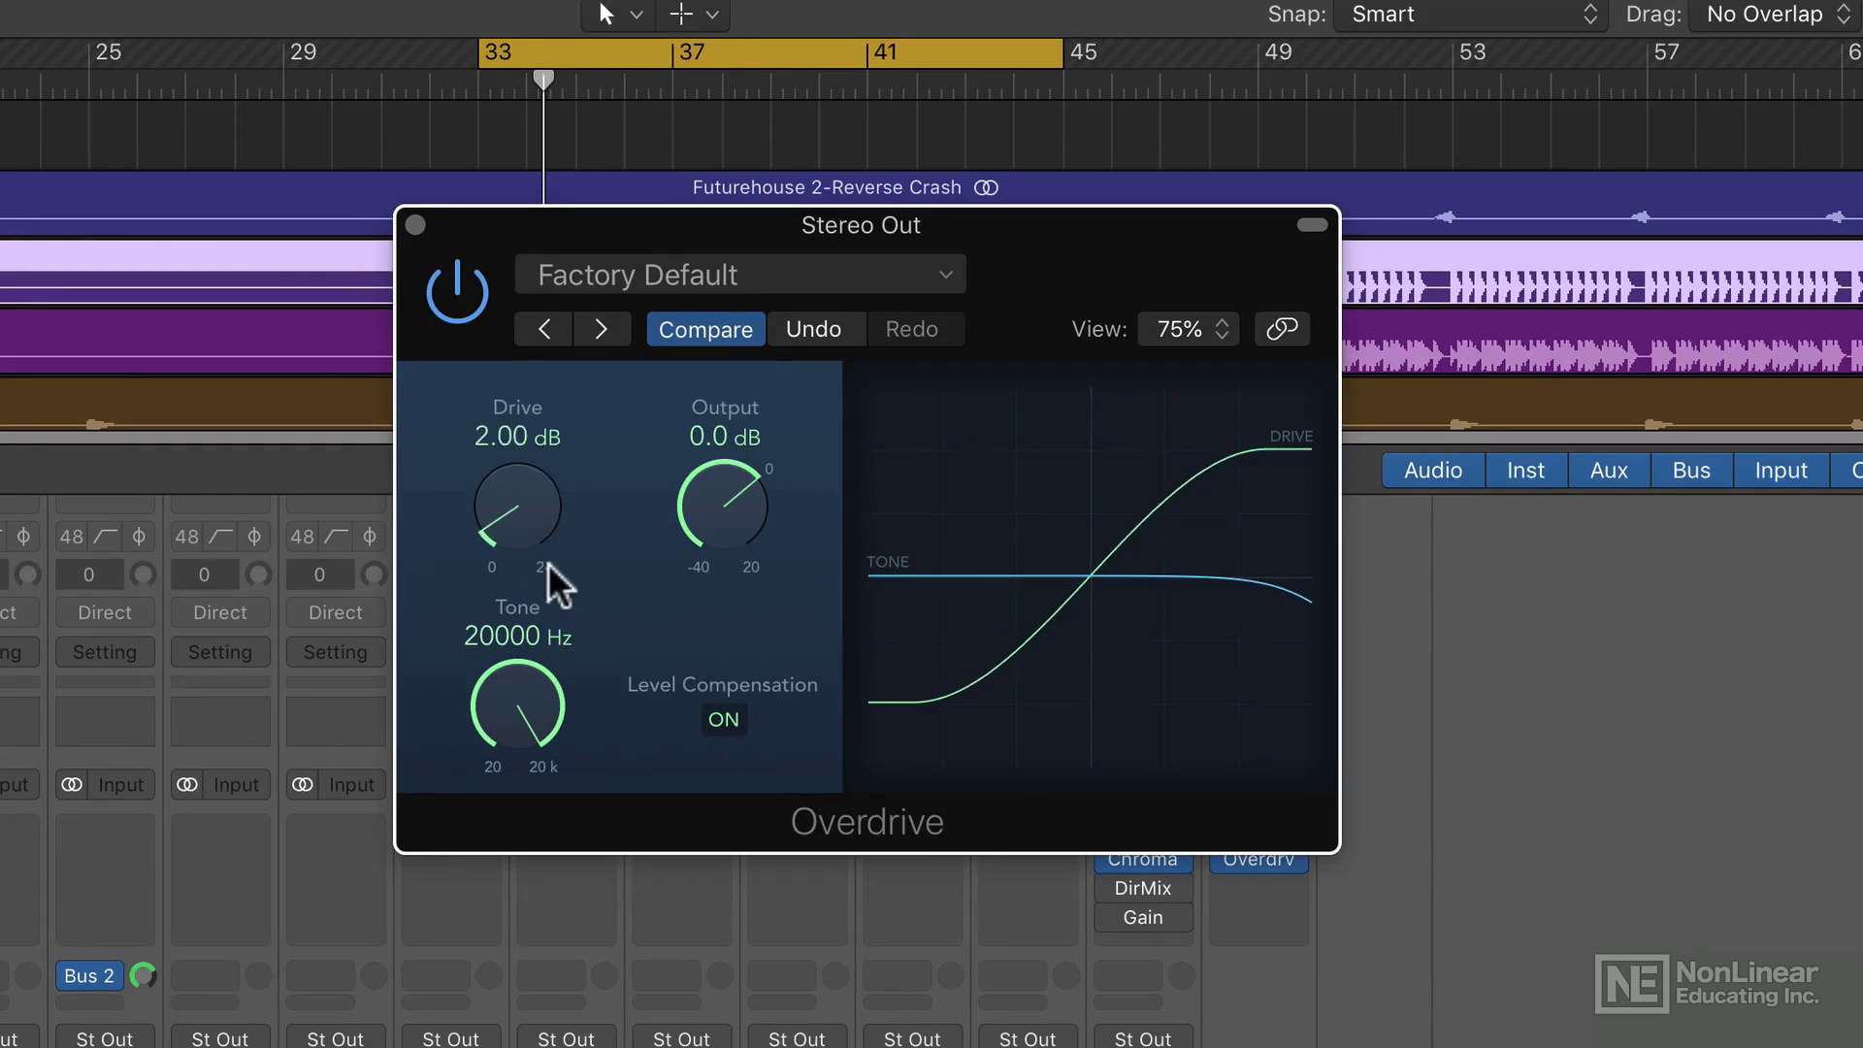
pyautogui.moveTo(722, 532); pyautogui.dragTo(726, 522)
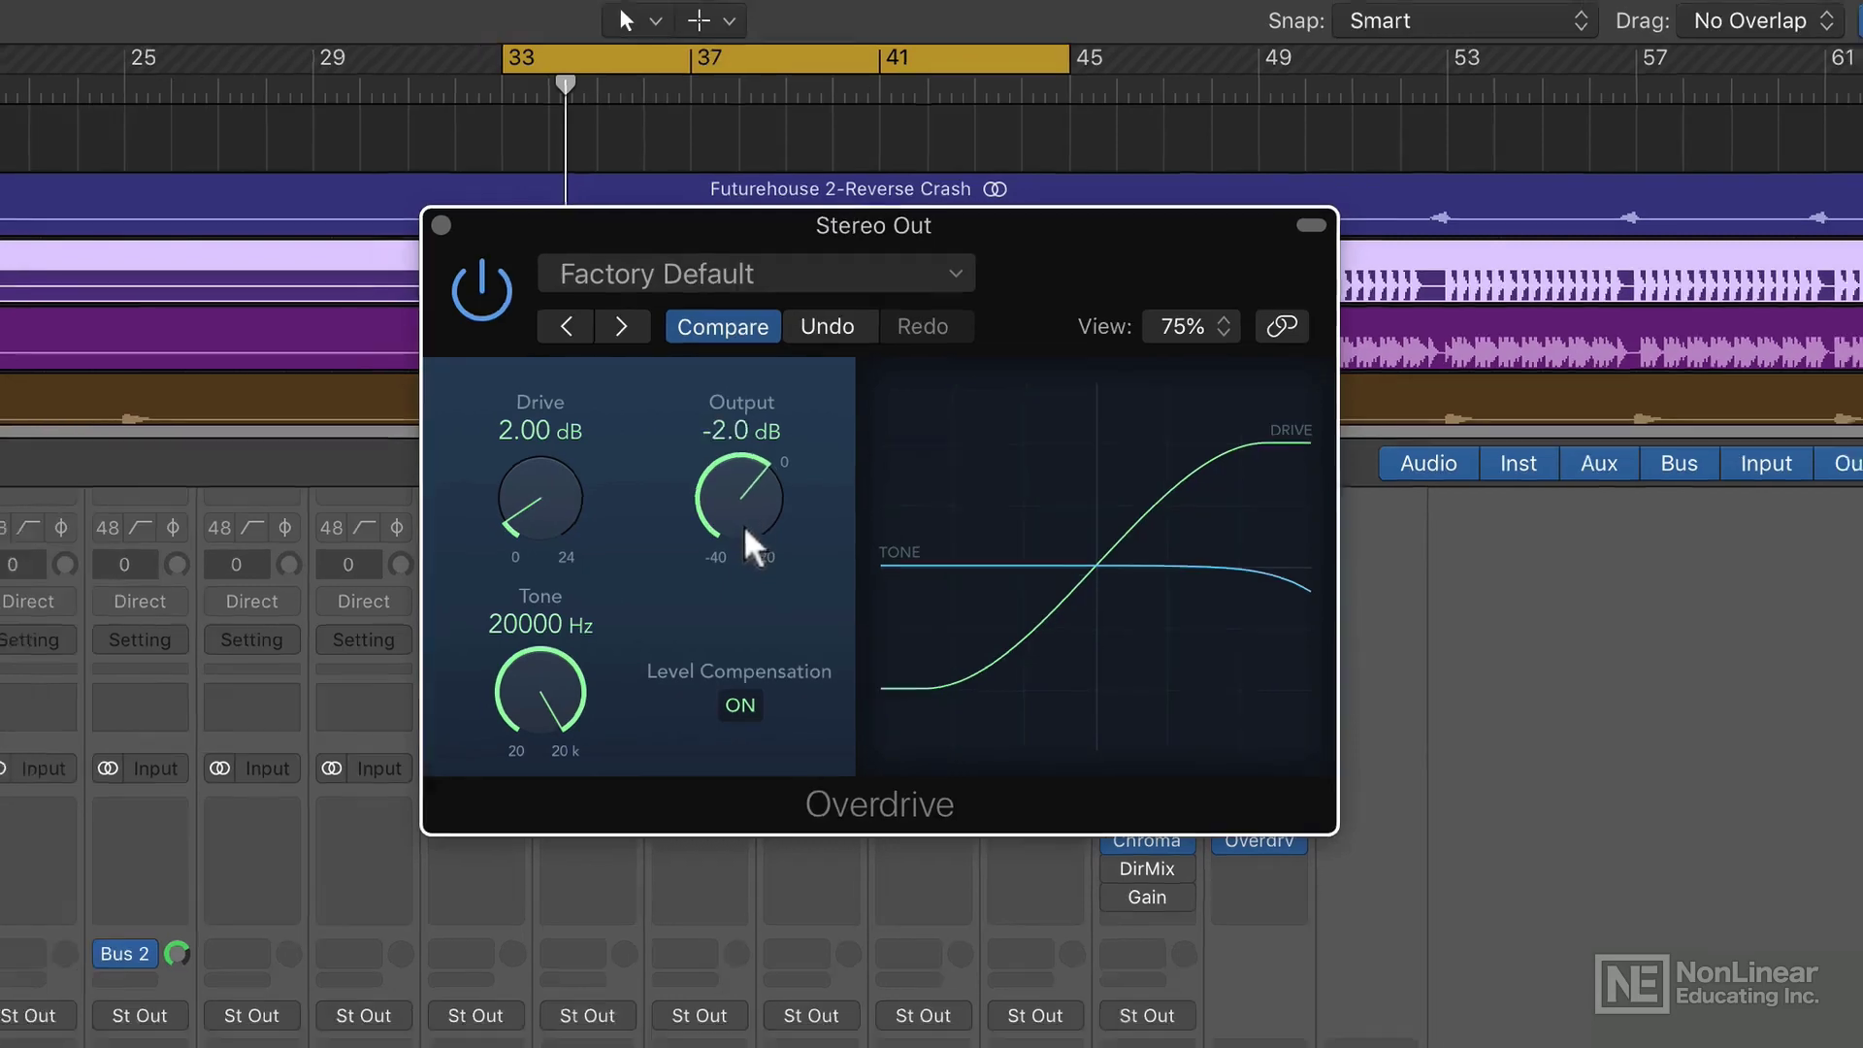
pyautogui.moveTo(961, 228); pyautogui.dragTo(867, 167)
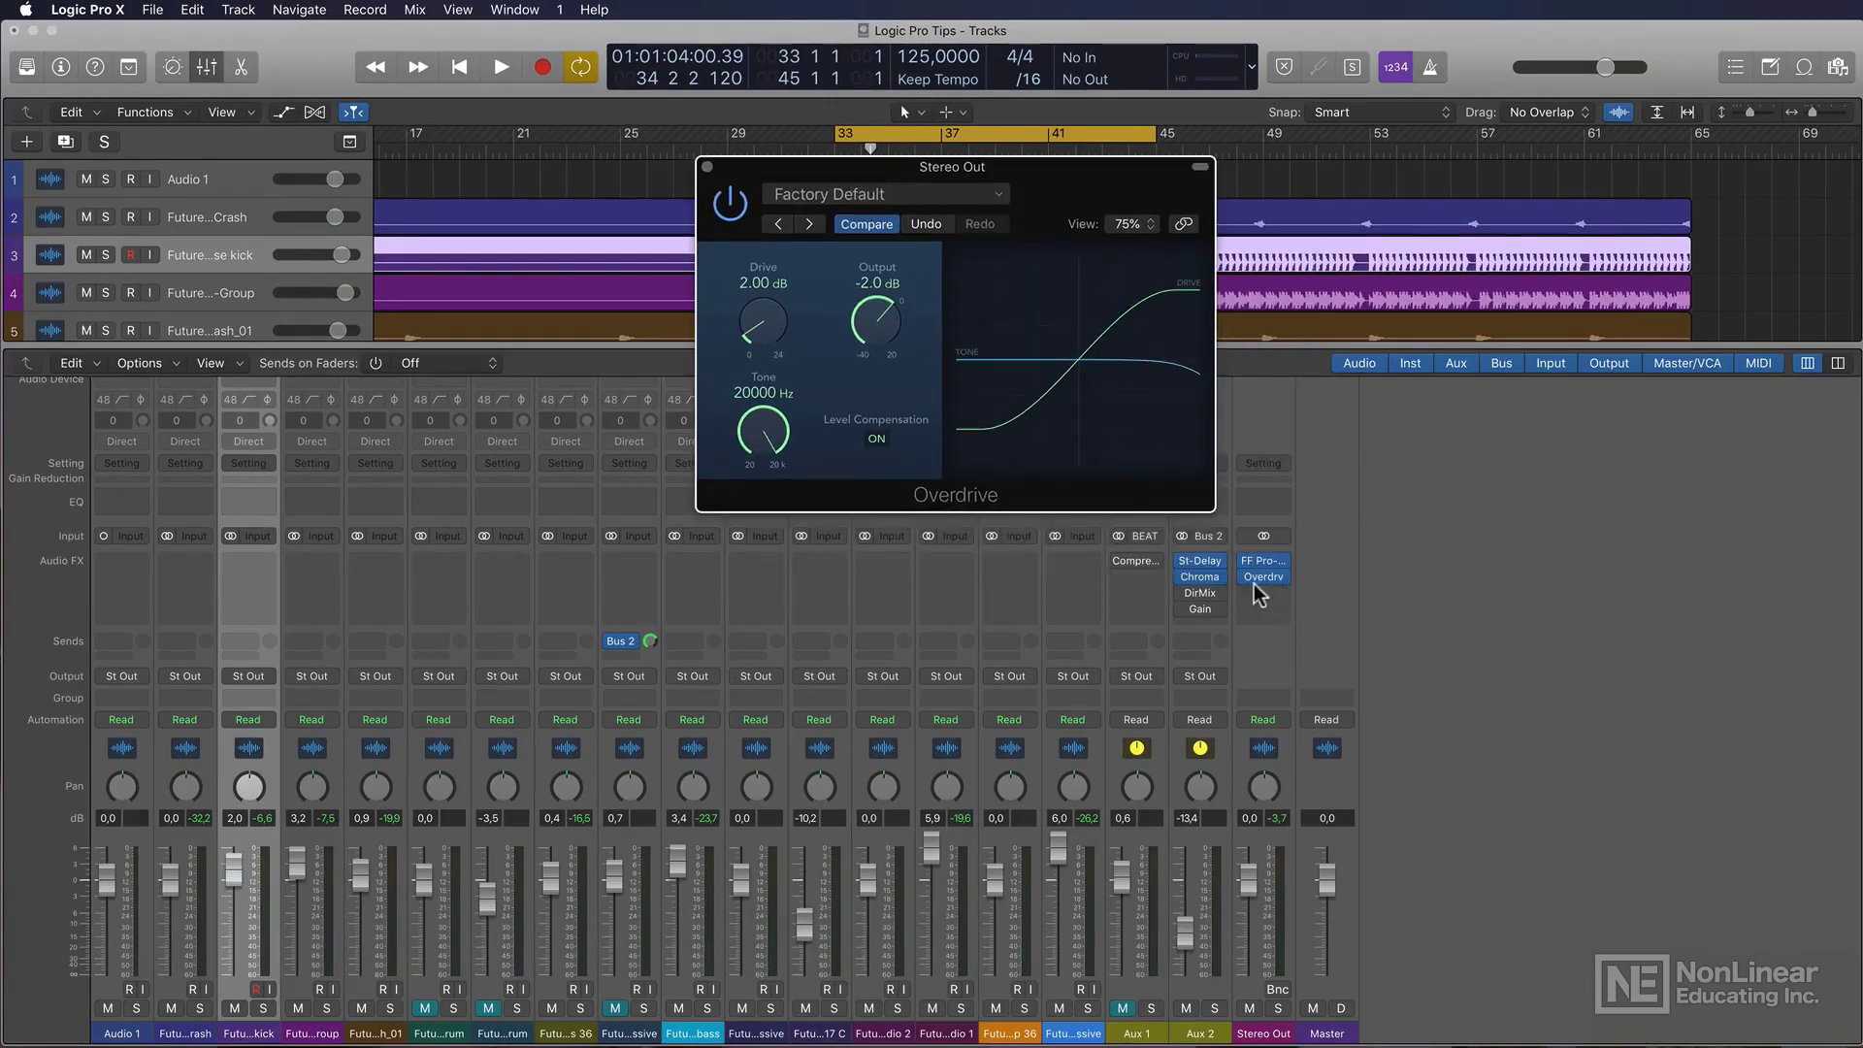
# Step: Play the mix a couple of times to hear the Overdrive on Stereo Out
pyautogui.moveTo(1249, 582)
pyautogui.press('space')
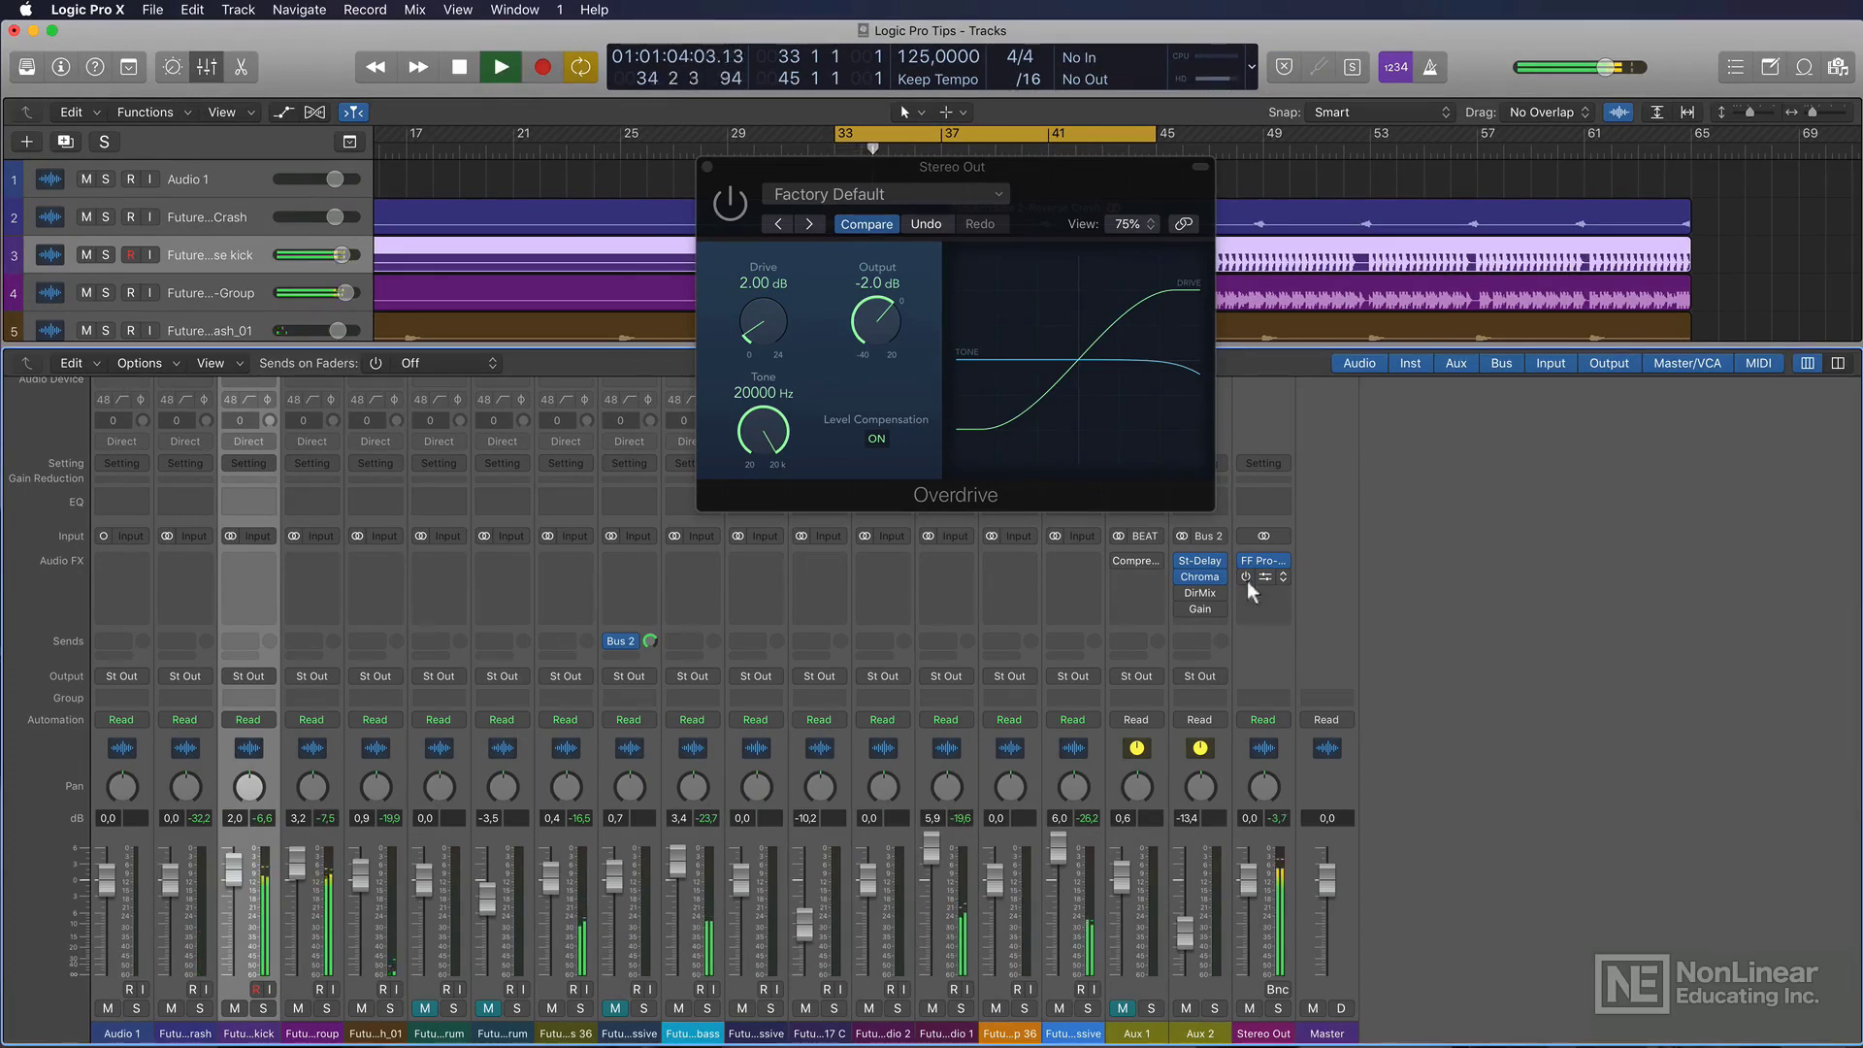
pyautogui.press('space')
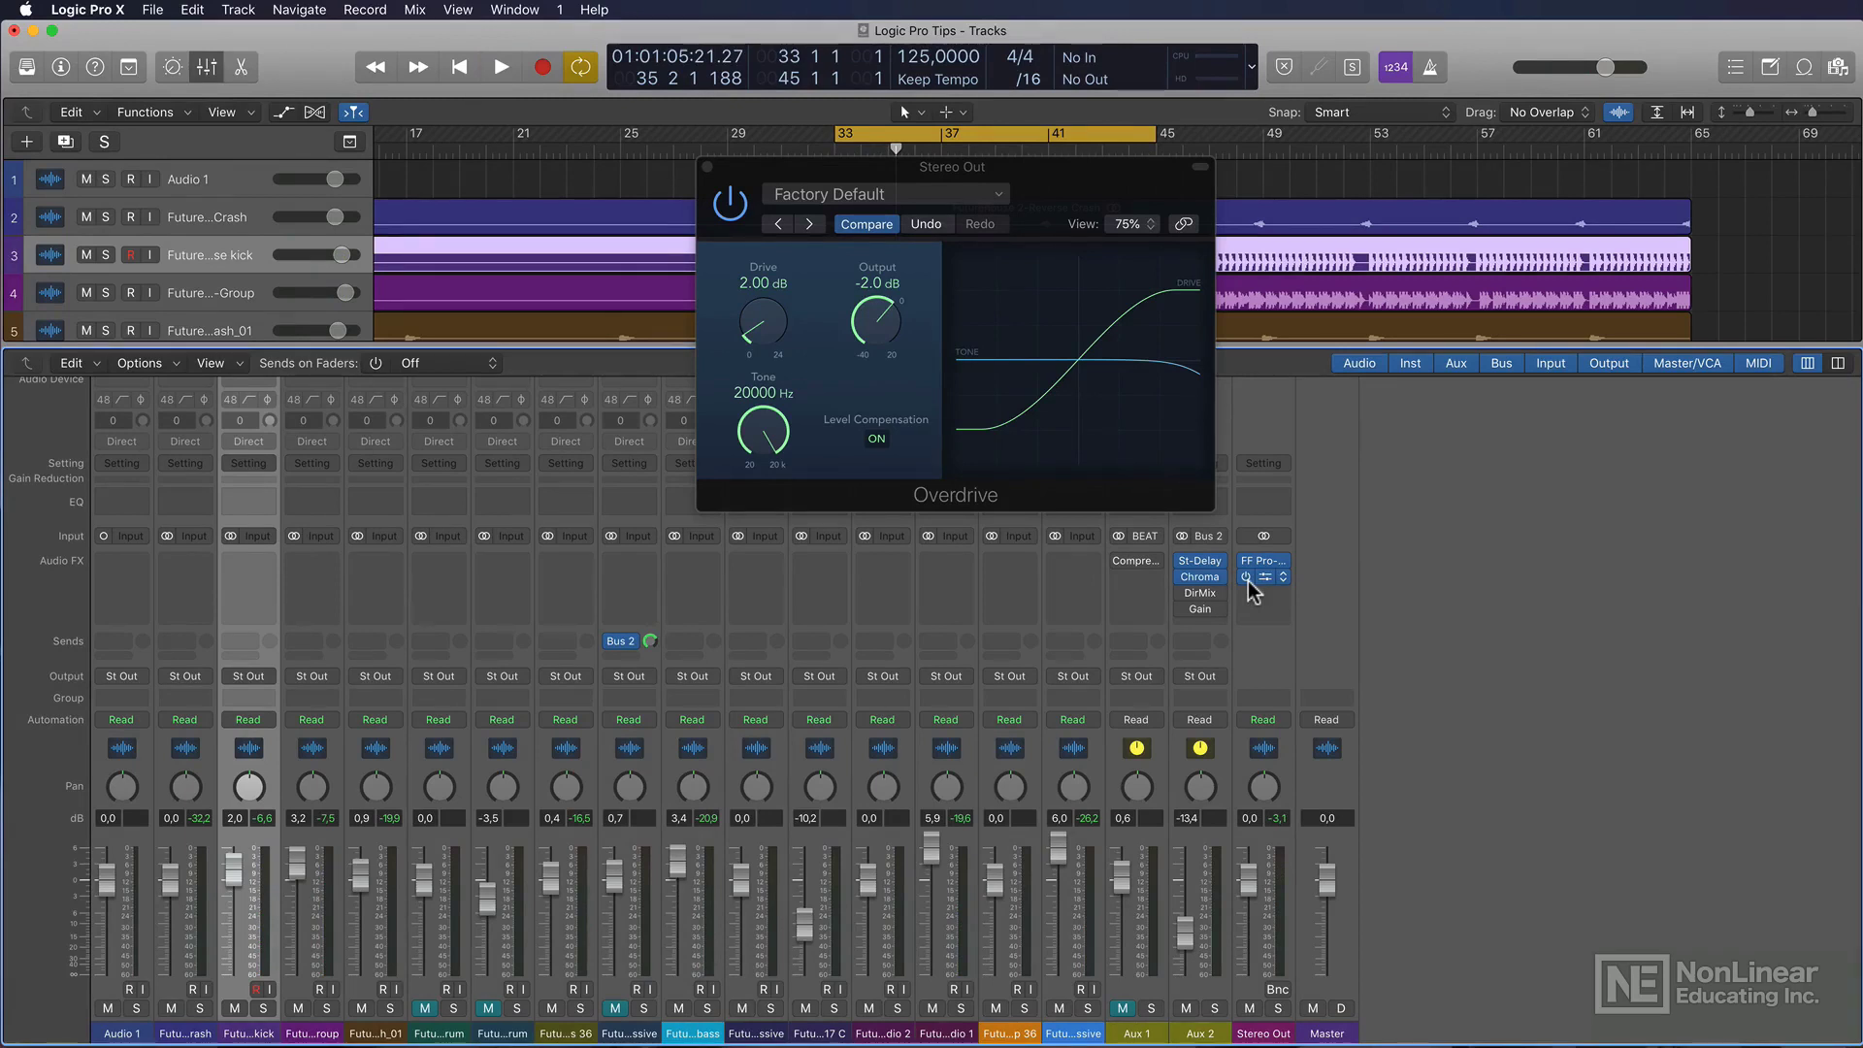
pyautogui.press('space')
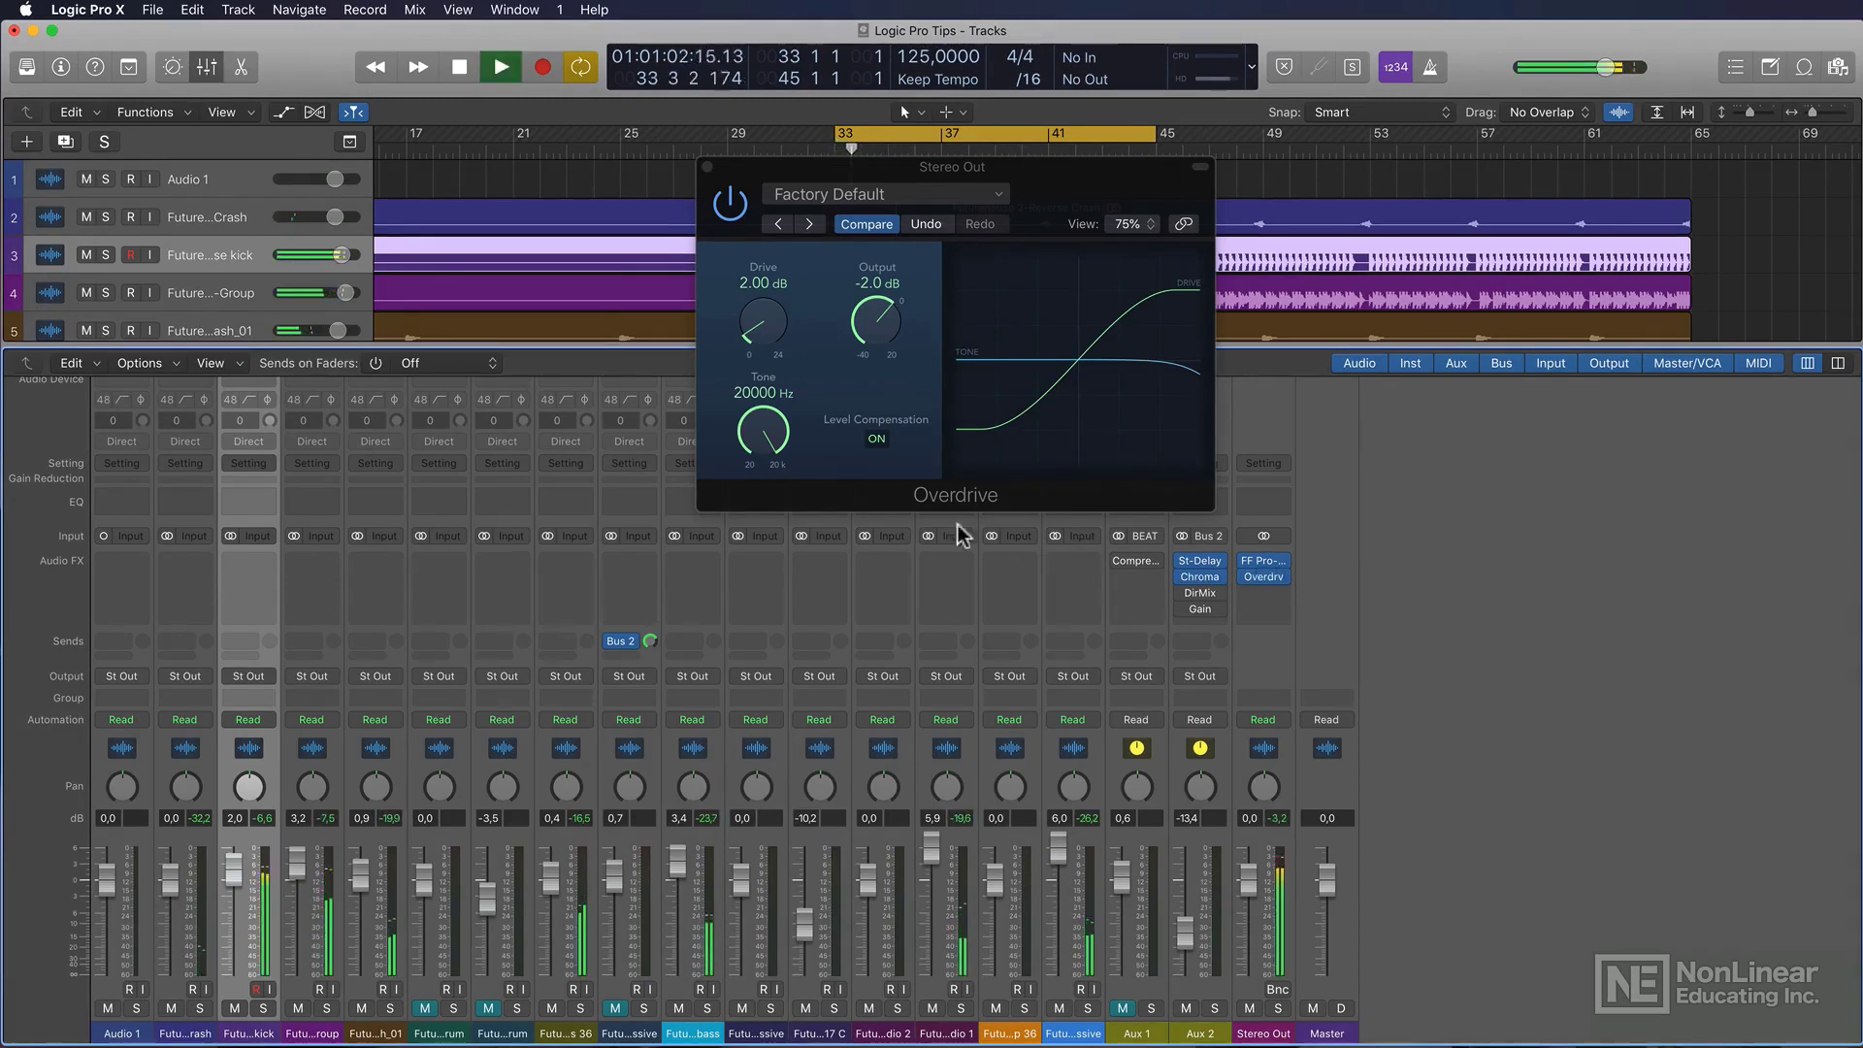
pyautogui.press('space')
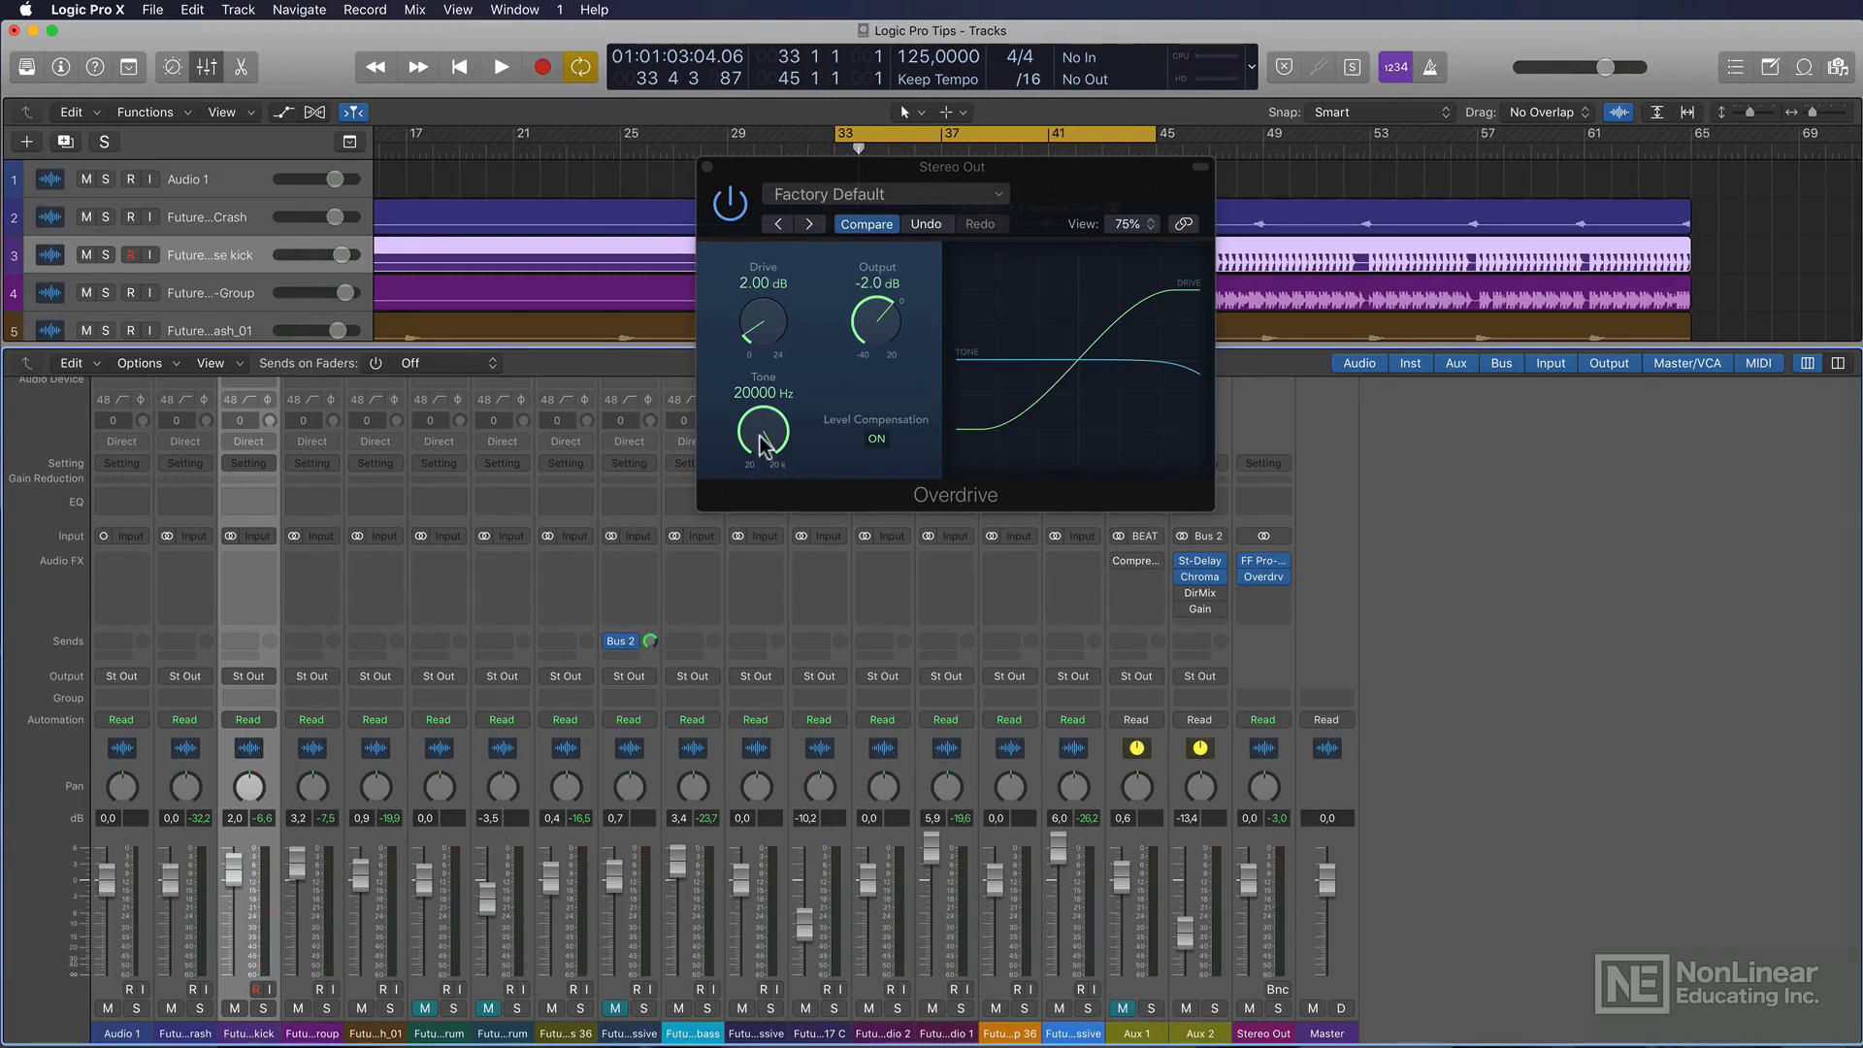
# Step: During playback, lower the Overdrive Tone to 15900 Hz and compare it bypassed and active
pyautogui.press('space')
pyautogui.moveTo(759, 434)
pyautogui.mouseDown()
pyautogui.moveTo(761, 462)
pyautogui.moveTo(762, 442)
pyautogui.mouseUp()
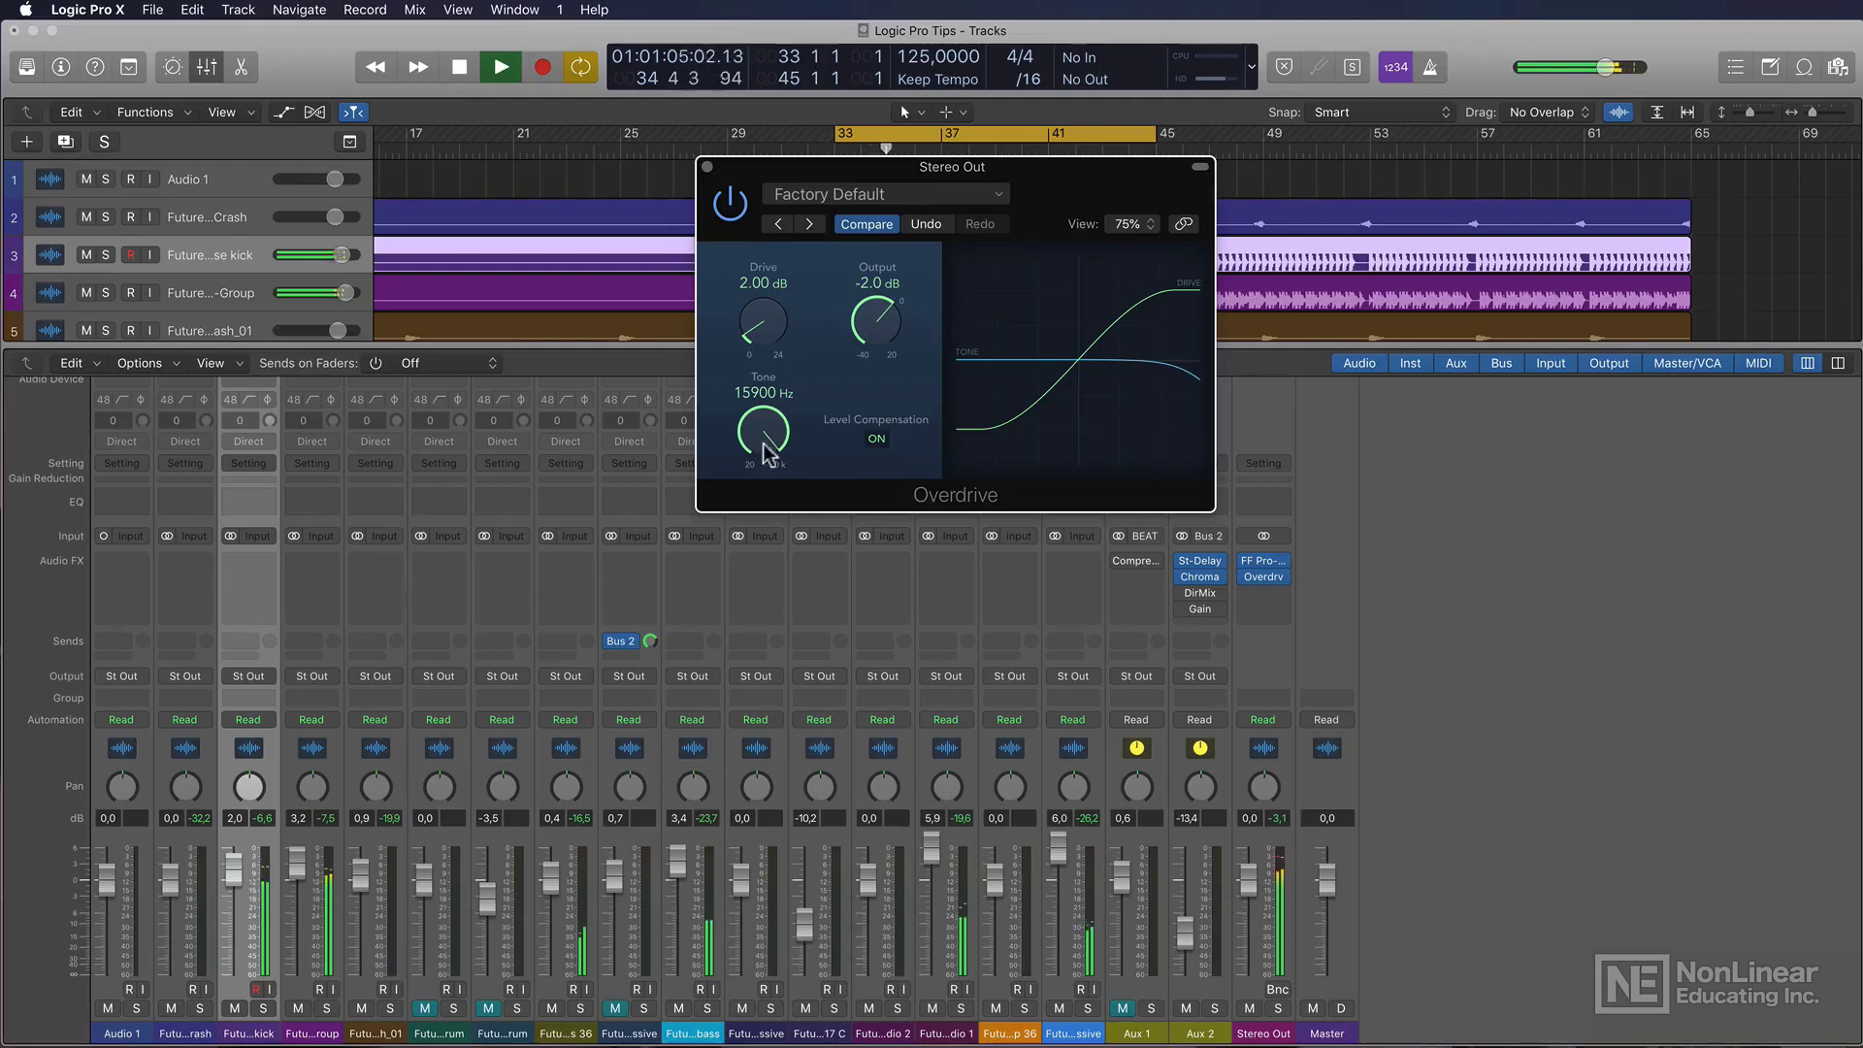
pyautogui.click(730, 206)
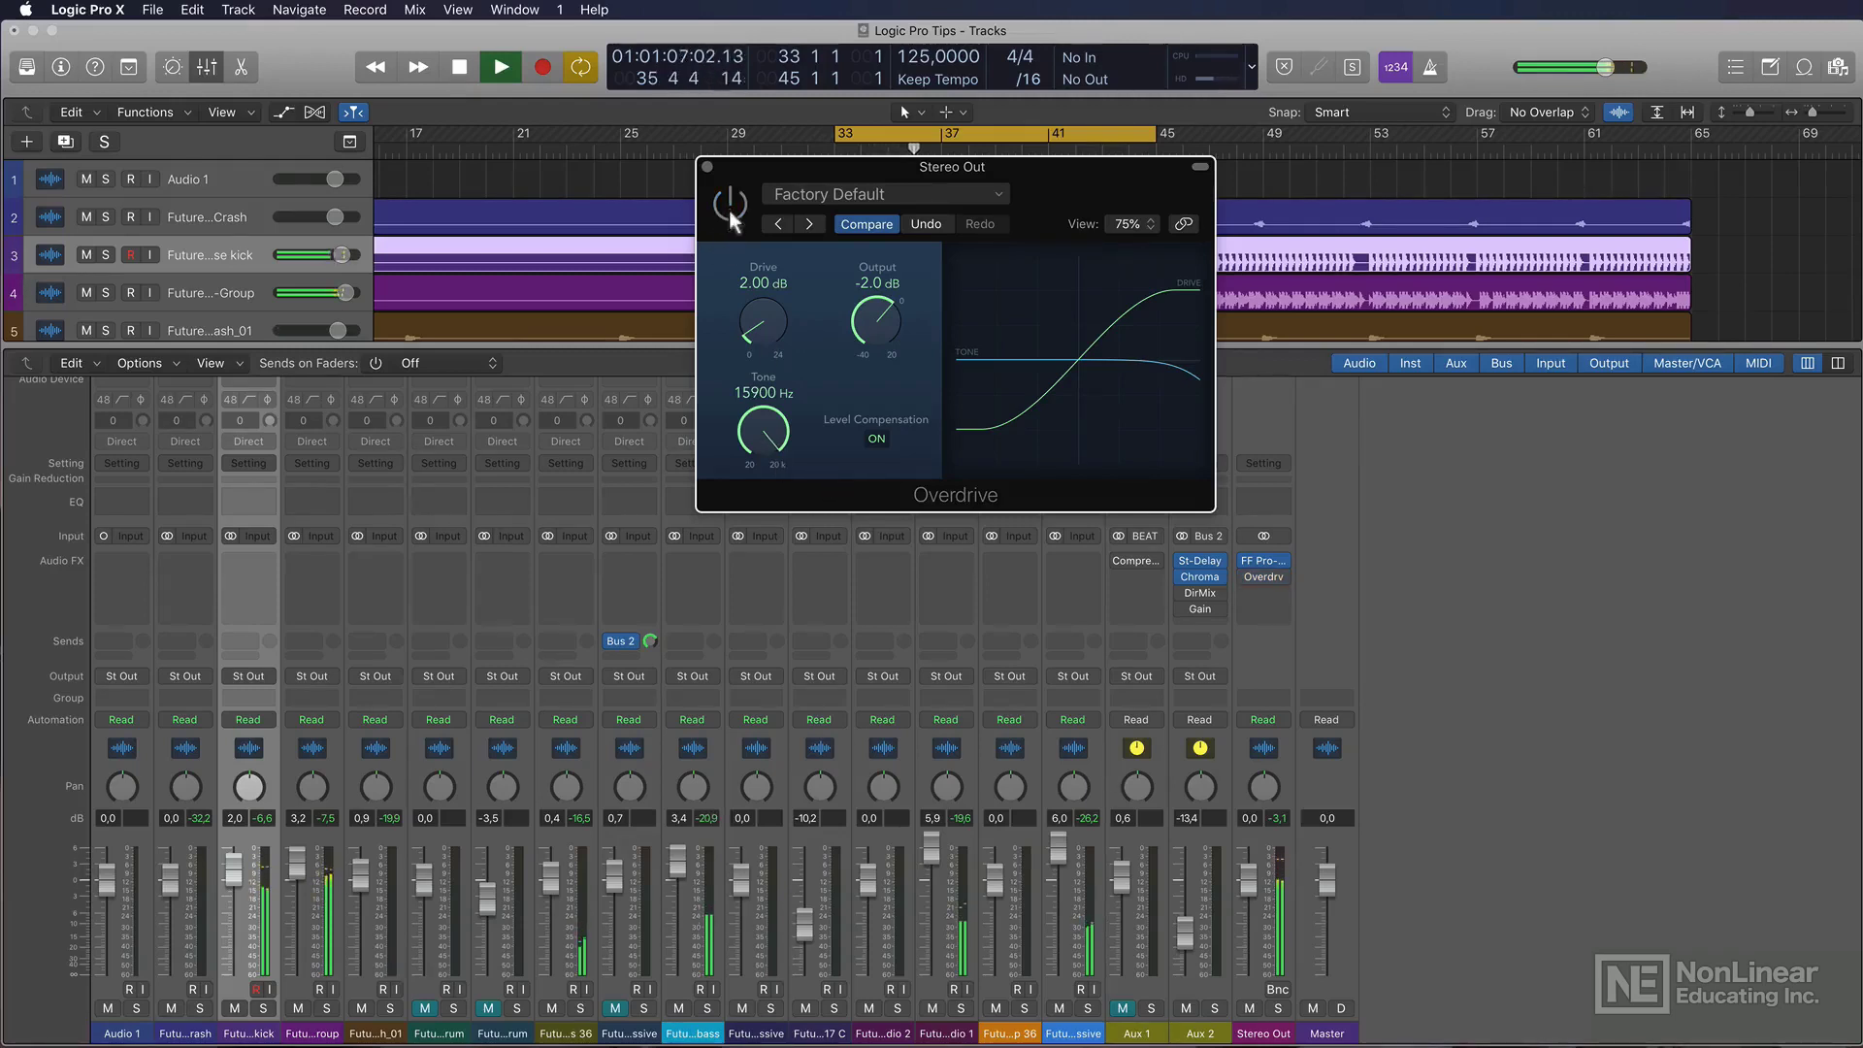
pyautogui.click(731, 212)
pyautogui.press('space')
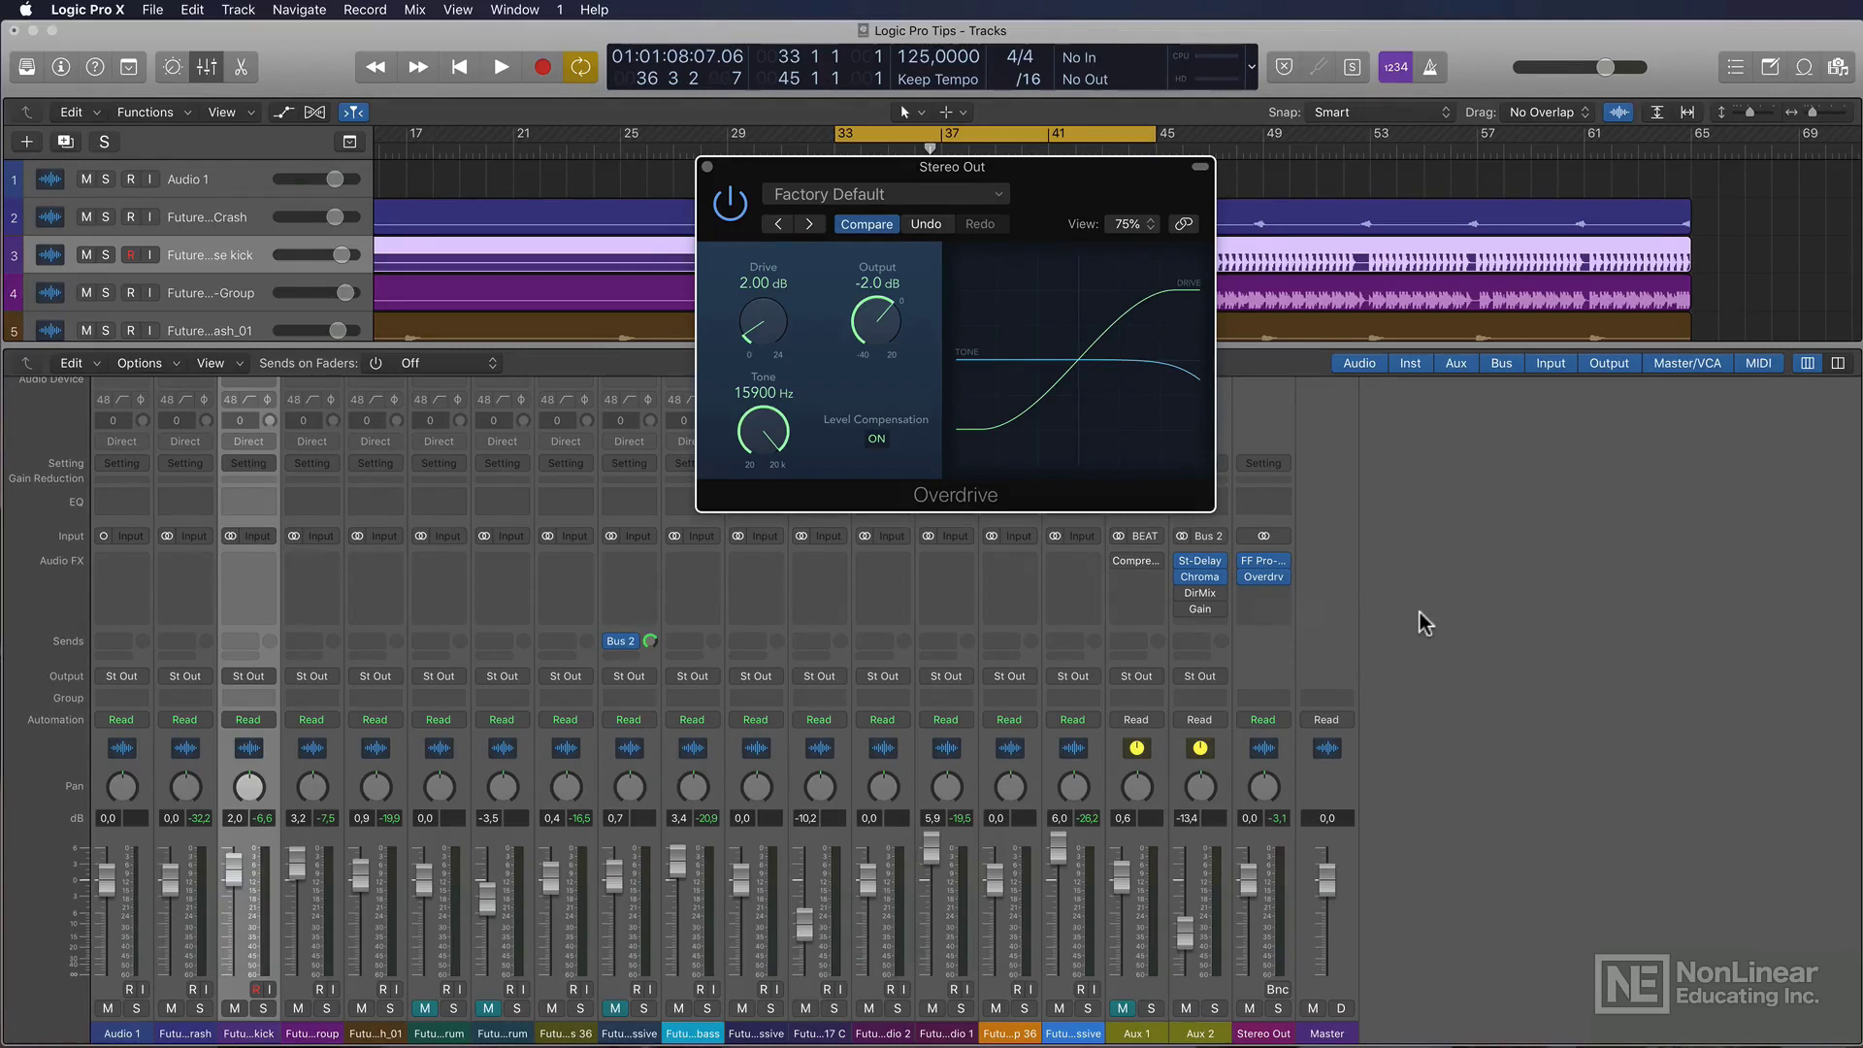
# Step: Move the Overdrive from Stereo Out to the kick channel and copy it across all strips
pyautogui.moveTo(1264, 576); pyautogui.dragTo(581, 594)
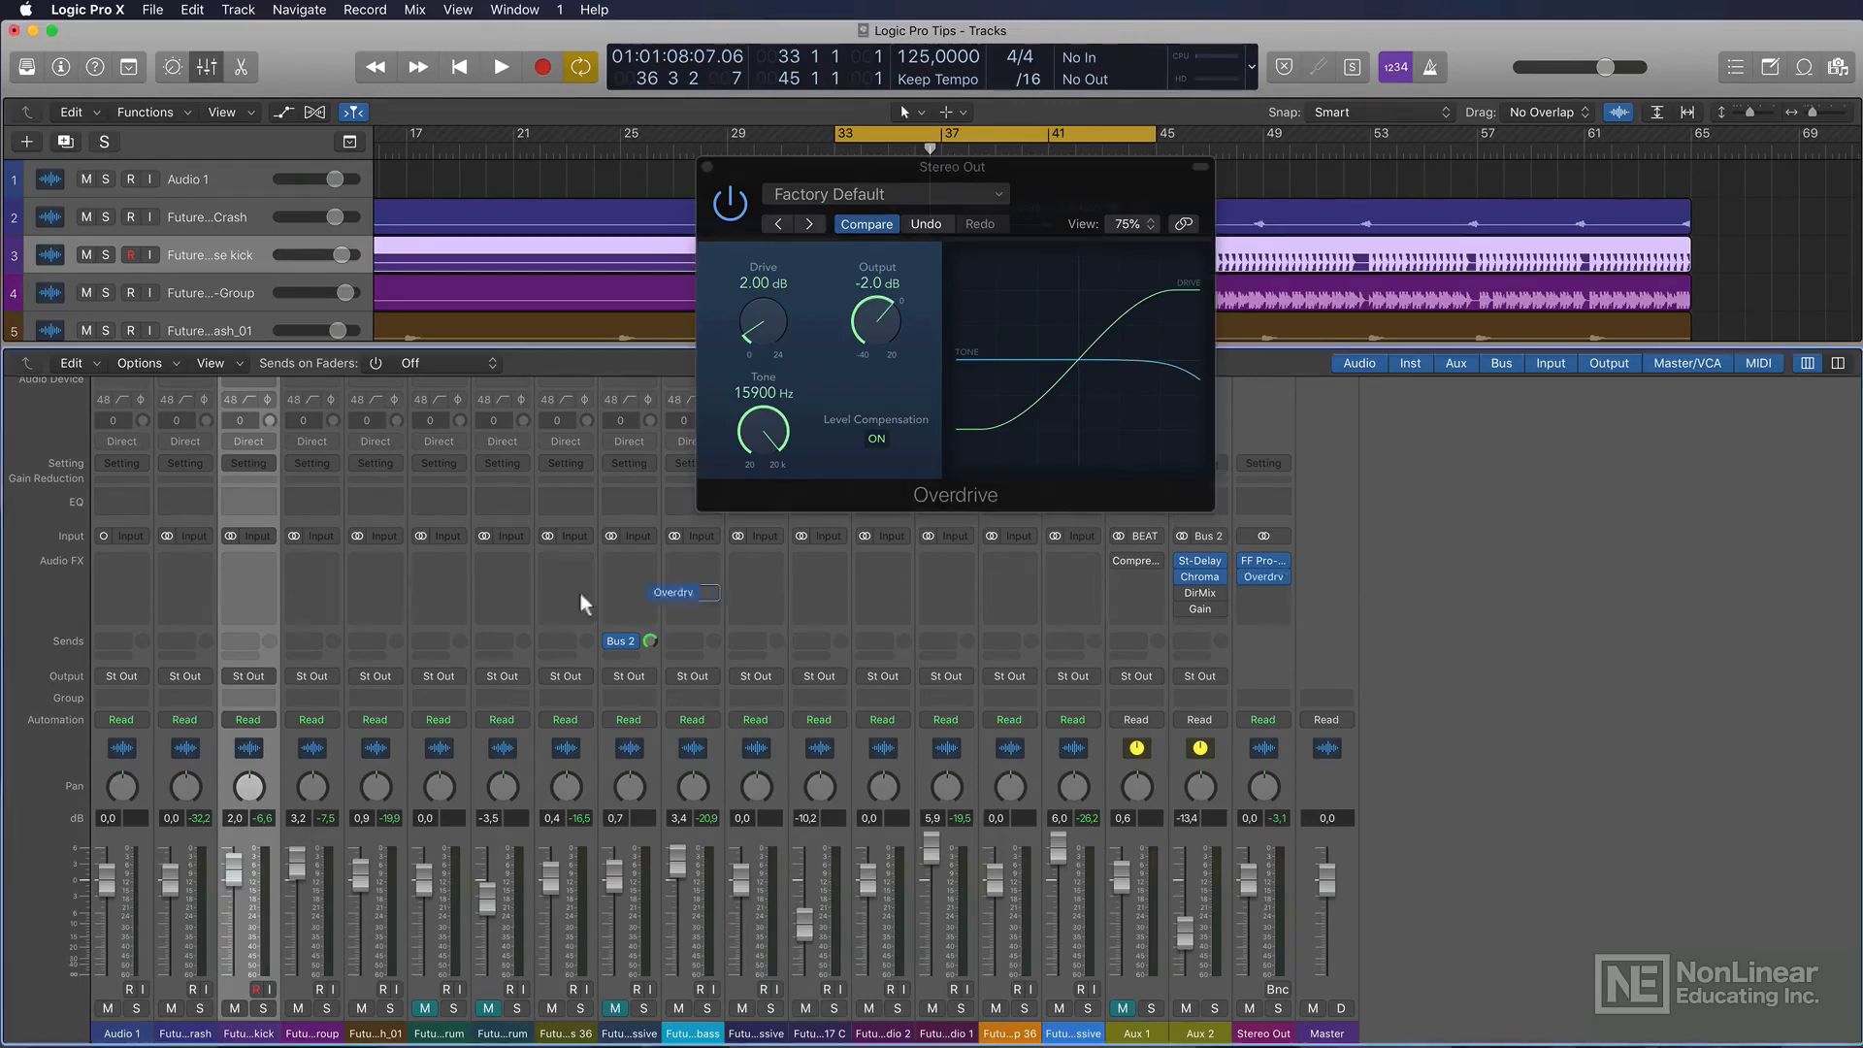
pyautogui.moveTo(259, 562); pyautogui.dragTo(251, 561)
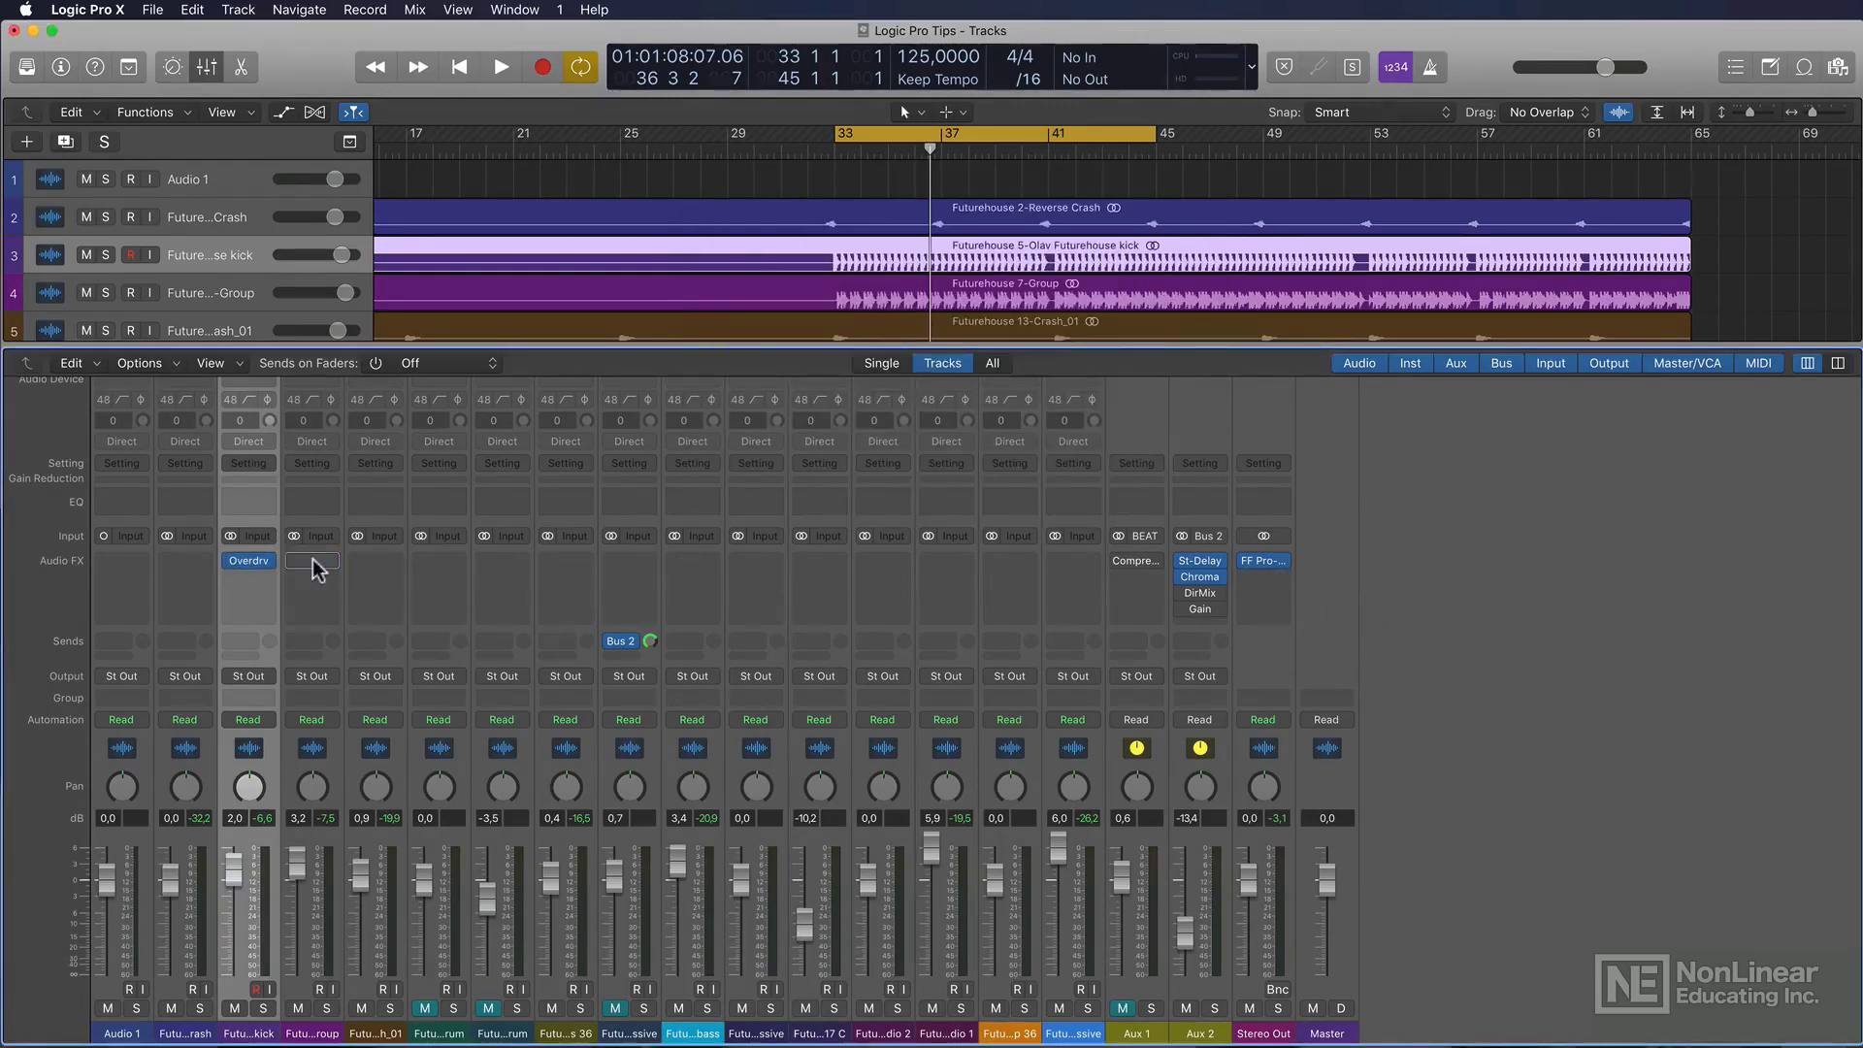
pyautogui.moveTo(372, 561); pyautogui.dragTo(1206, 629)
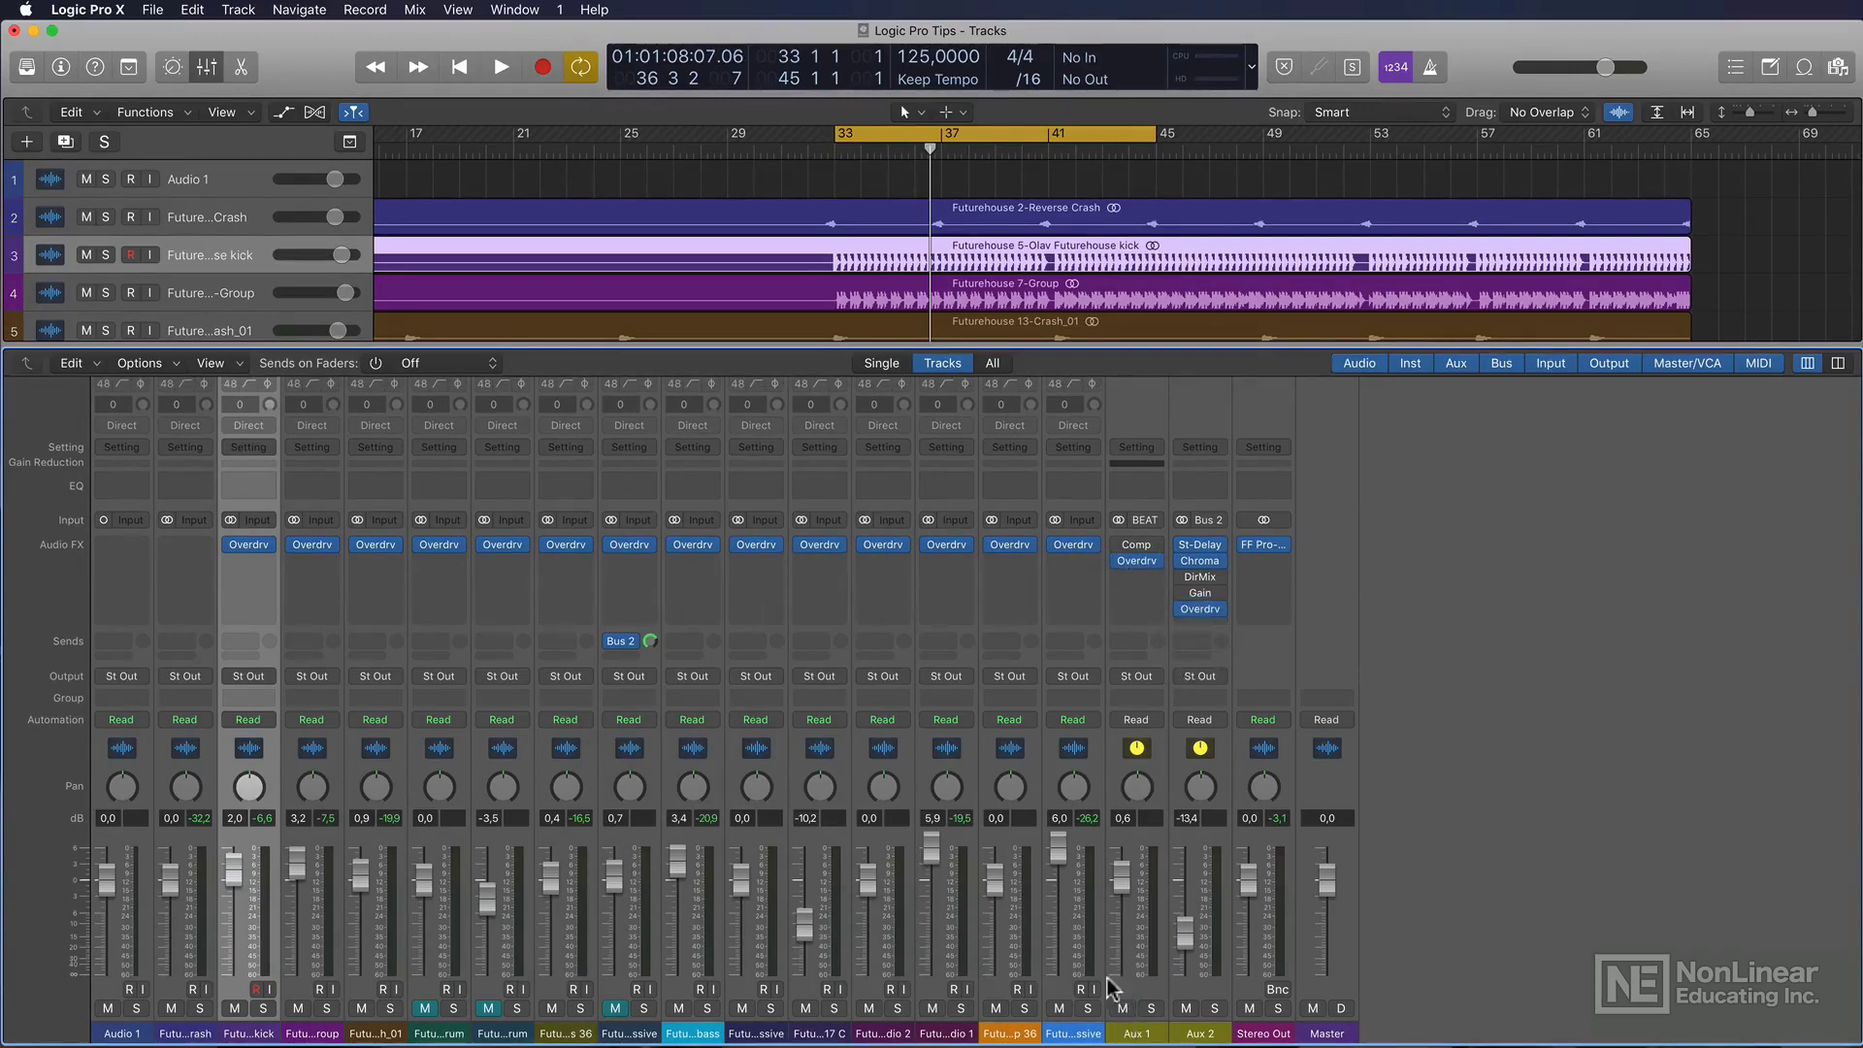
# Step: While playing, move Aux 1's Overdrive ahead of Comp, then select channels 3 to 5
pyautogui.press('space')
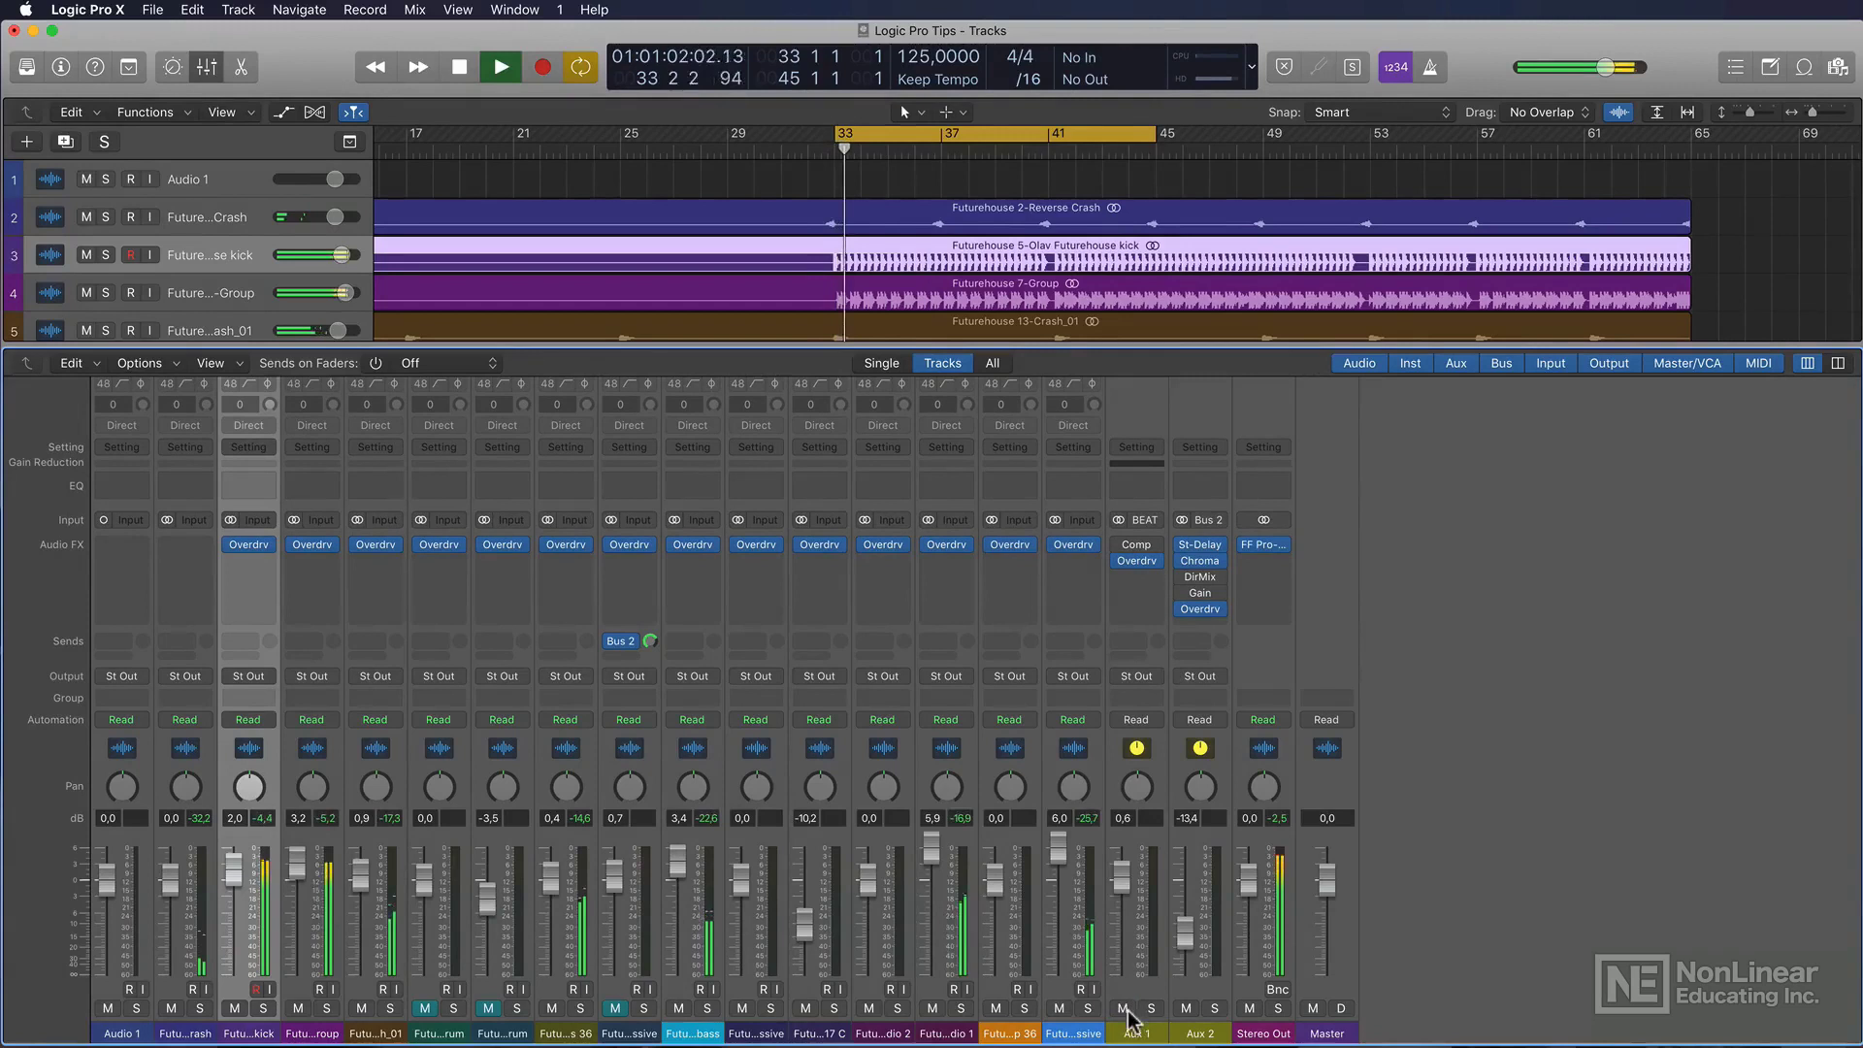
pyautogui.moveTo(1143, 565)
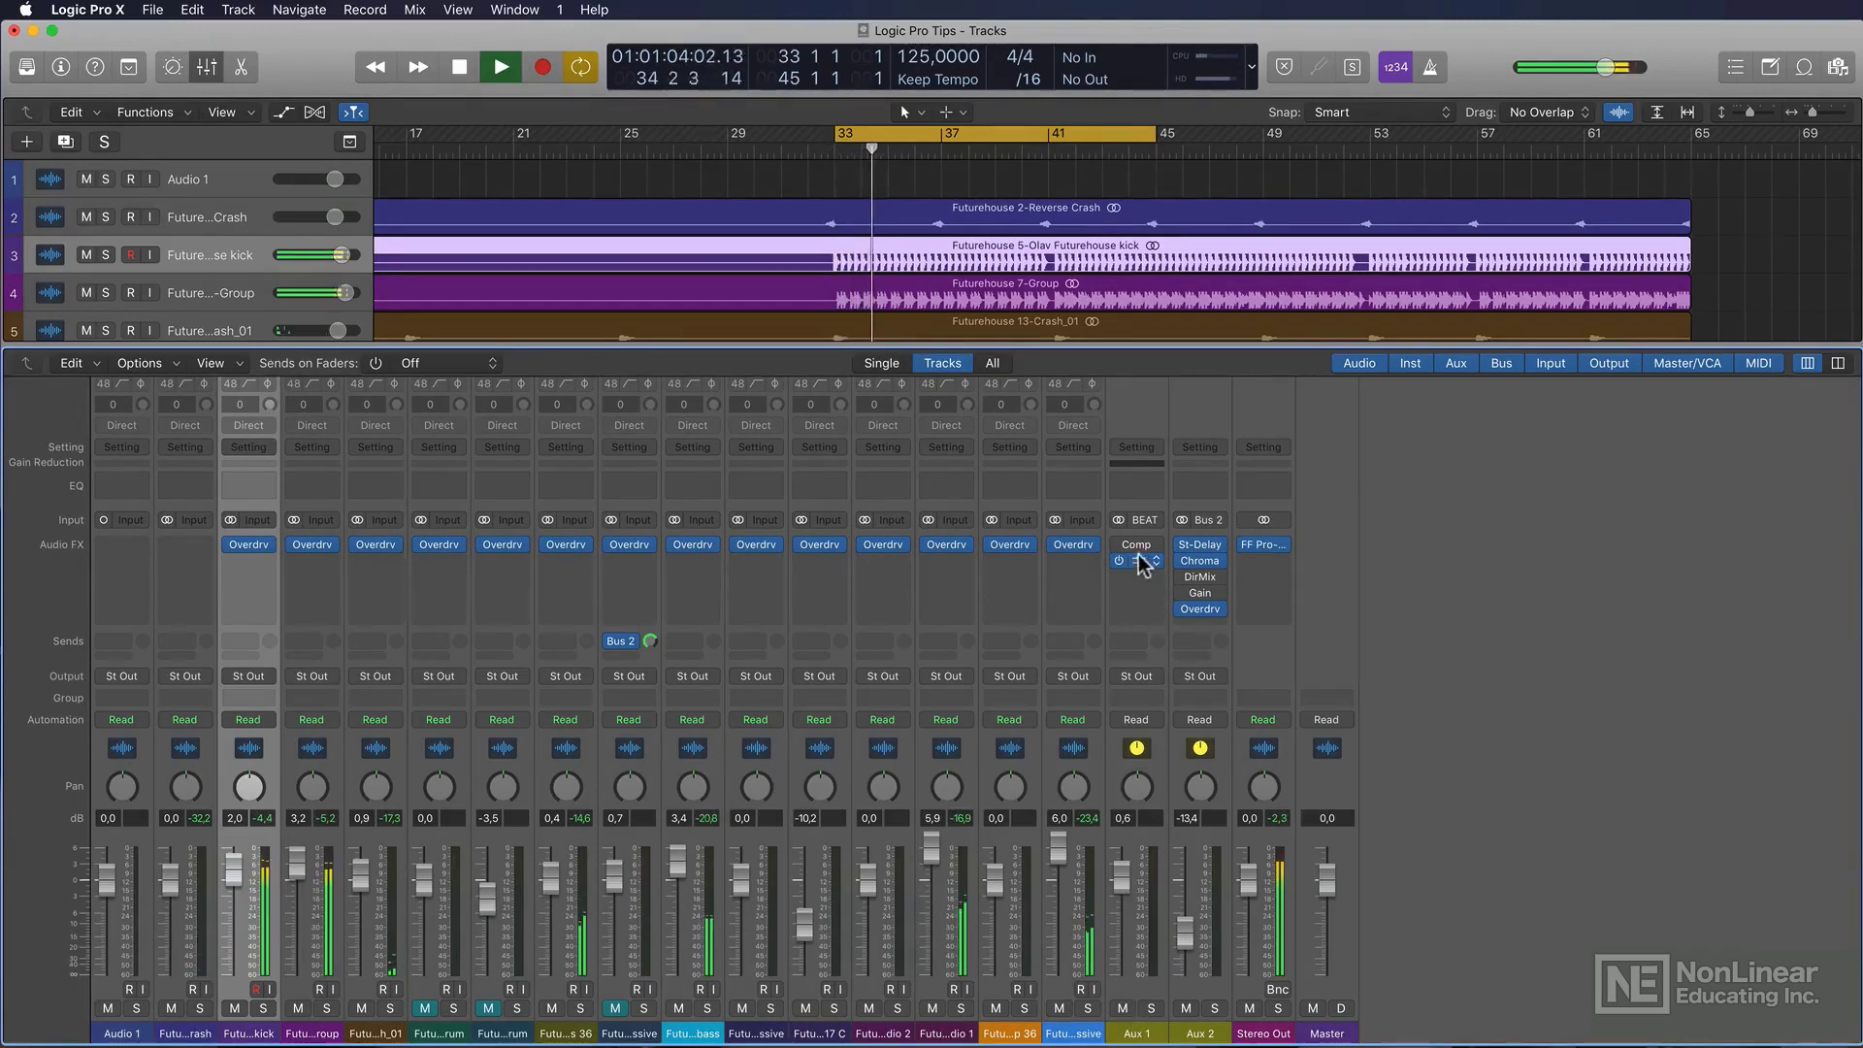
pyautogui.moveTo(1143, 565); pyautogui.dragTo(1135, 544)
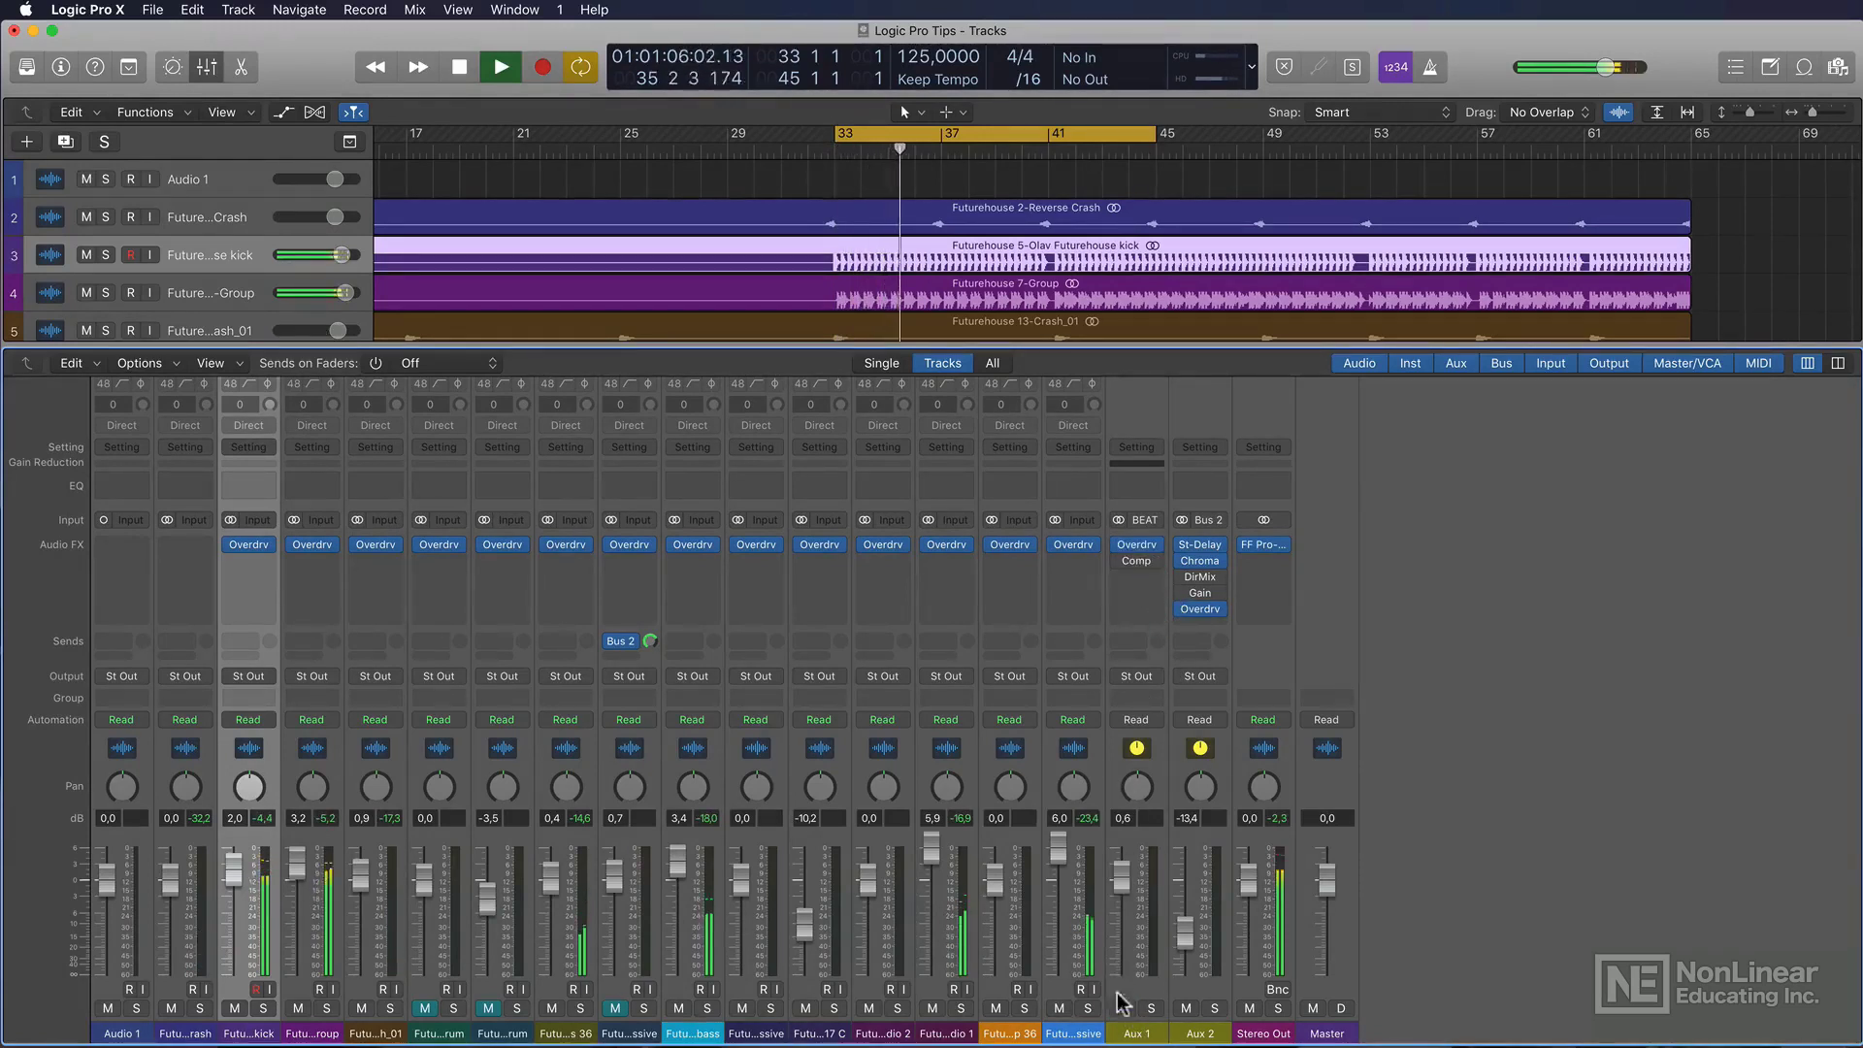
pyautogui.press('space')
pyautogui.click(369, 1031)
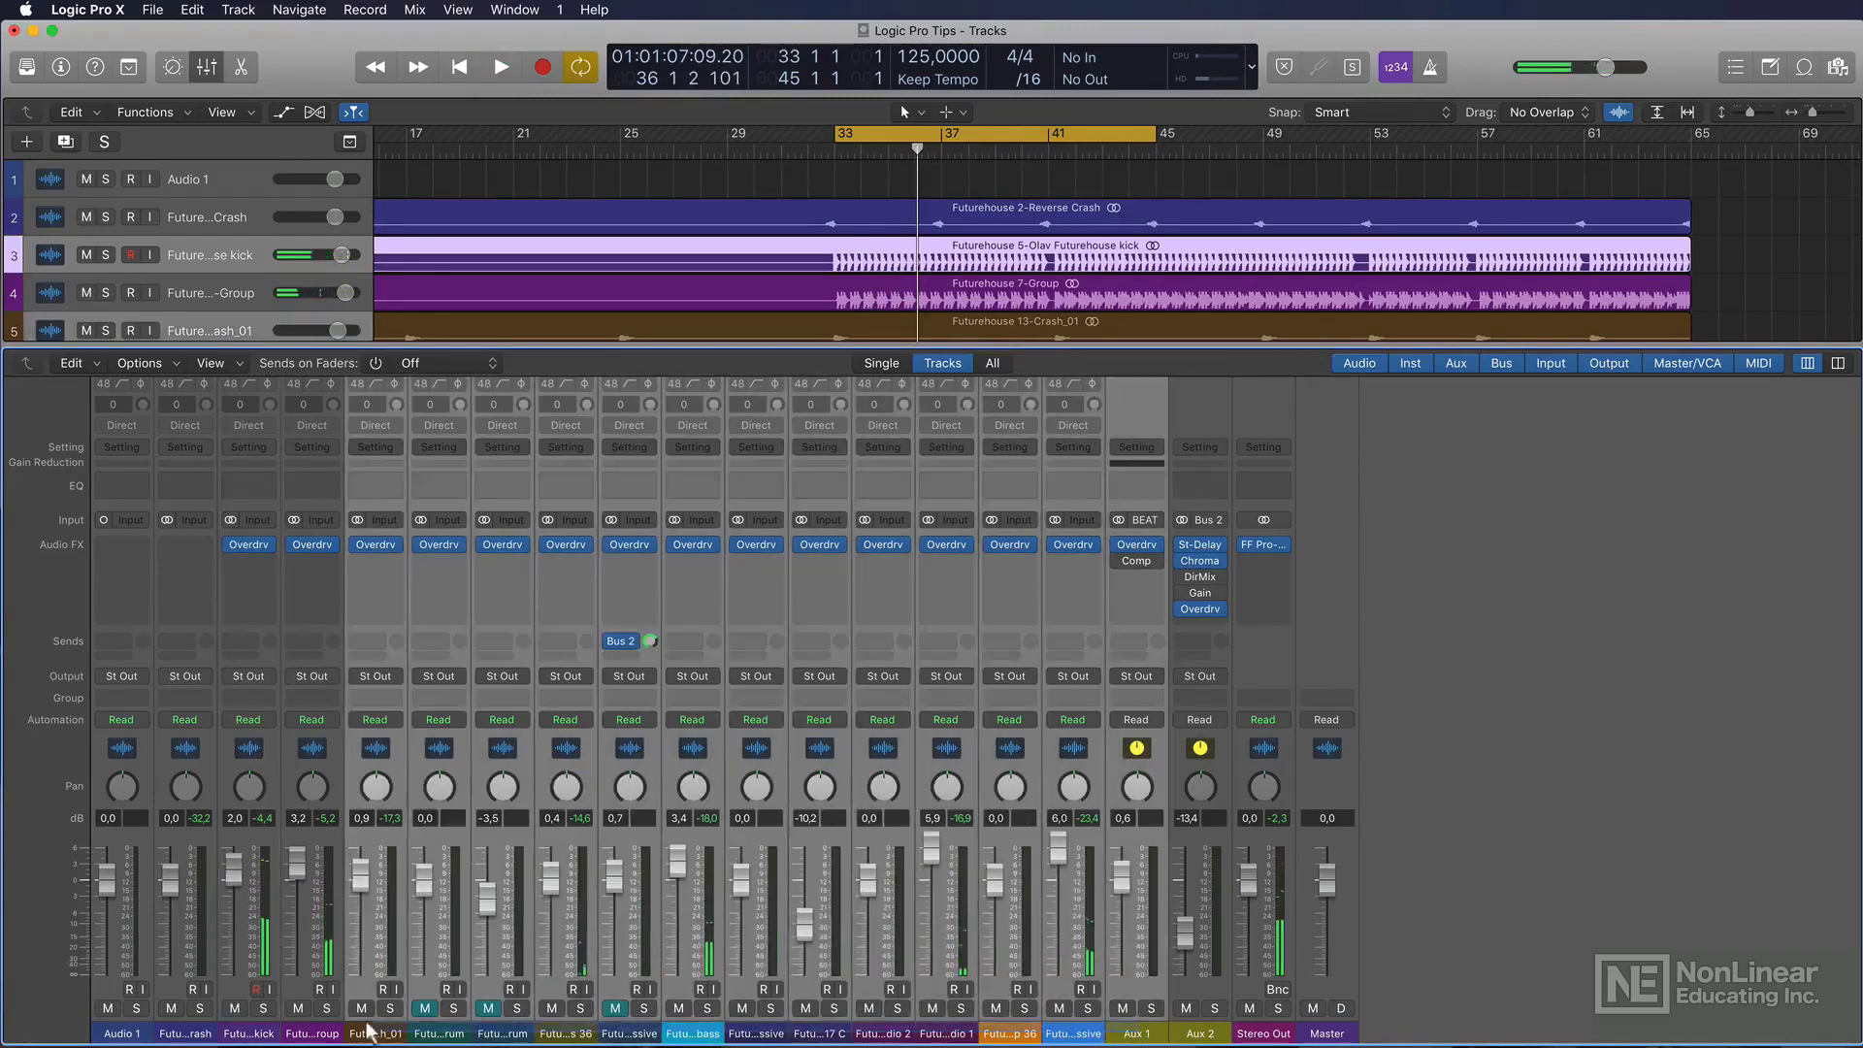
pyautogui.moveTo(368, 1030); pyautogui.dragTo(250, 1024)
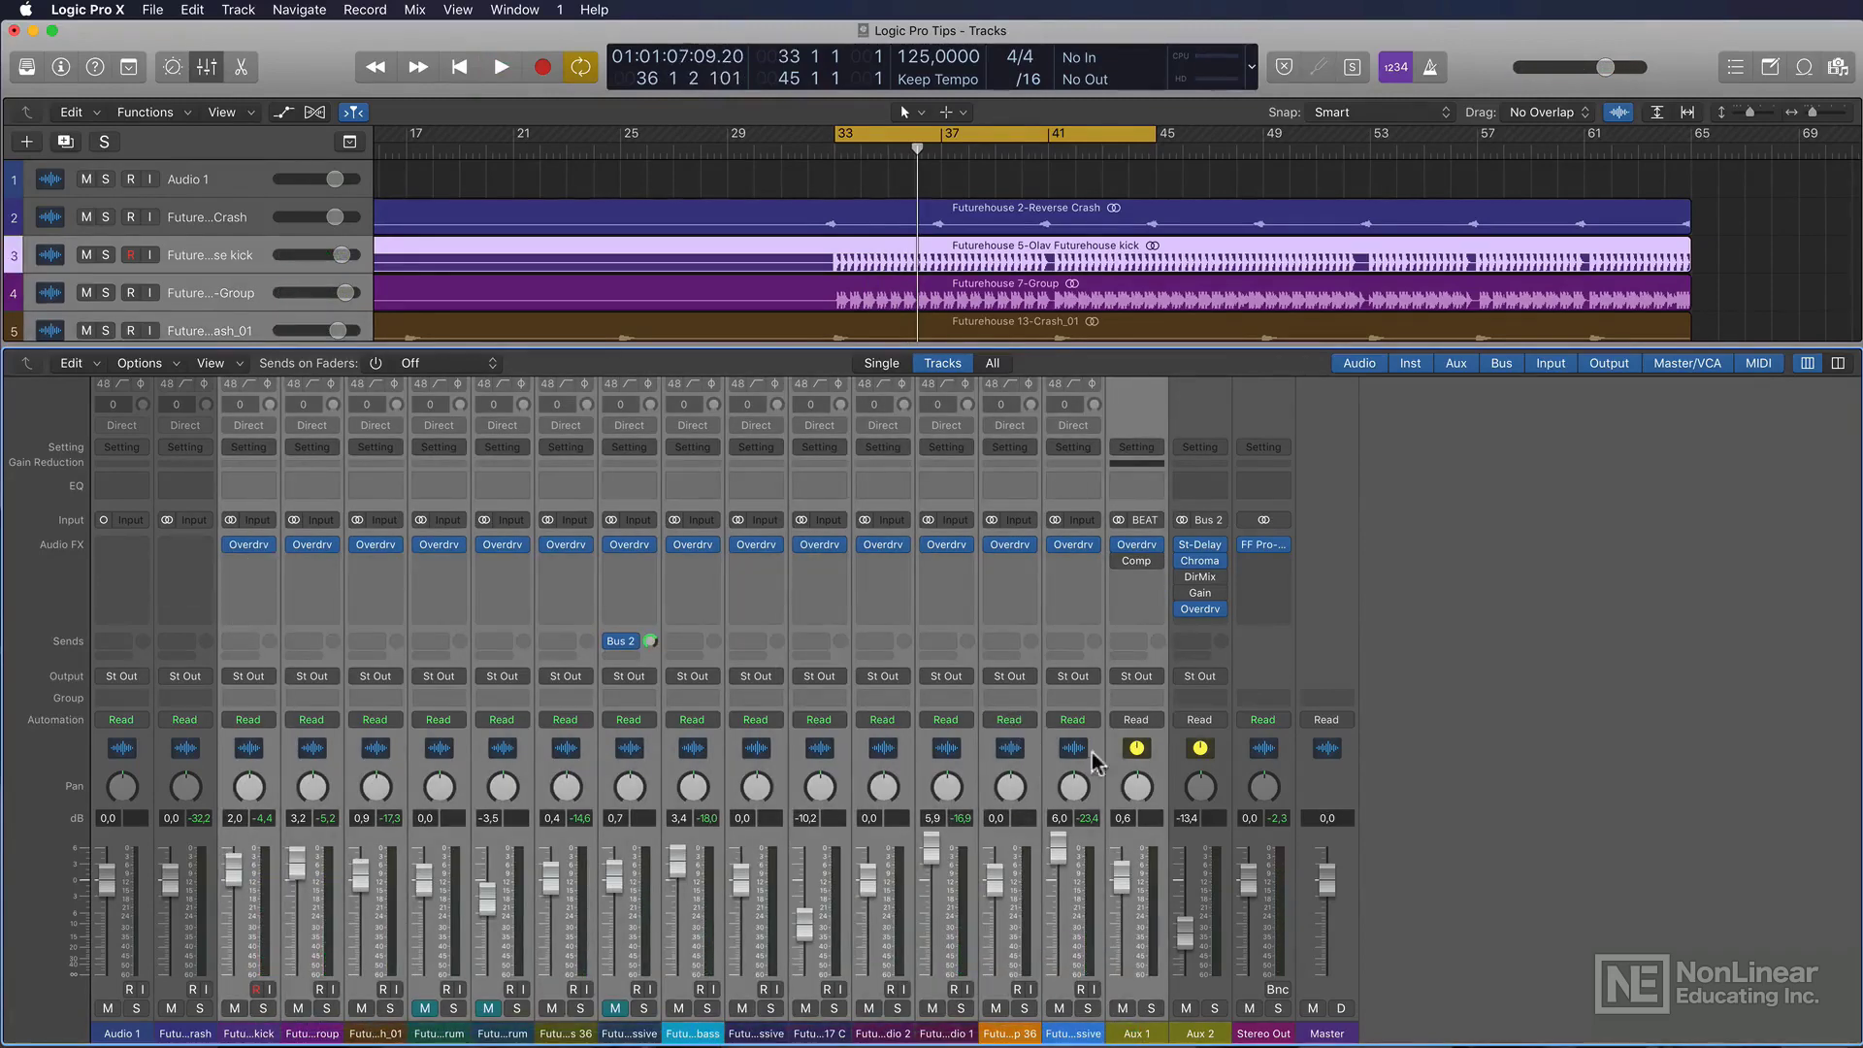
pyautogui.moveTo(229, 544)
pyautogui.press('space')
pyautogui.keyDown('alt'); pyautogui.click(231, 545); pyautogui.keyUp('alt')
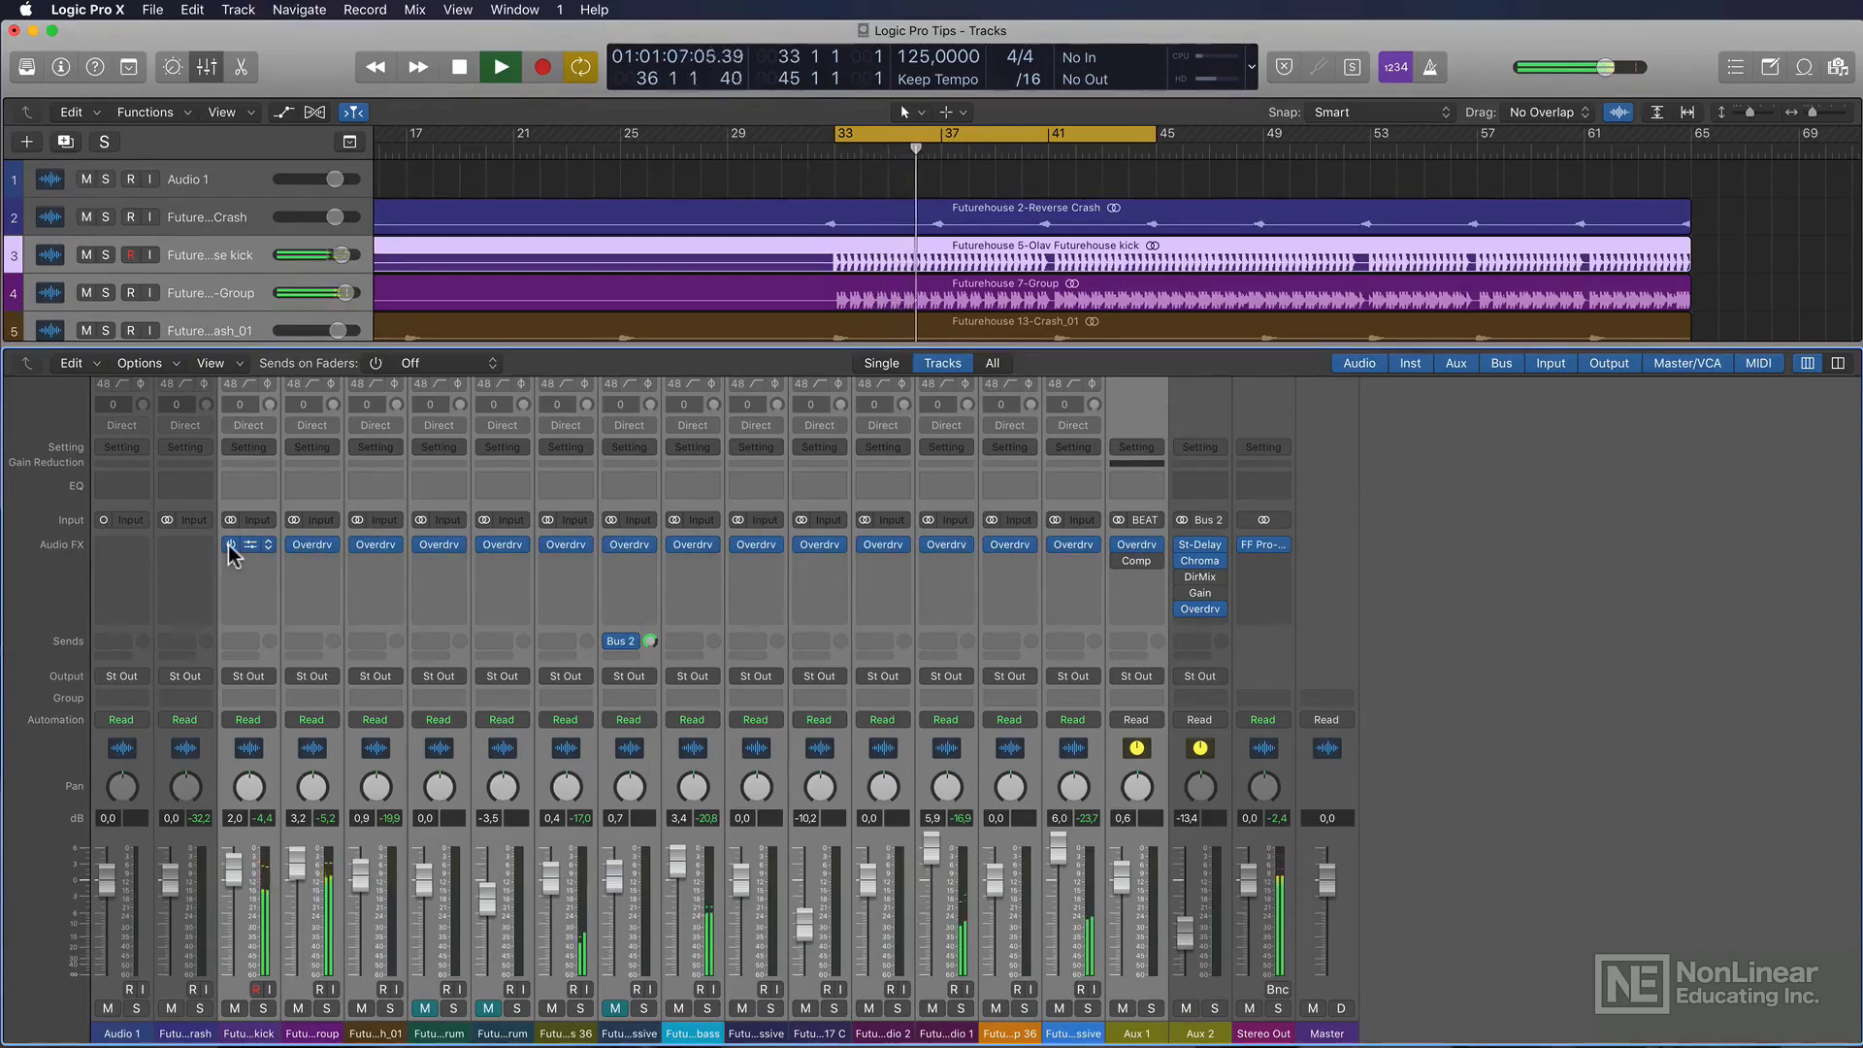
pyautogui.click(229, 545)
pyautogui.keyDown('alt'); pyautogui.click(229, 544); pyautogui.keyUp('alt')
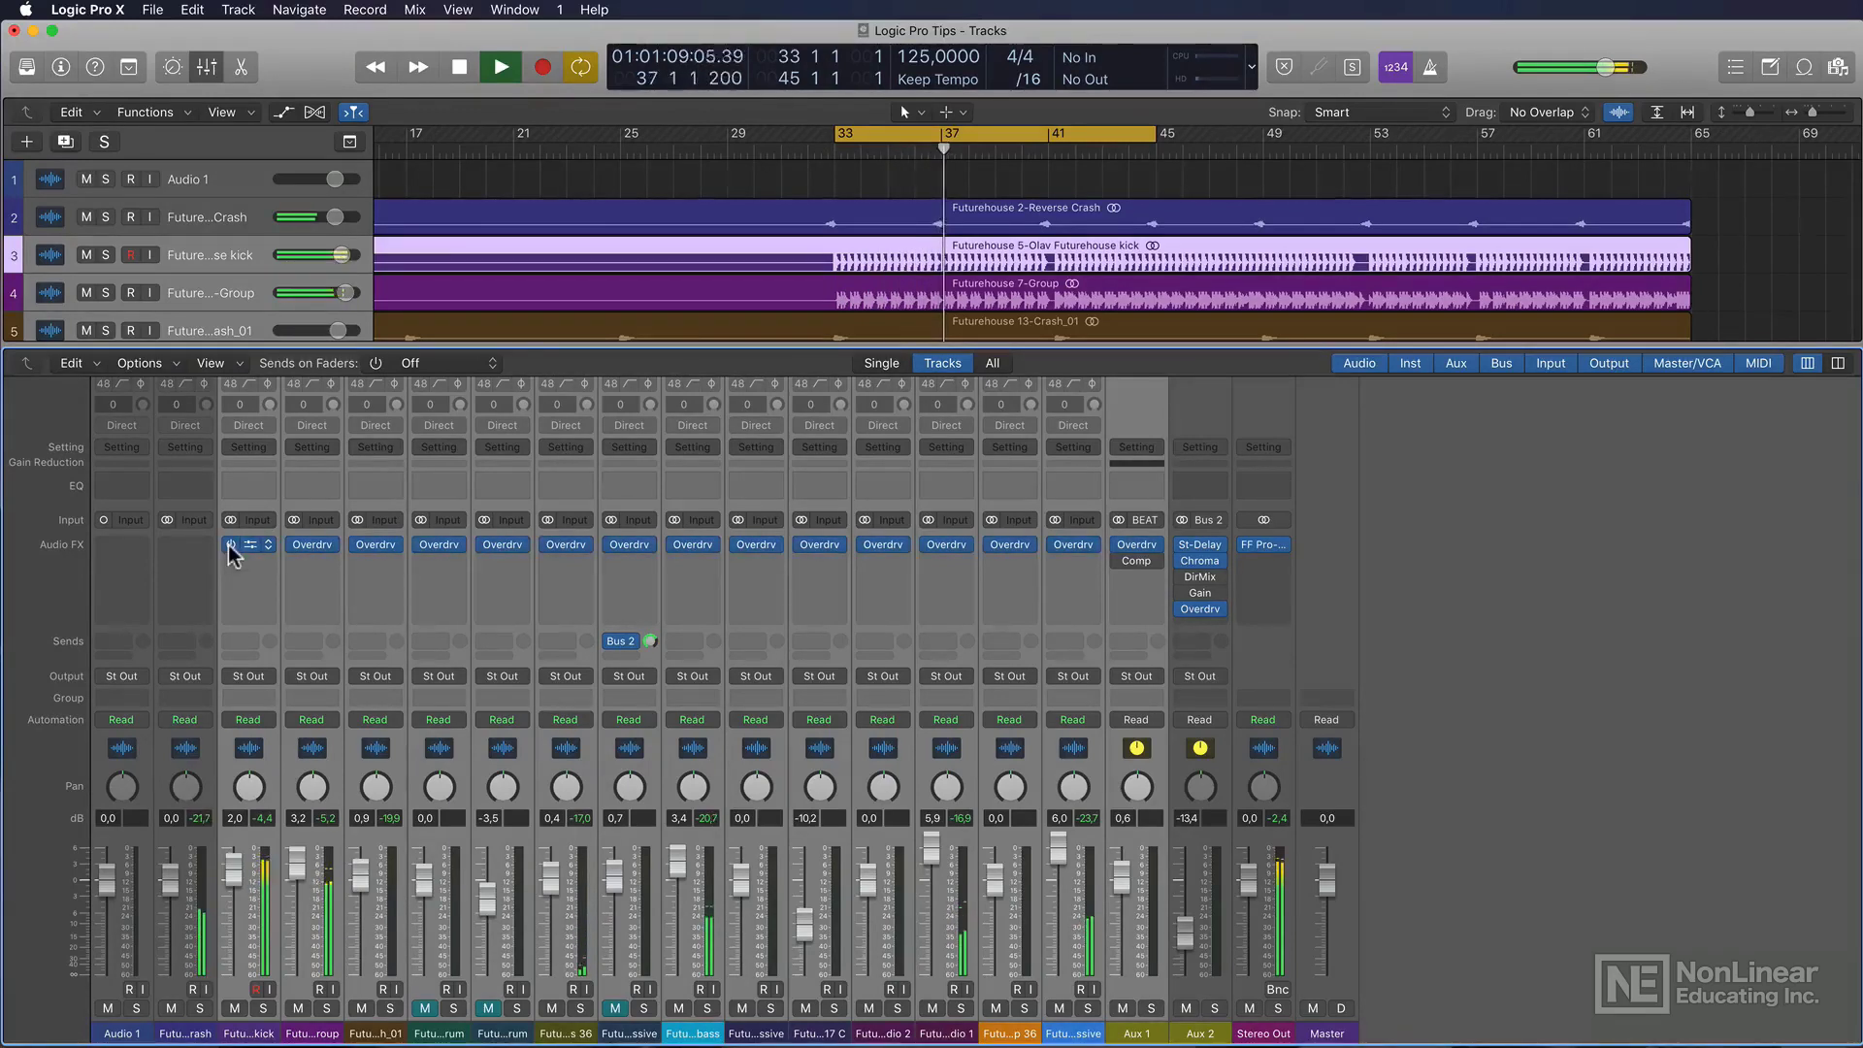
pyautogui.press('space')
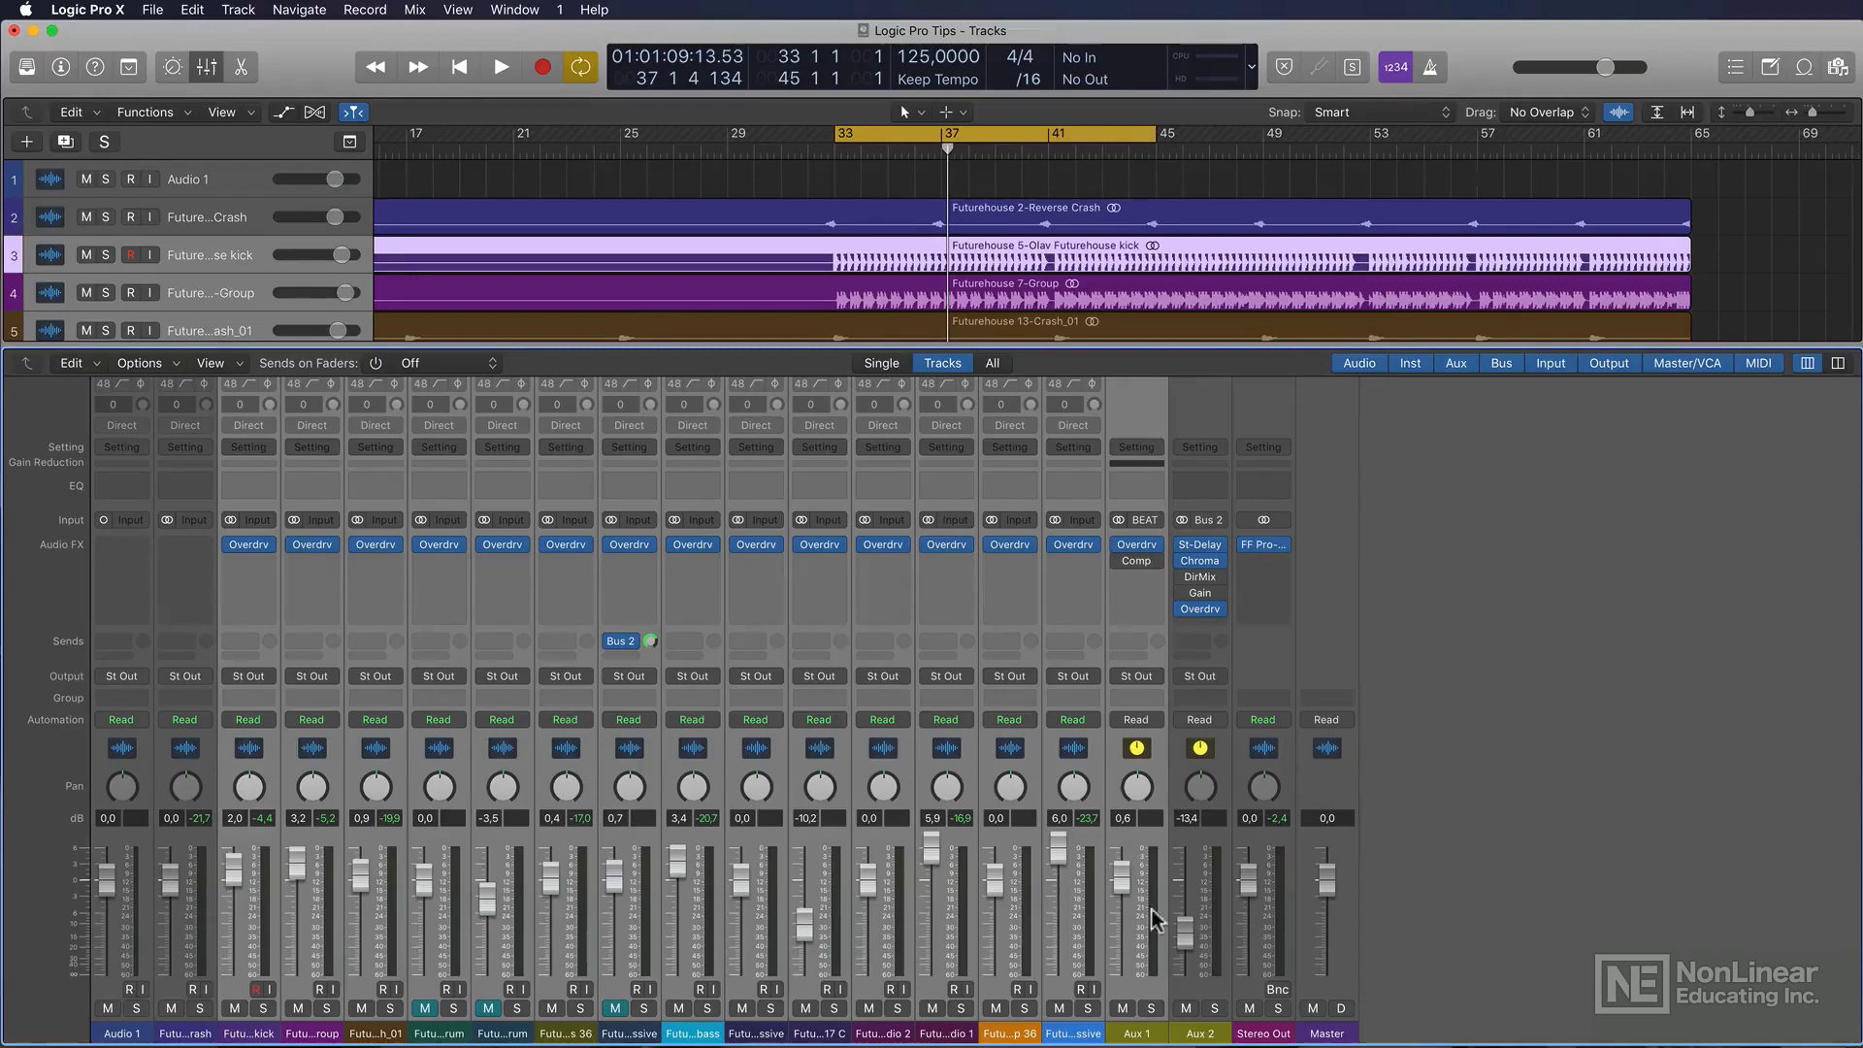
# Step: Choose No Plug-in in the kick's Overdrive slot to remove Overdrive from the channels
pyautogui.click(270, 545)
pyautogui.click(276, 588)
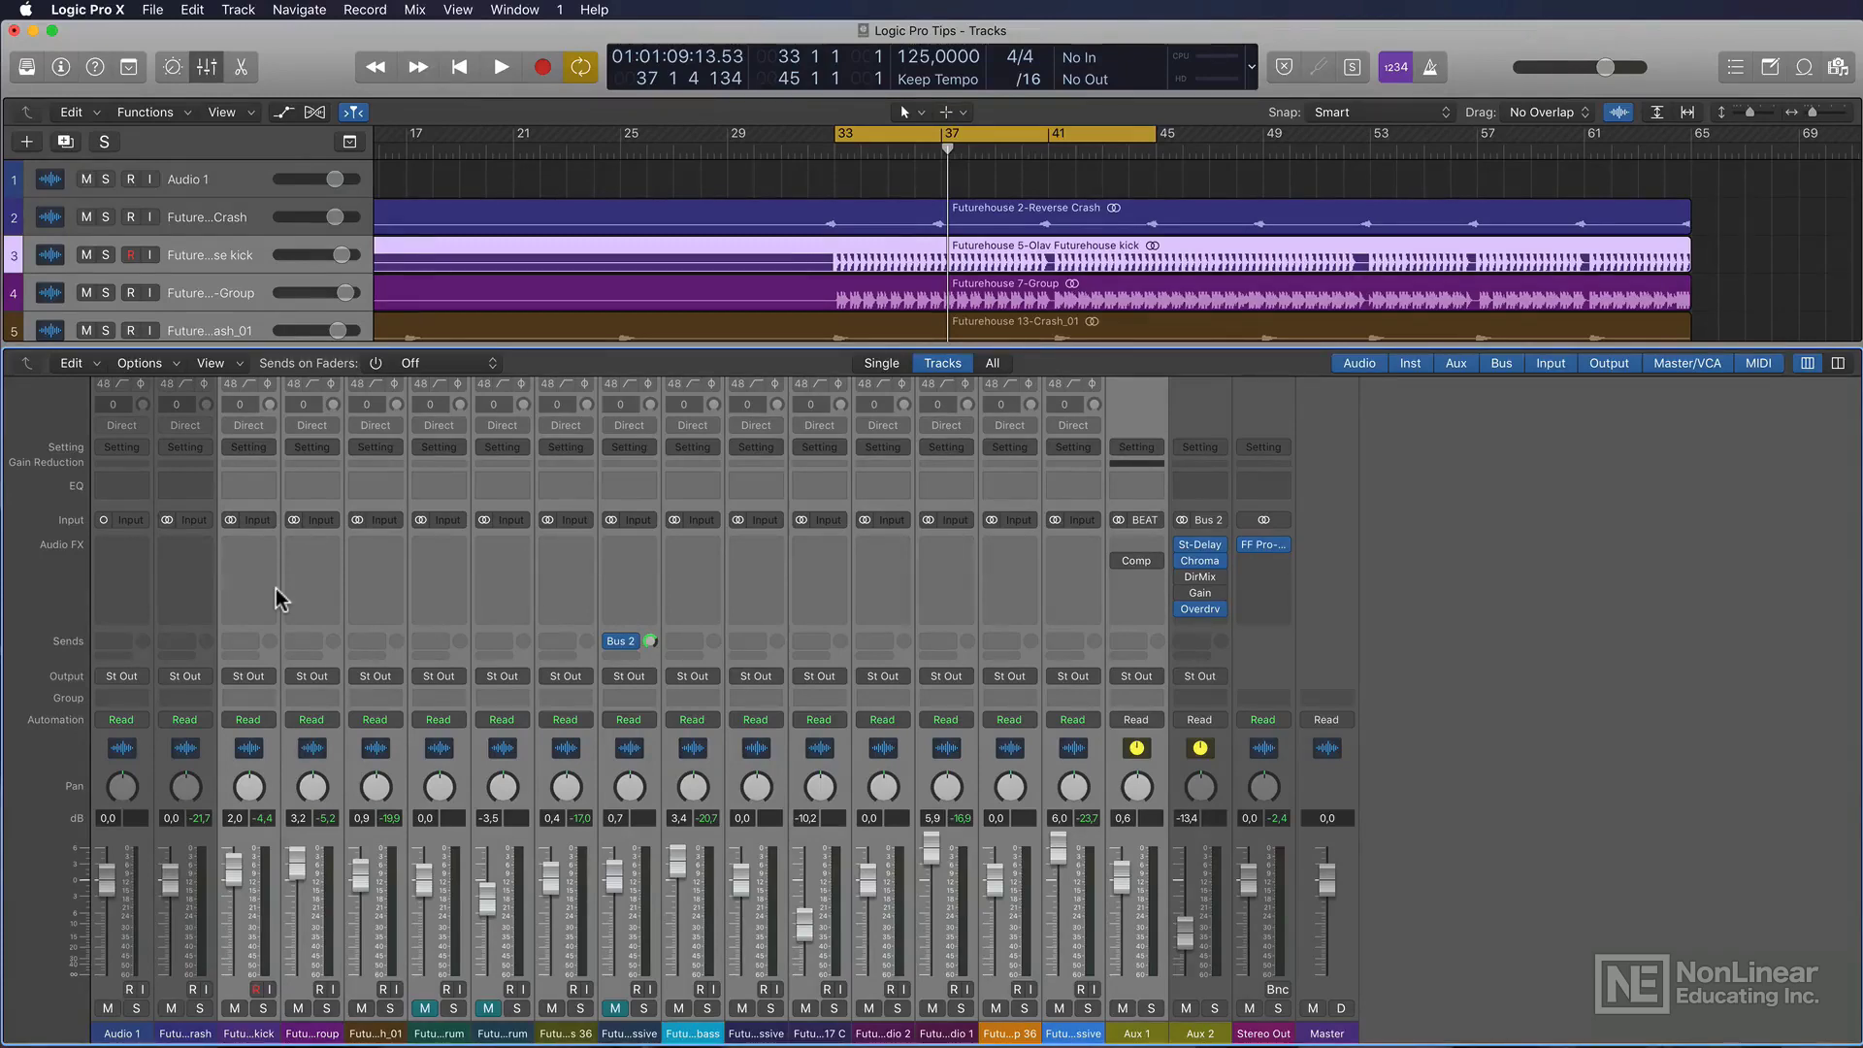
pyautogui.click(275, 588)
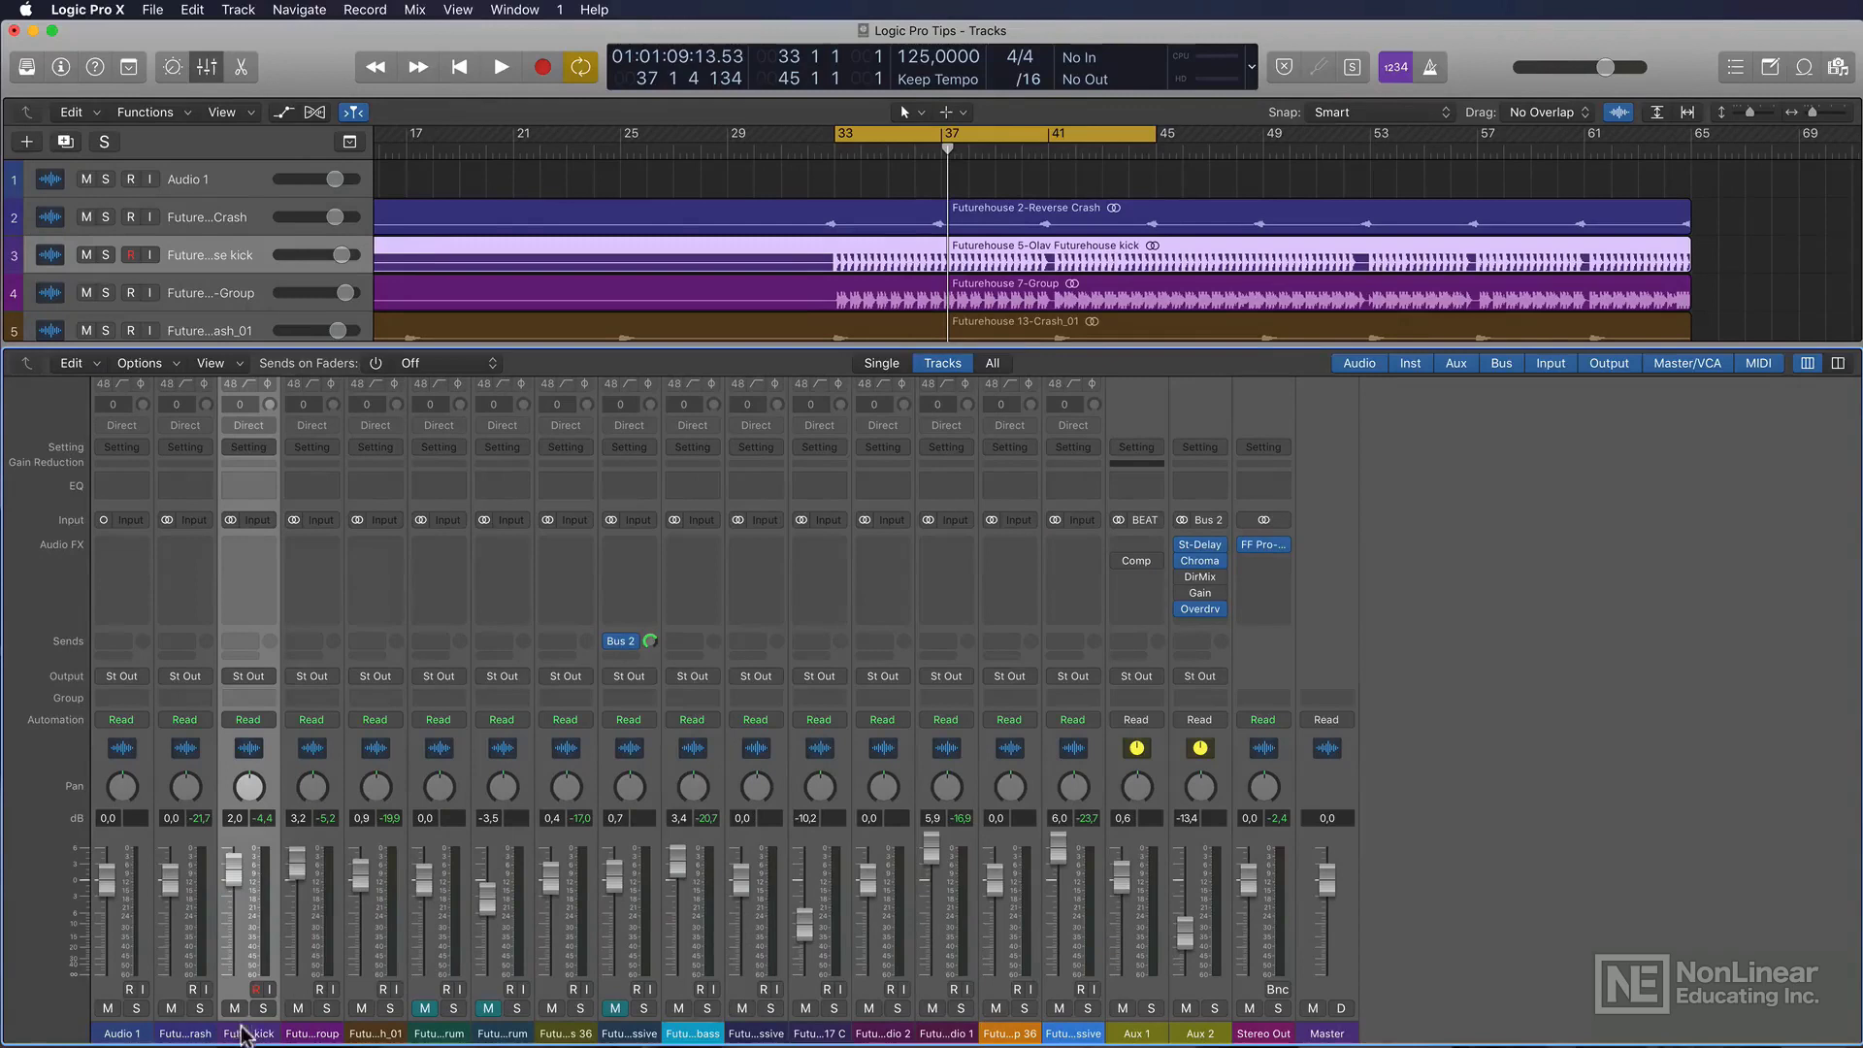
# Step: Browse the kick's empty Audio FX slot to Delay > Tape Delay
pyautogui.click(260, 557)
pyautogui.moveTo(269, 662)
pyautogui.moveTo(363, 647)
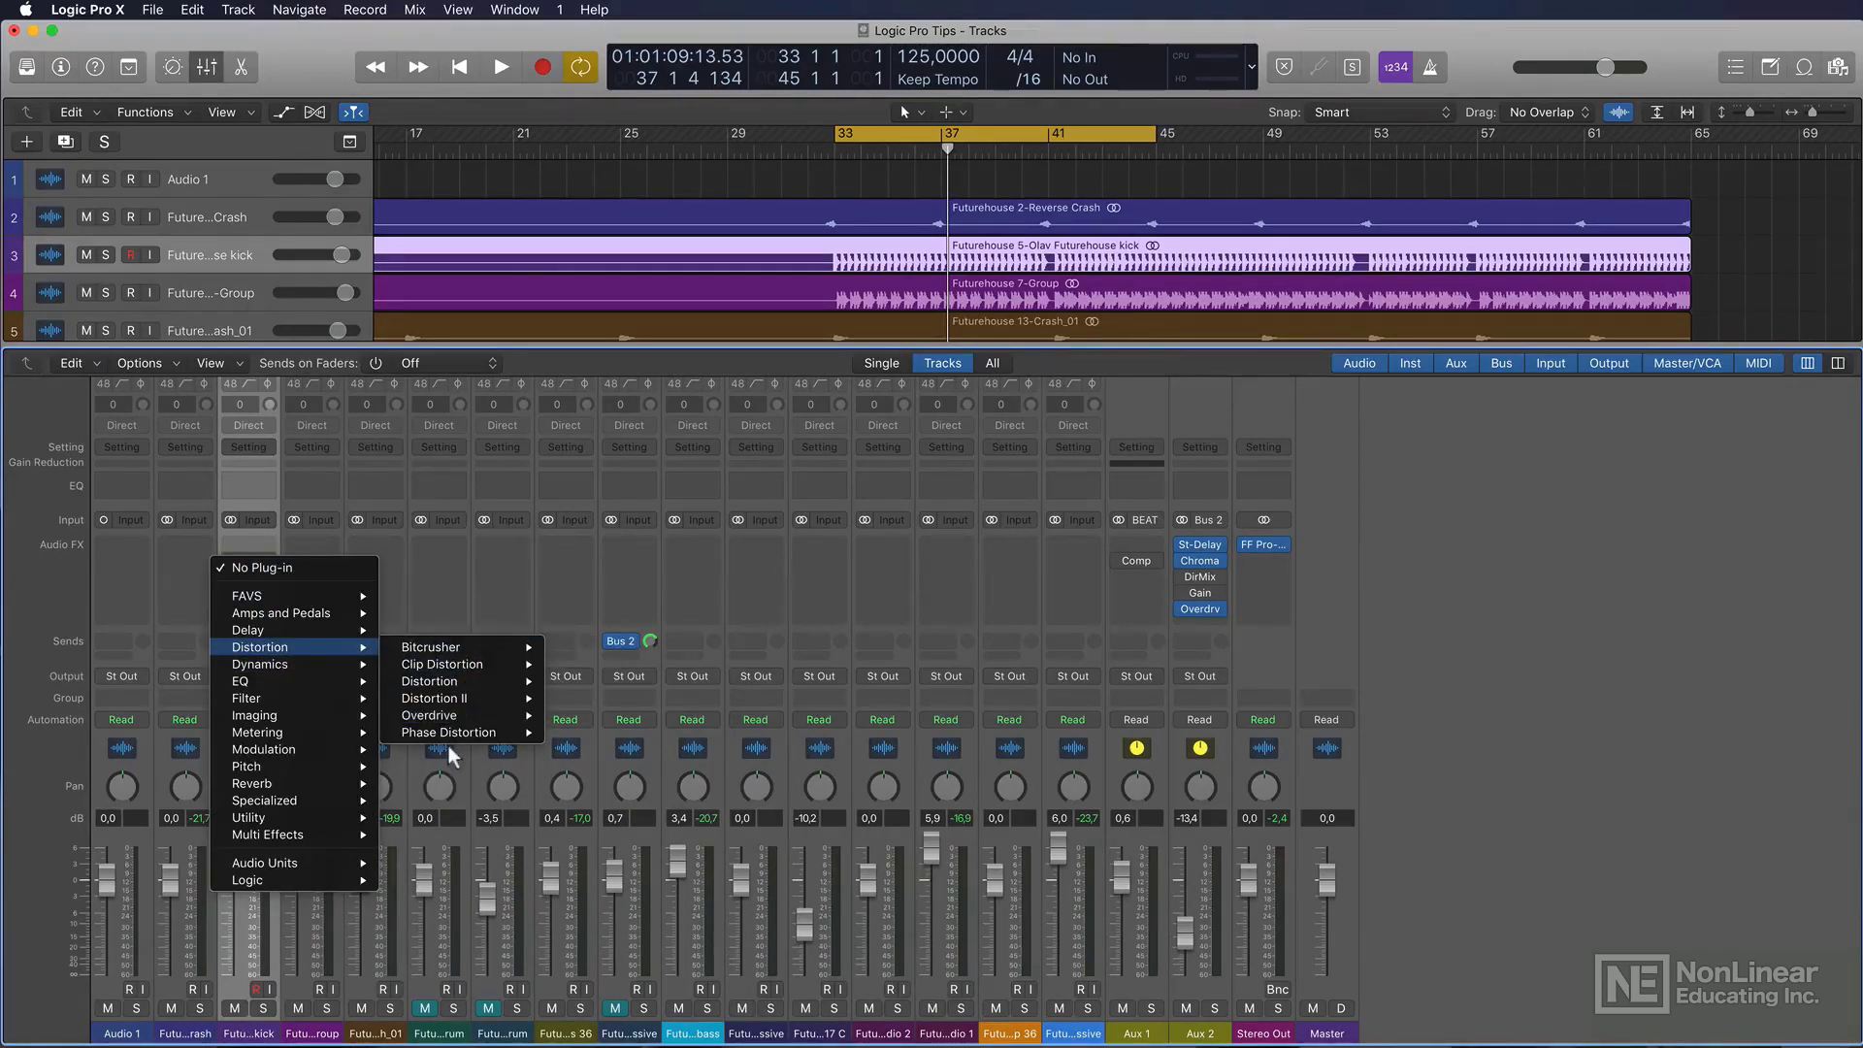
pyautogui.moveTo(270, 623)
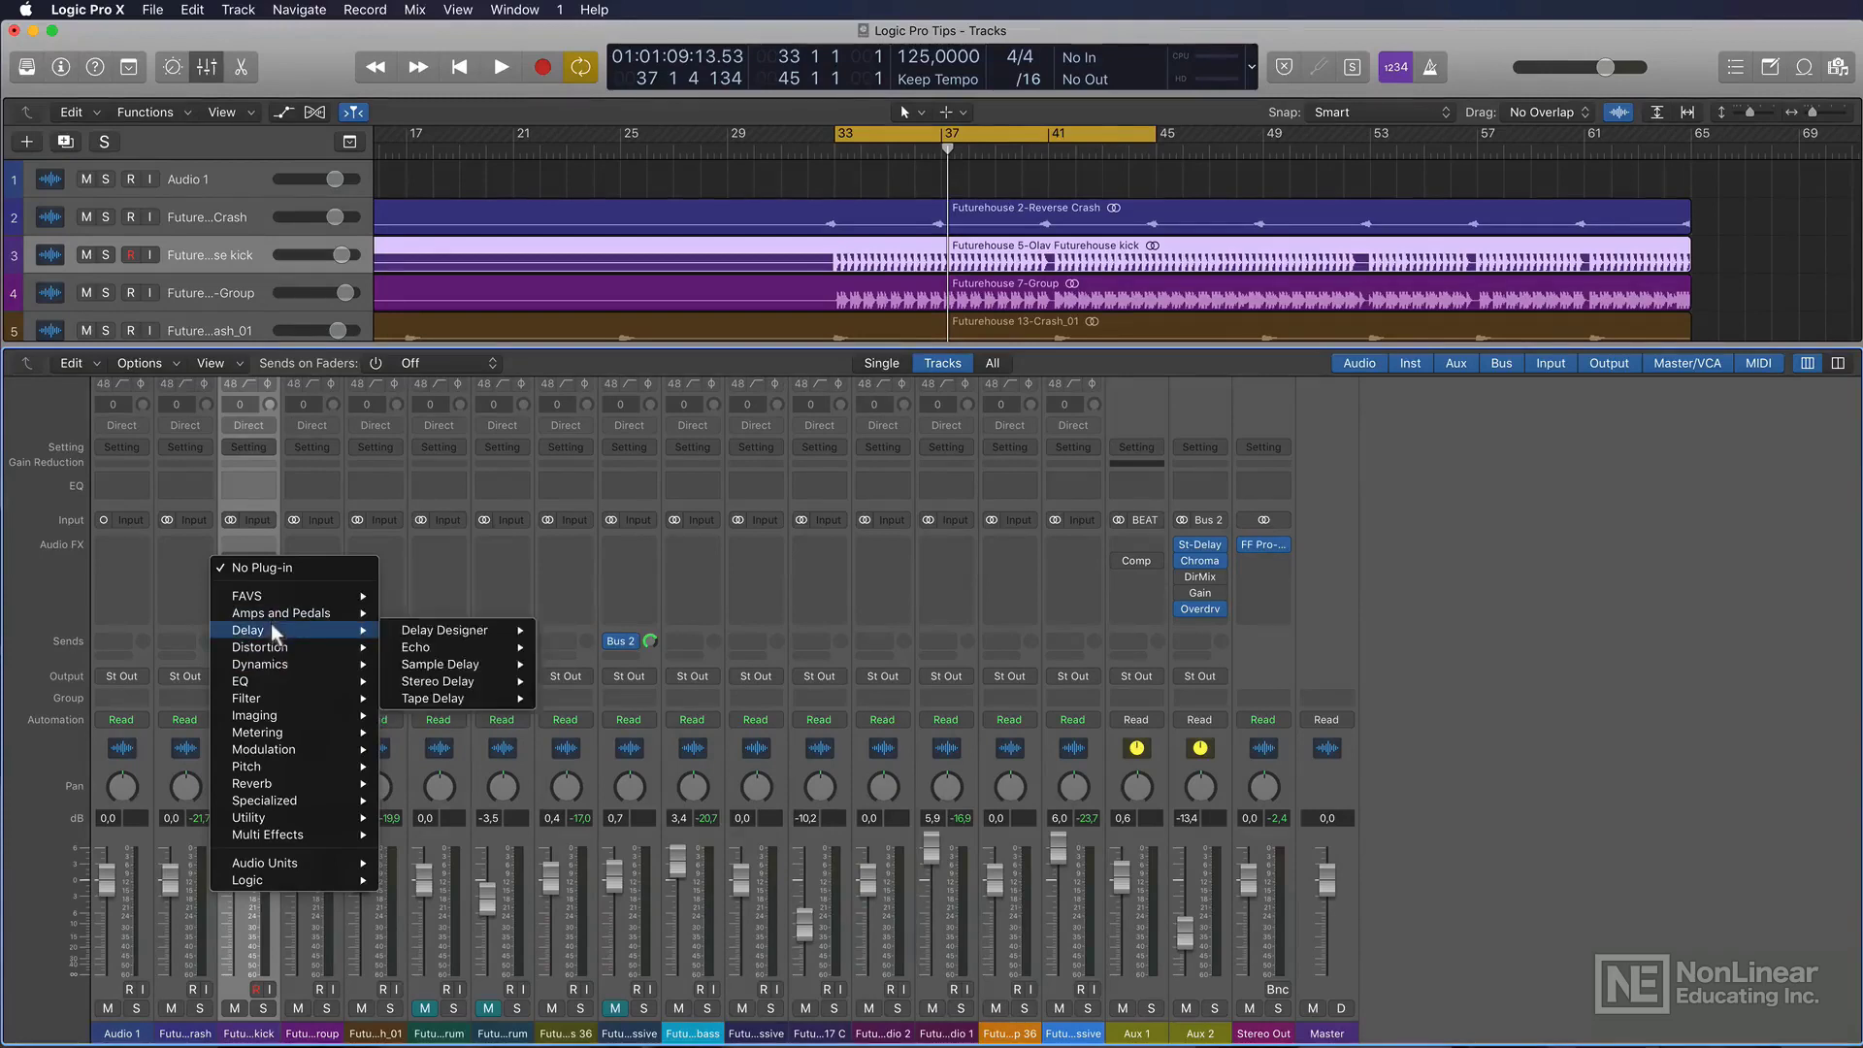
pyautogui.moveTo(494, 698)
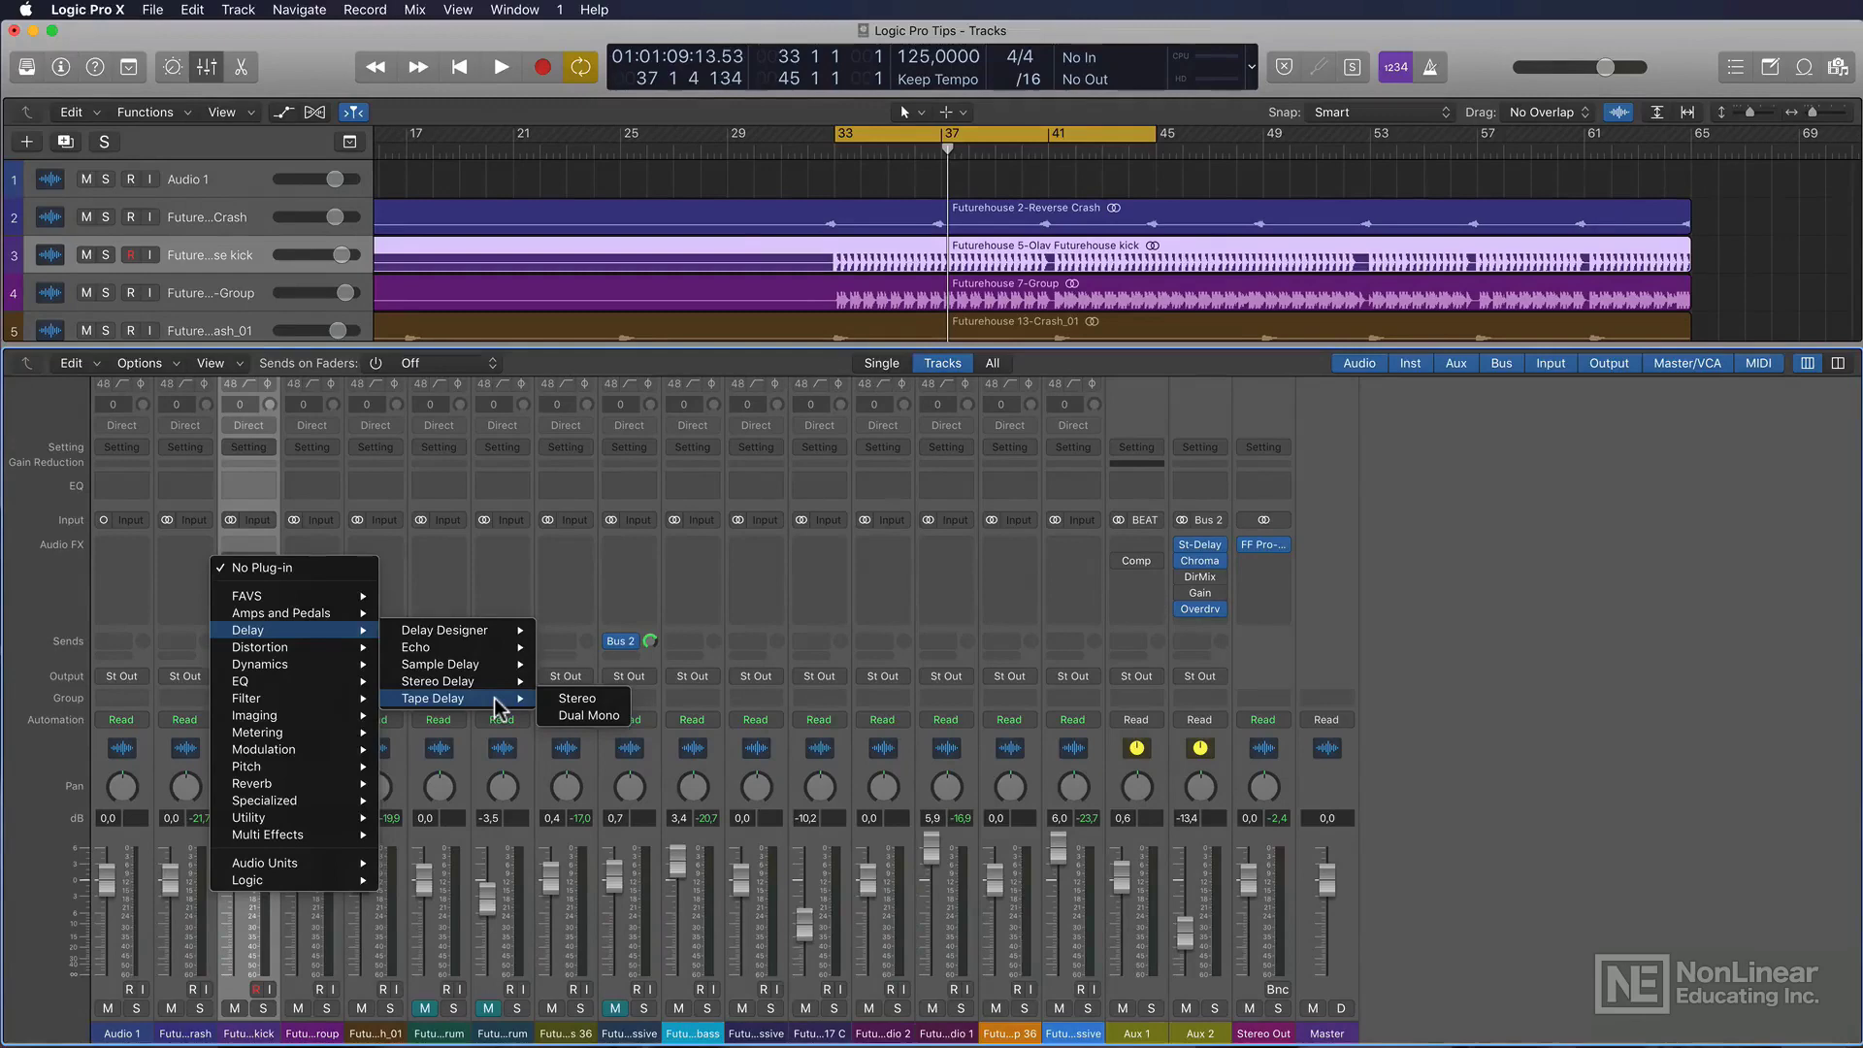
# Step: Insert a stereo Tape Delay on the kick with 0% feedback, 0% dry and 100% wet
pyautogui.click(498, 699)
pyautogui.moveTo(315, 63); pyautogui.dragTo(807, 227)
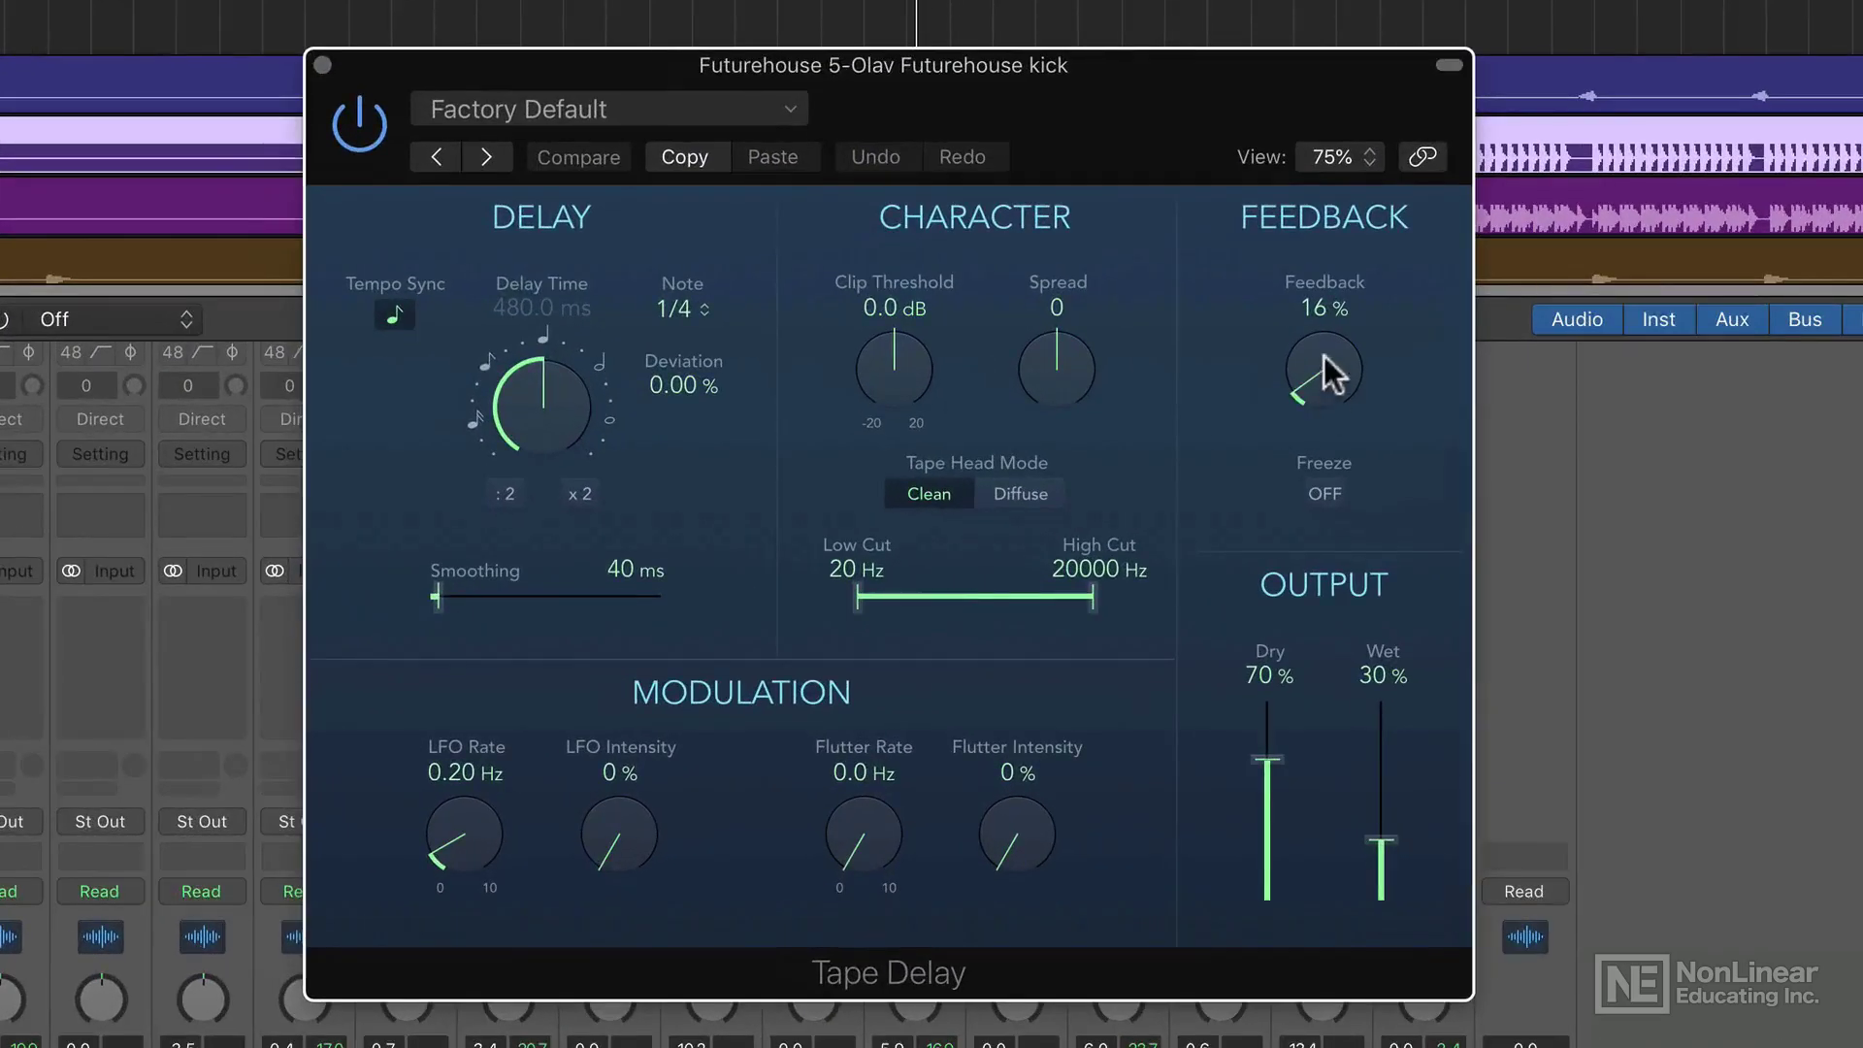
pyautogui.moveTo(1323, 356); pyautogui.dragTo(1341, 508)
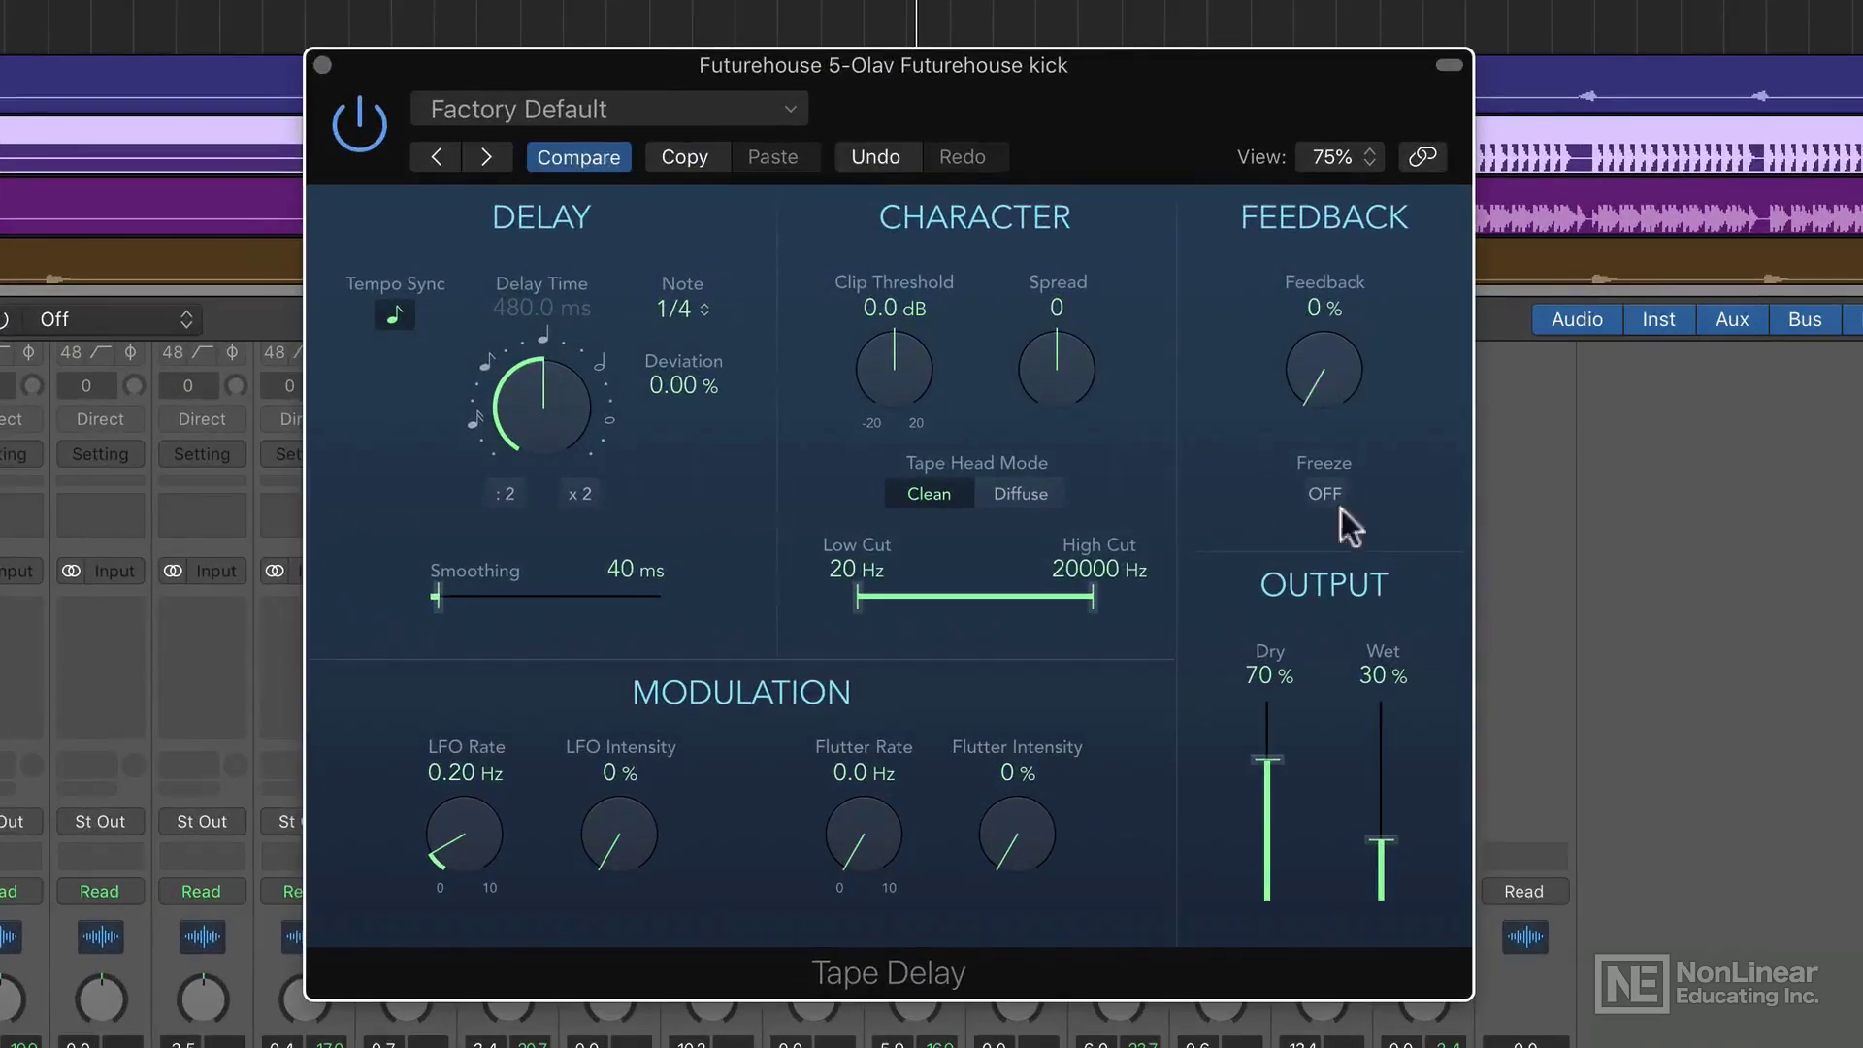
pyautogui.moveTo(1267, 762); pyautogui.dragTo(1320, 631)
pyautogui.moveTo(1380, 844); pyautogui.dragTo(1390, 631)
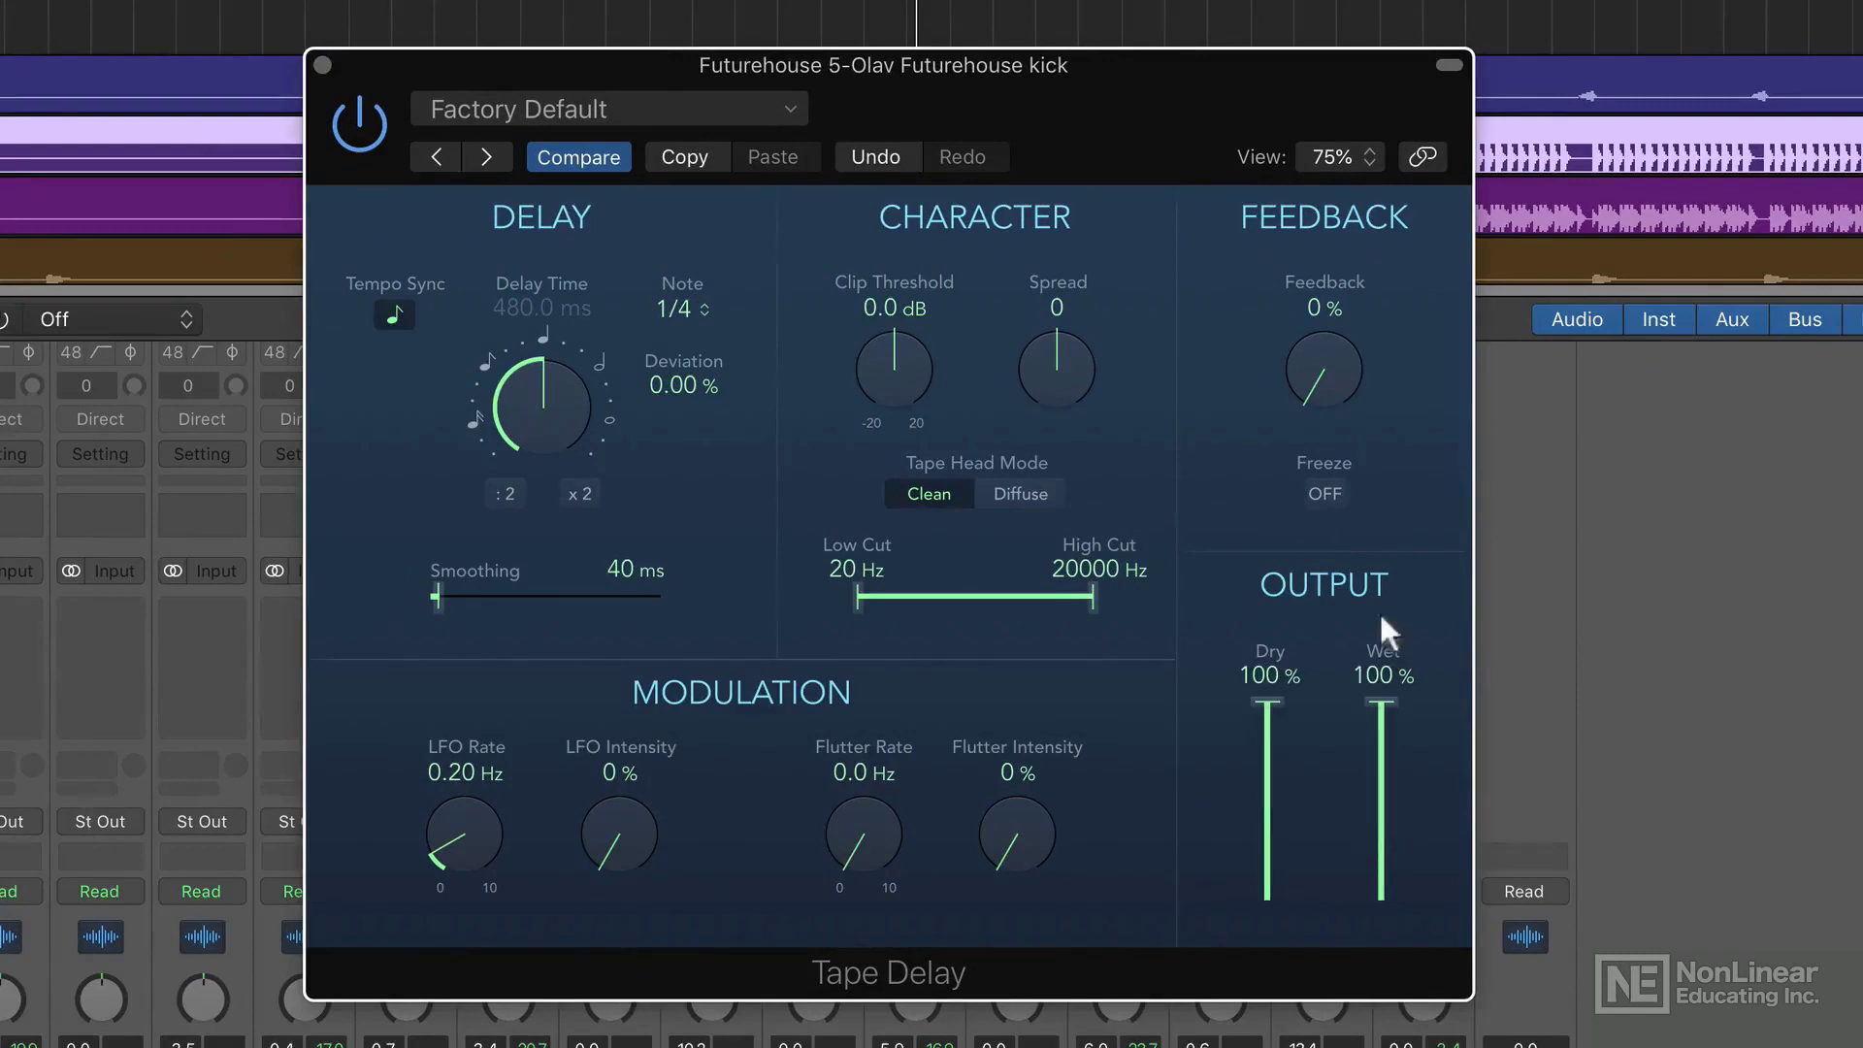
pyautogui.moveTo(1278, 705); pyautogui.dragTo(1230, 986)
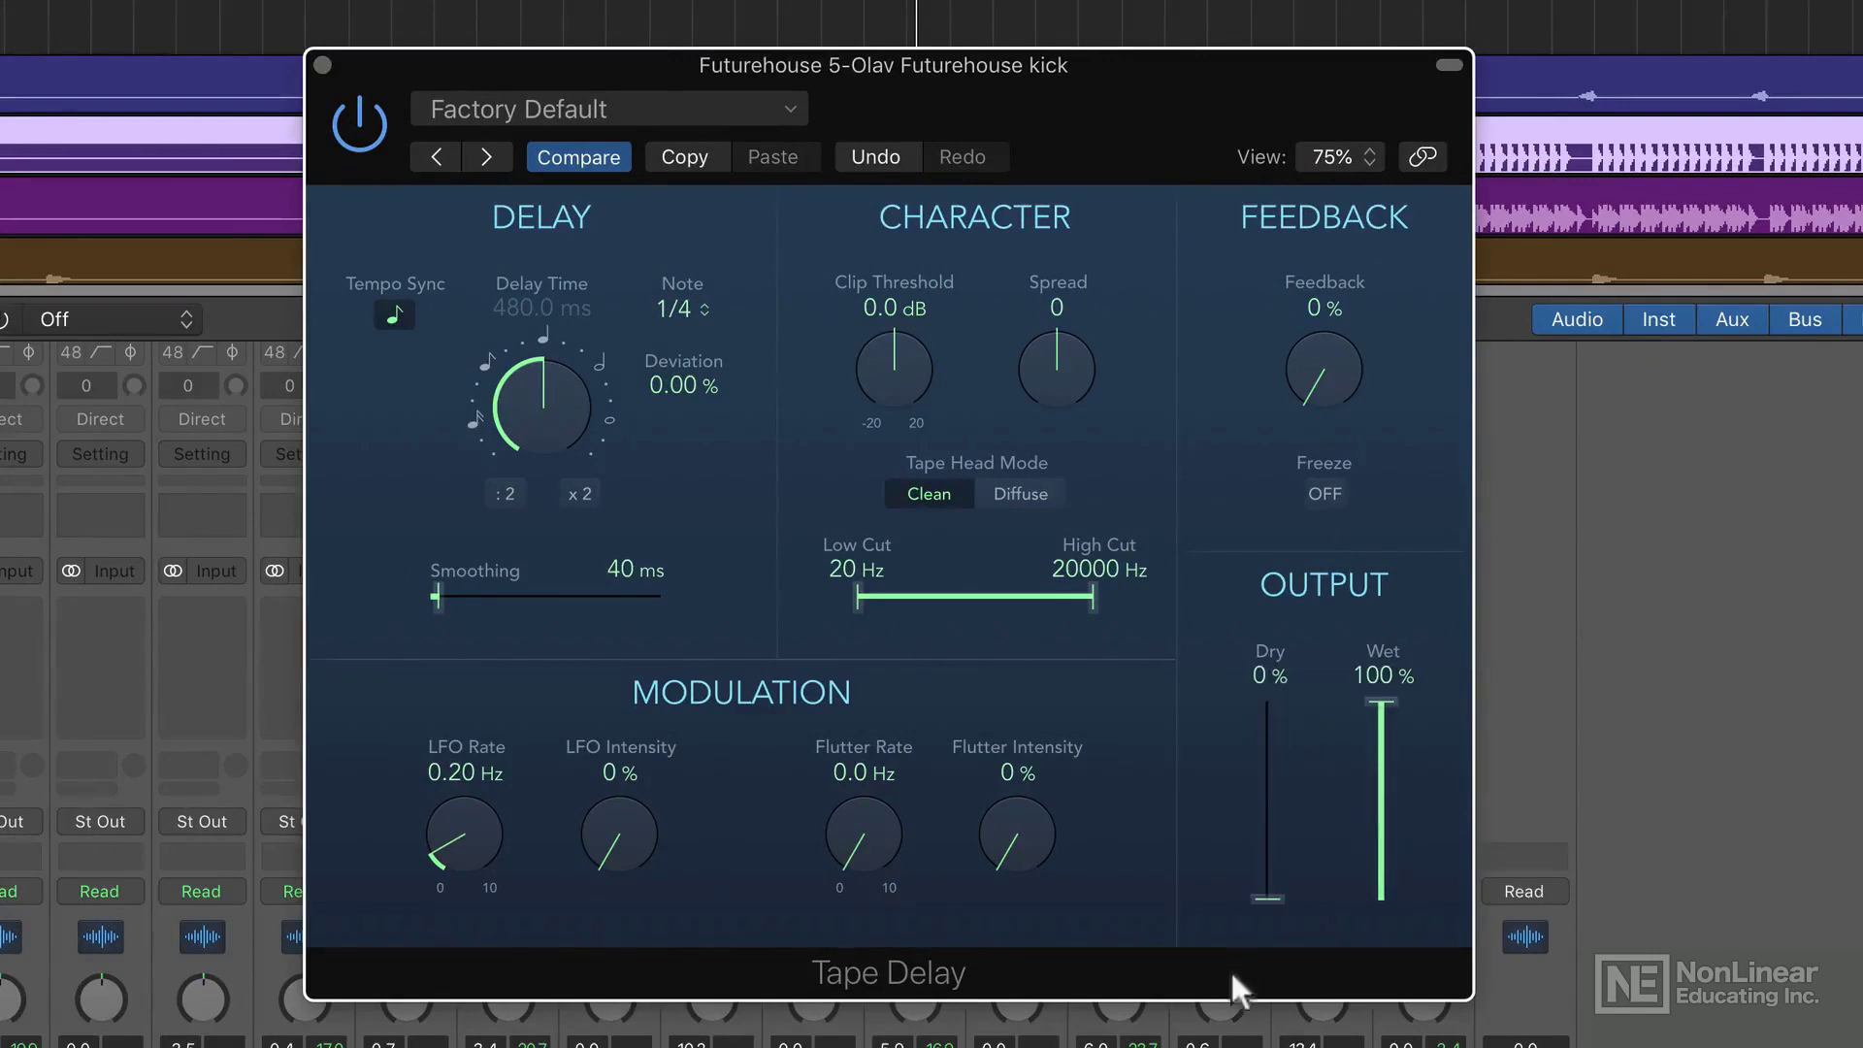
# Step: Turn off Tempo Sync, set Delay Time to 0 ms, and compare bypassed versus active
pyautogui.click(392, 313)
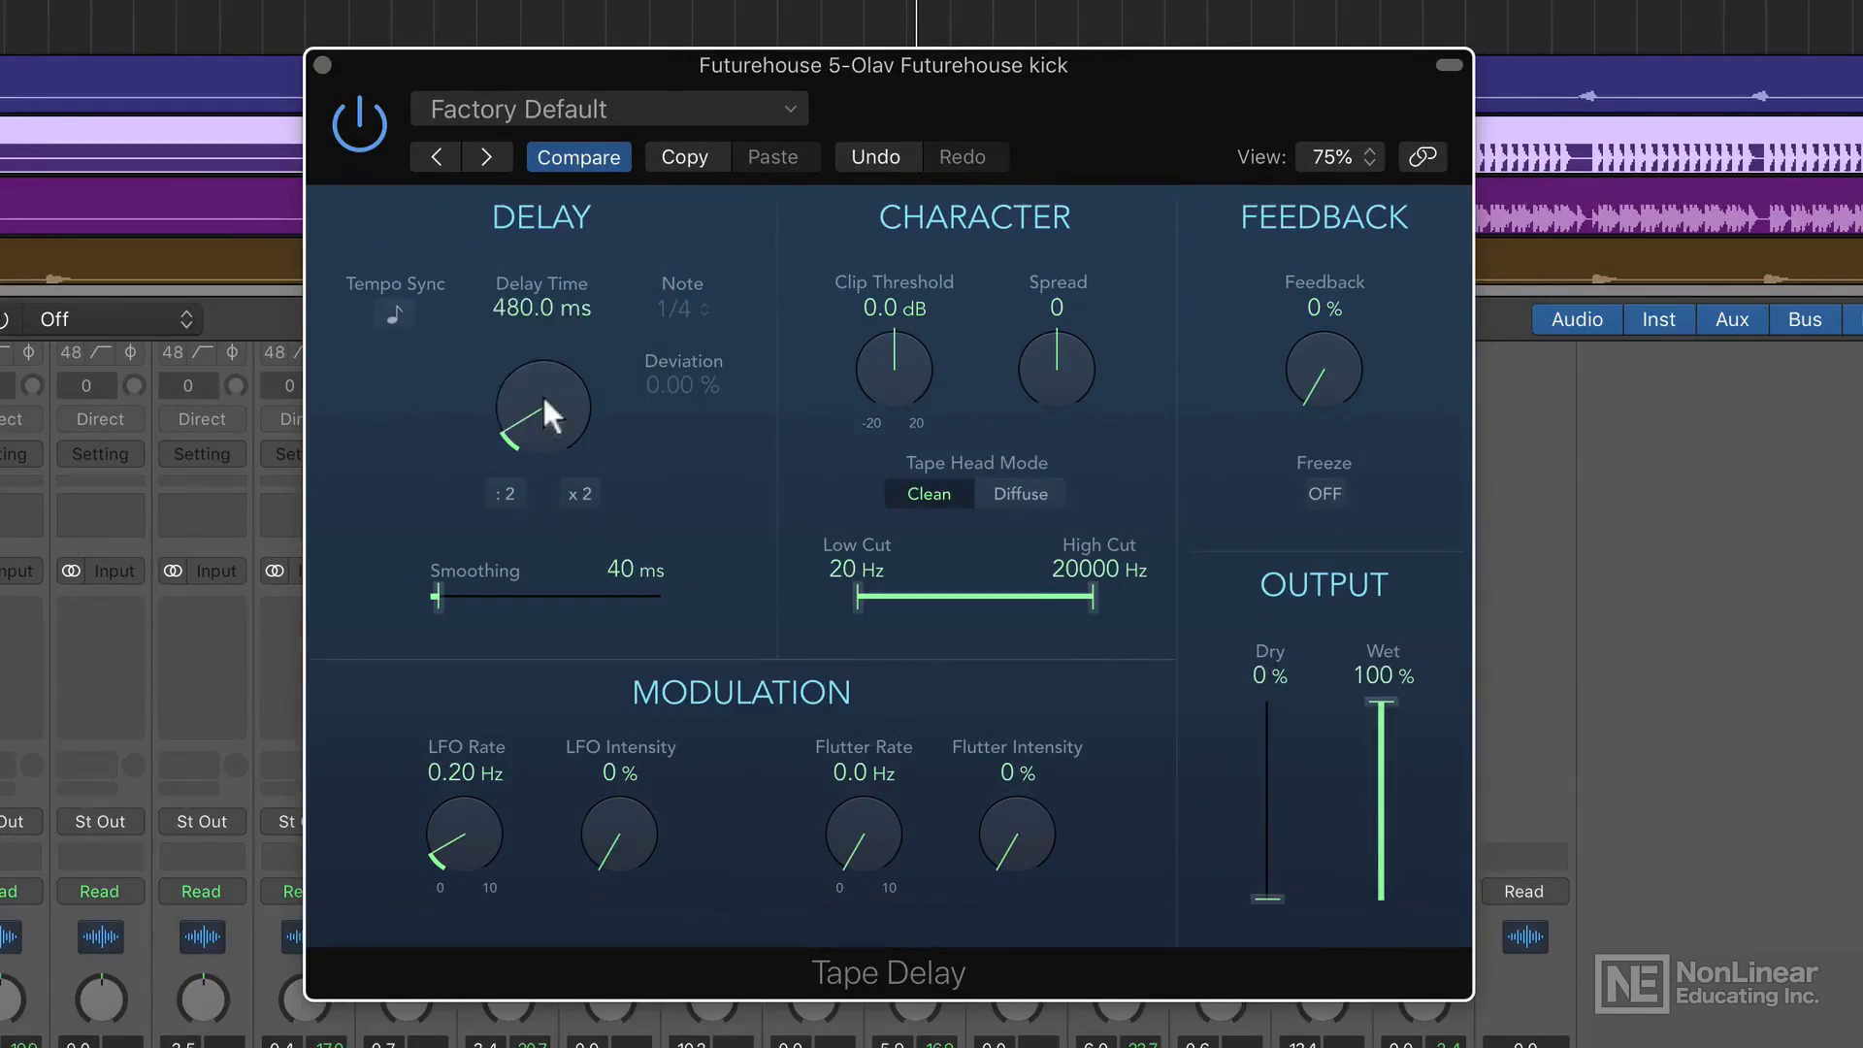
pyautogui.moveTo(541, 393); pyautogui.dragTo(588, 498)
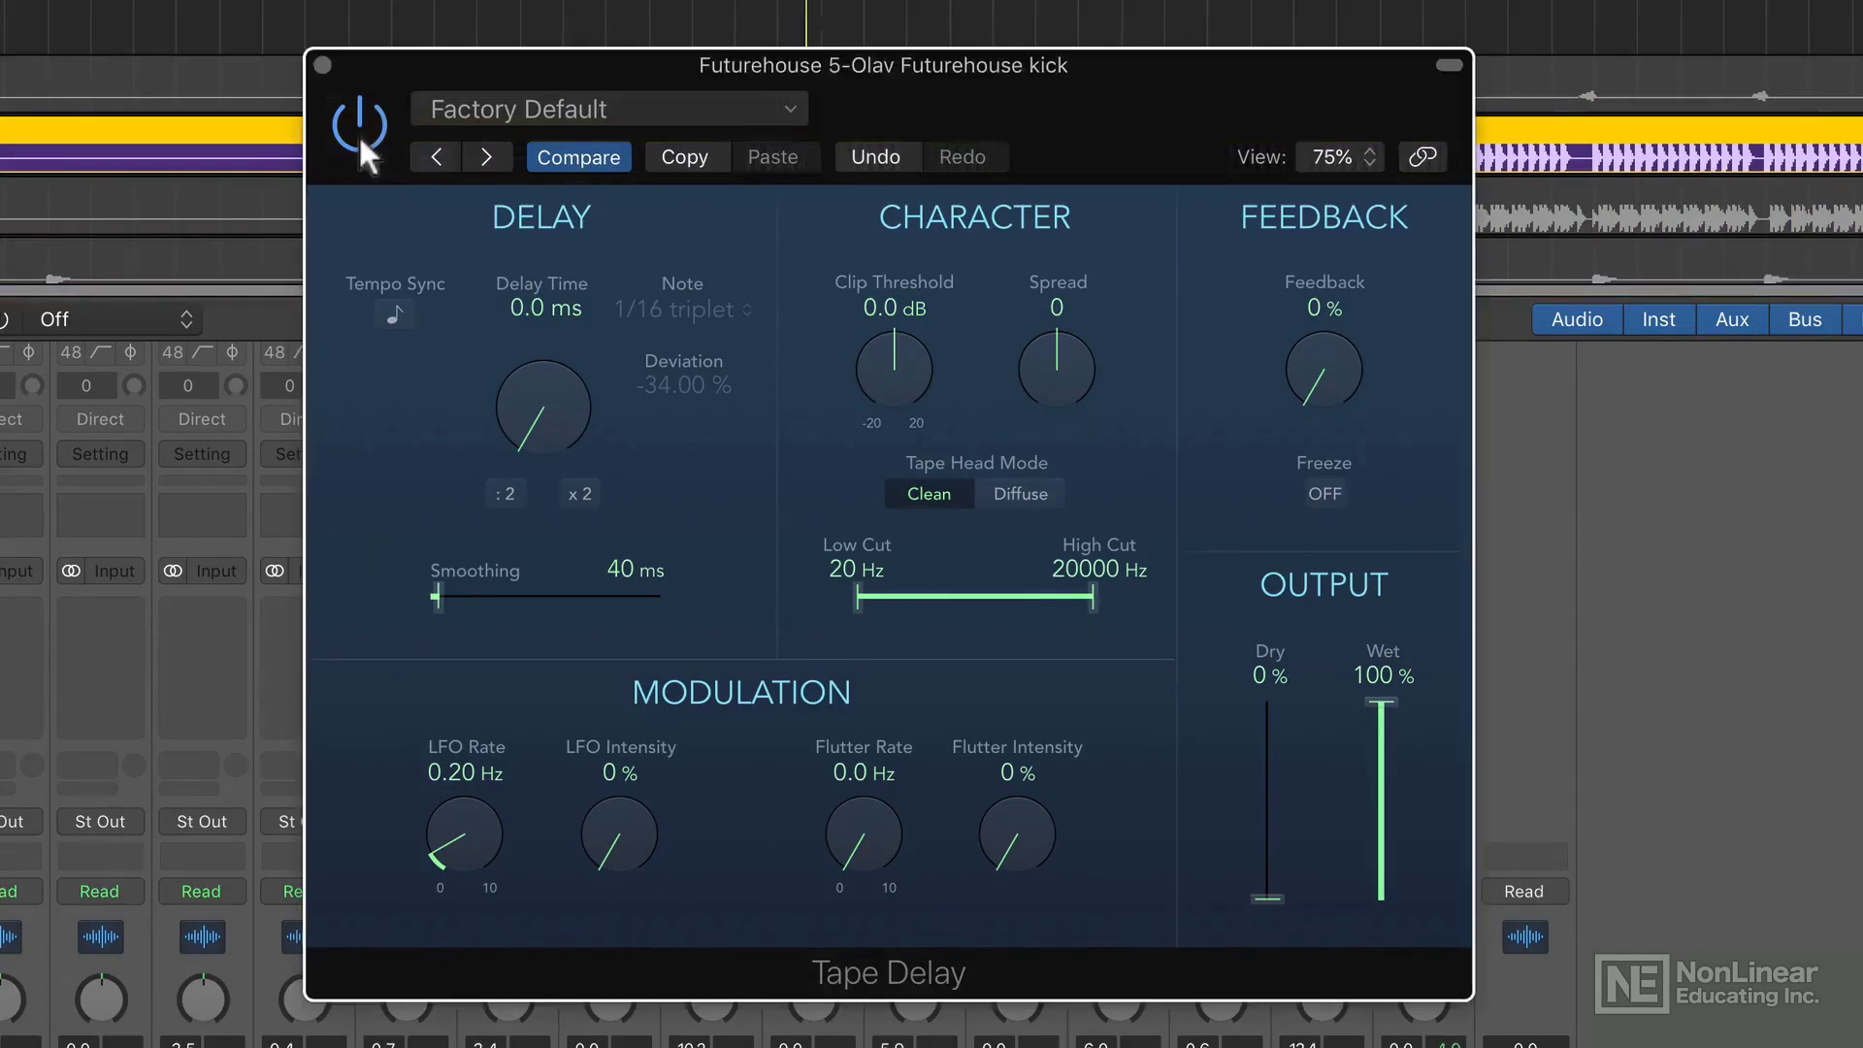
pyautogui.click(361, 126)
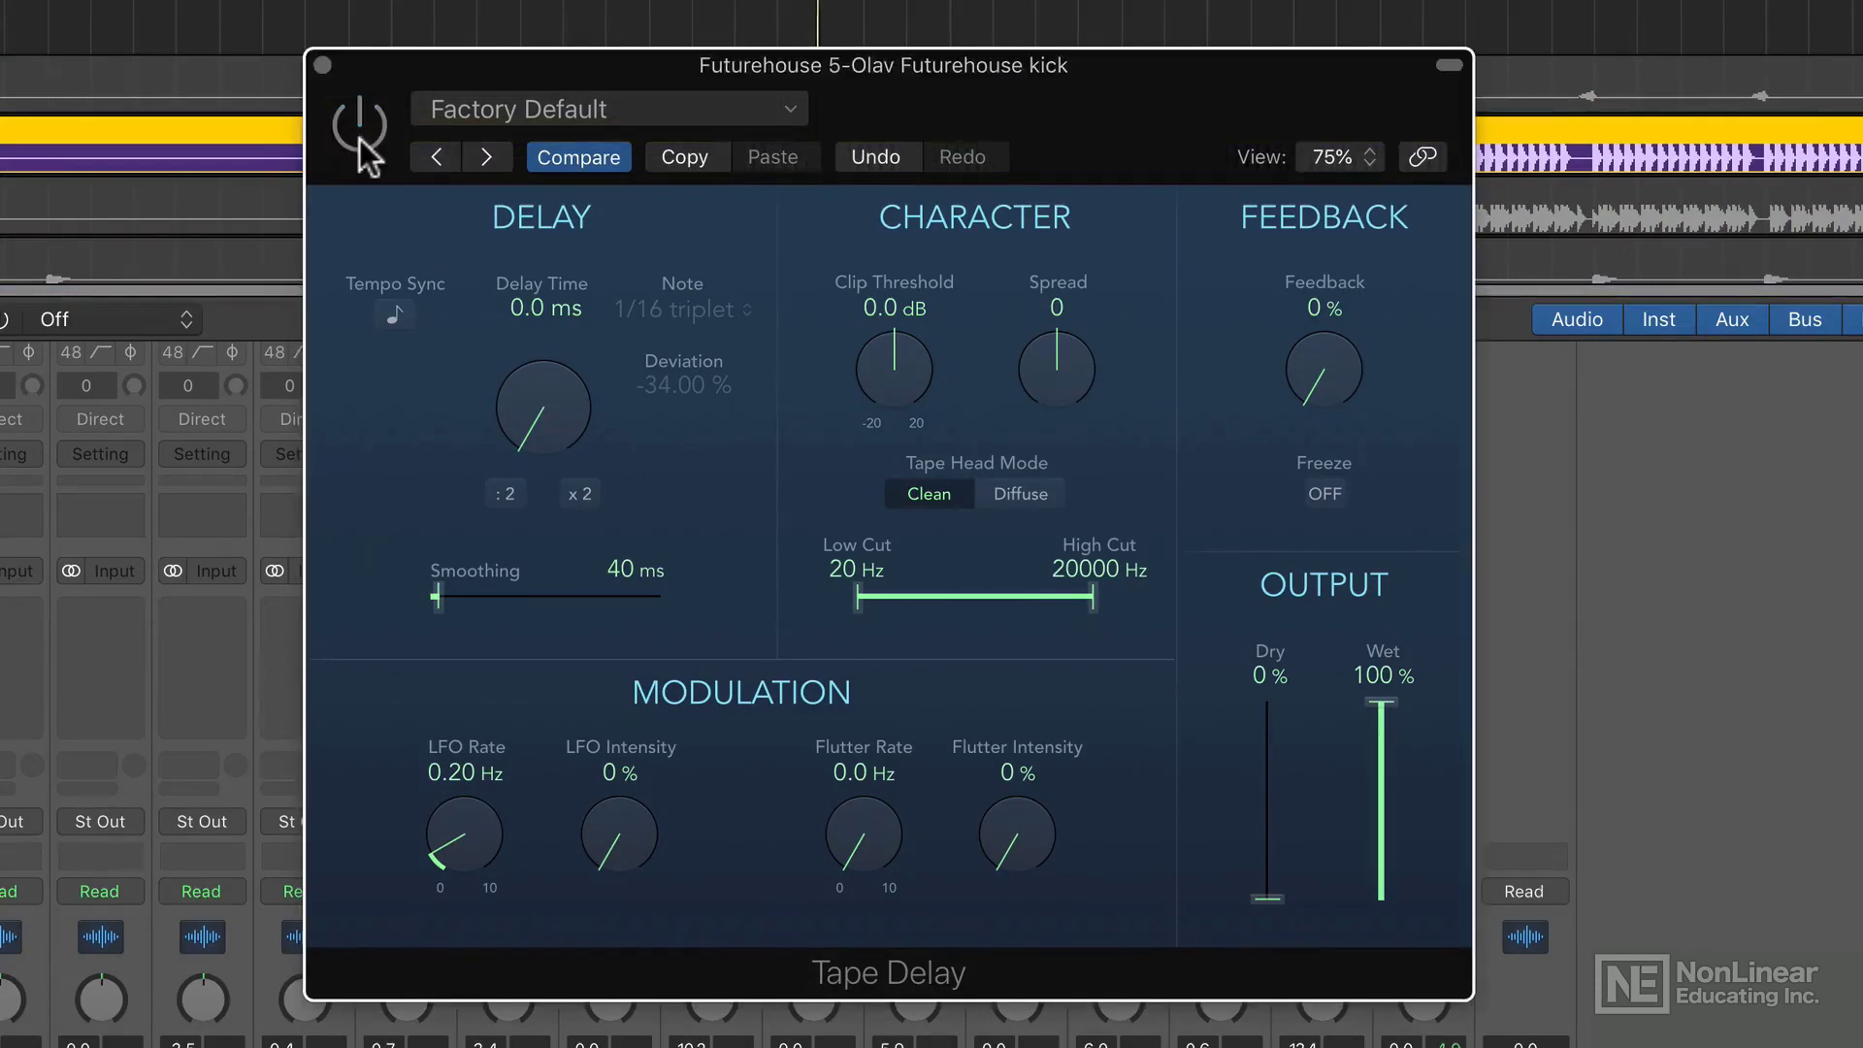
pyautogui.click(361, 131)
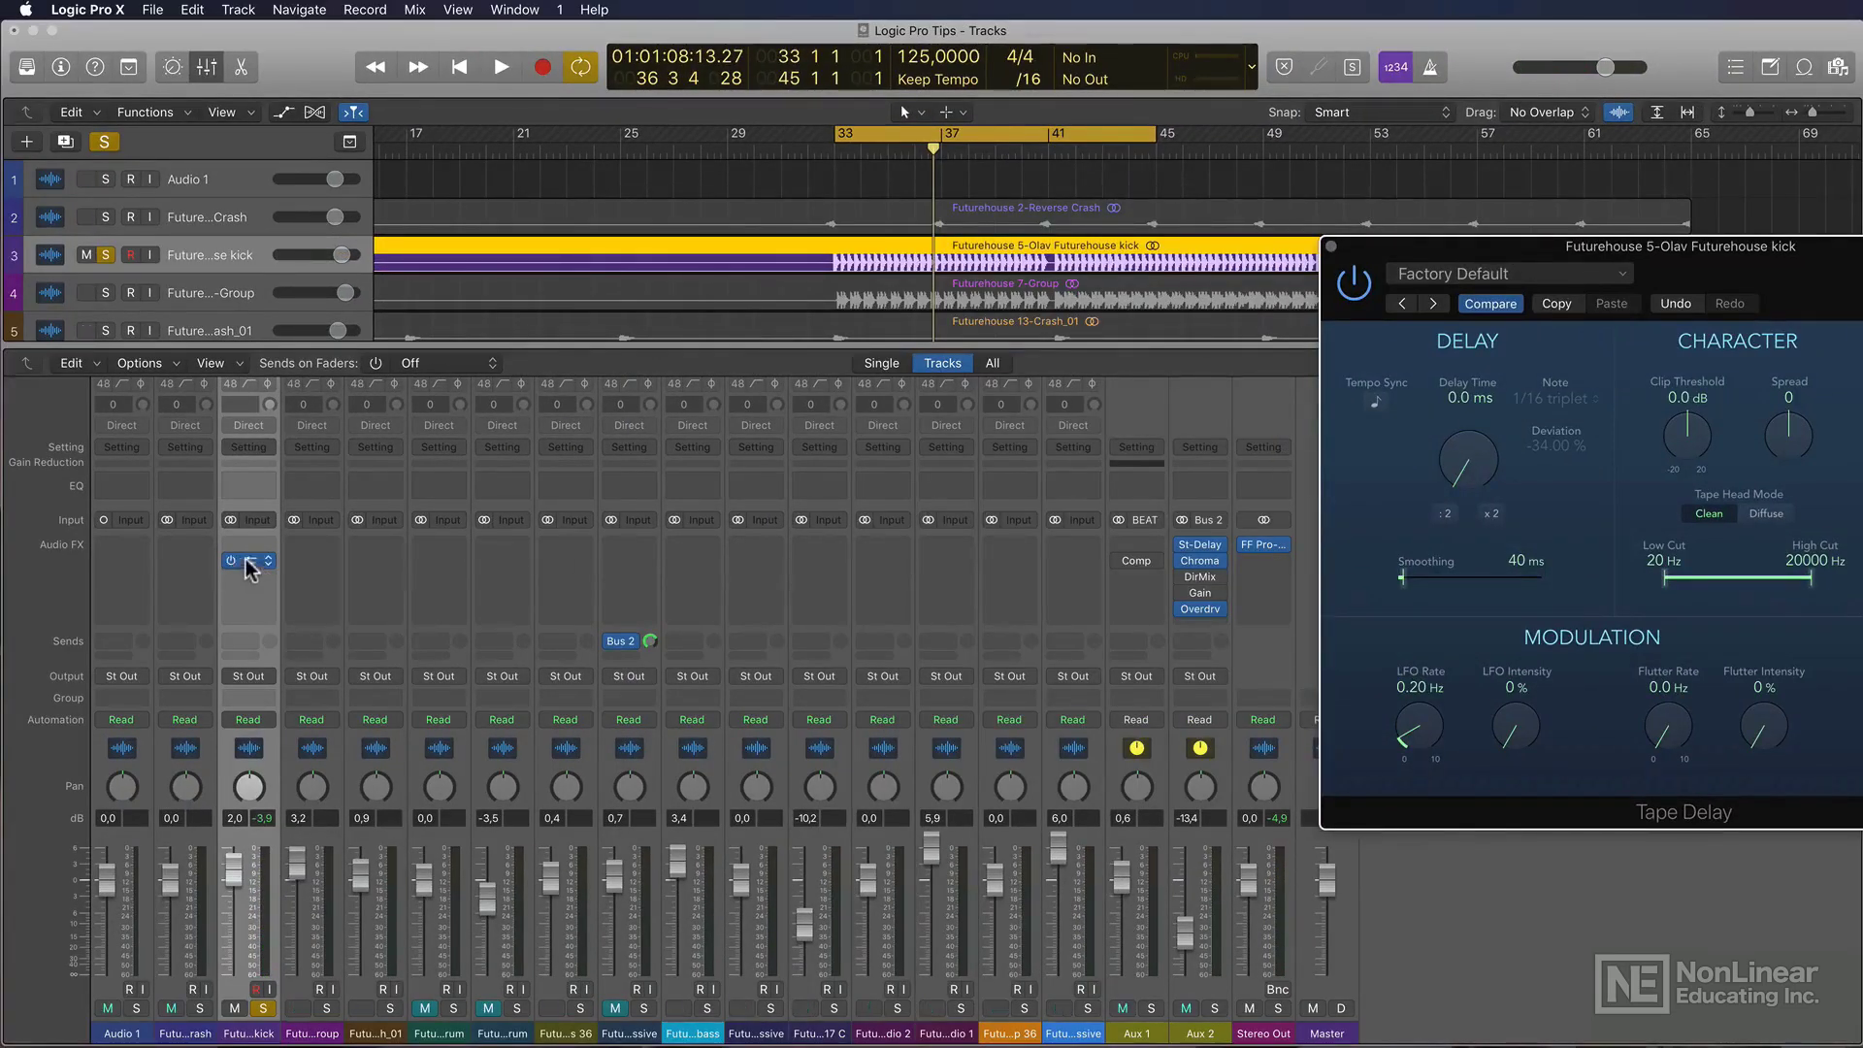
# Step: Copy the kick's Tape Delay onto Stereo Out, Aux 1 and every other channel strip
pyautogui.moveTo(248, 561); pyautogui.dragTo(1266, 564)
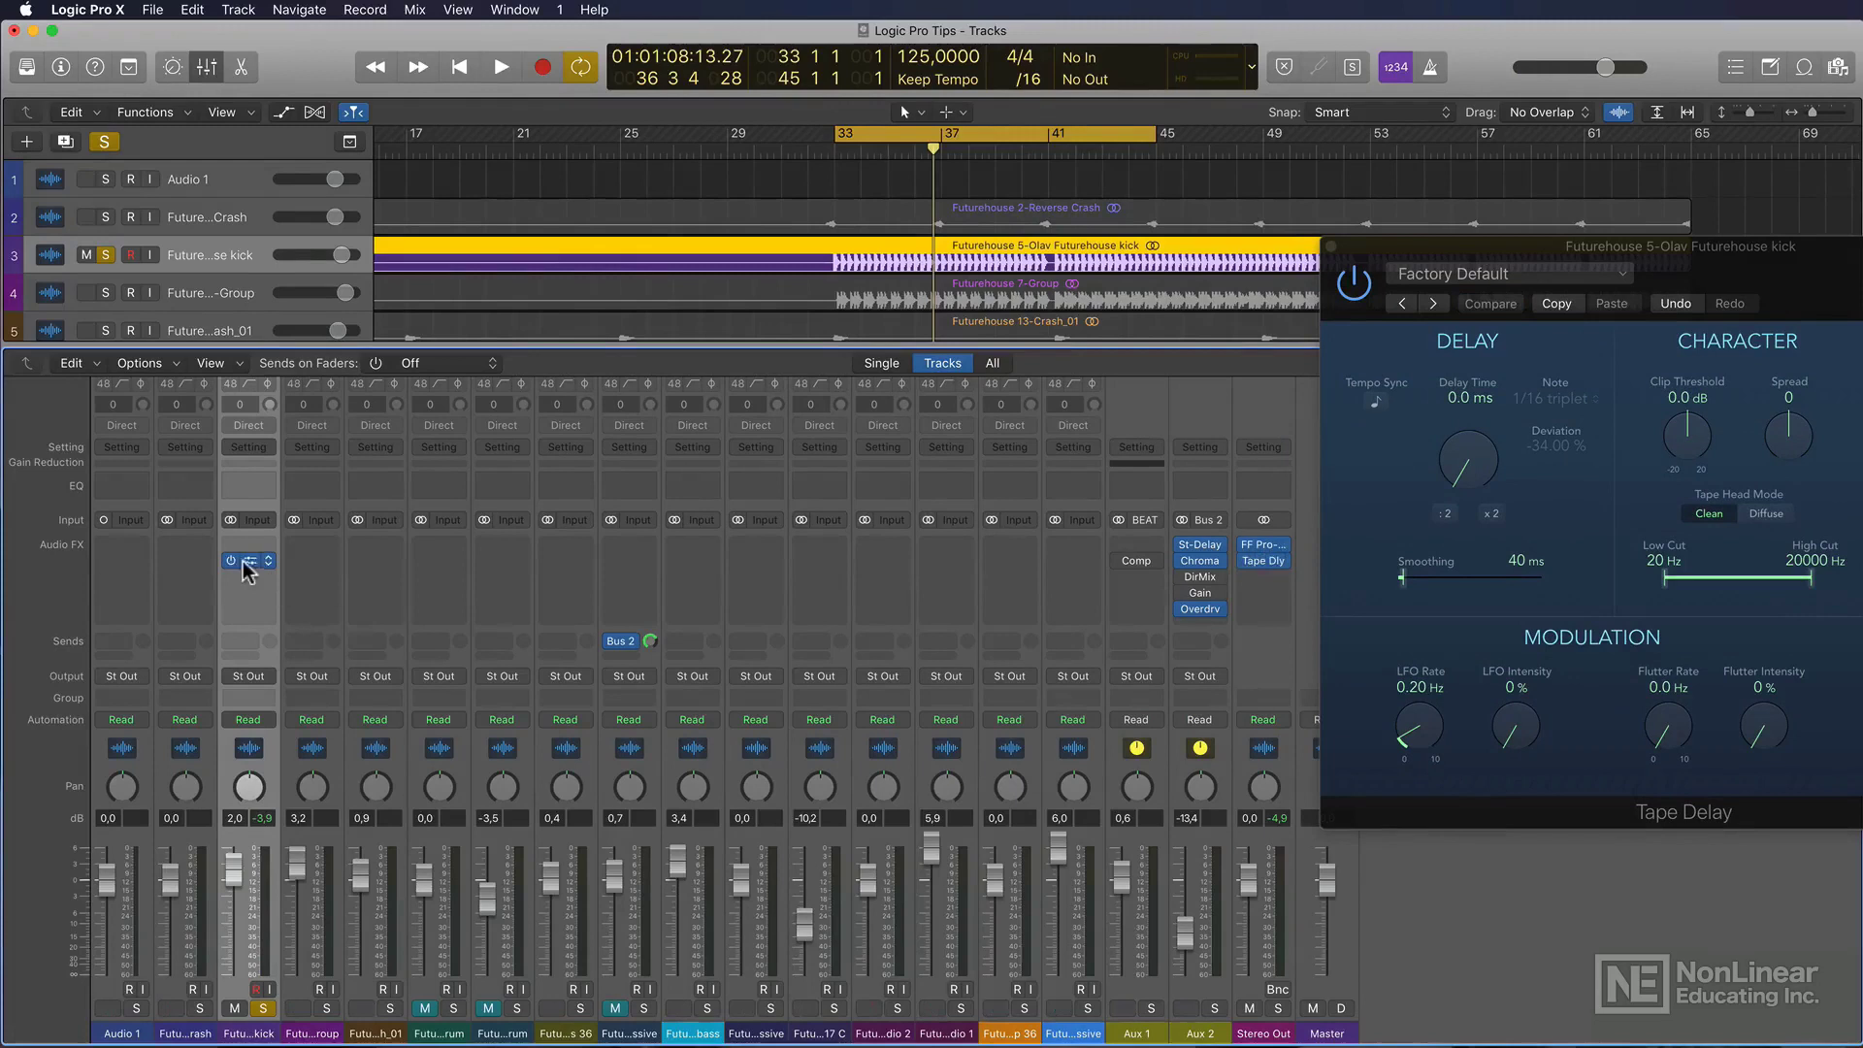
pyautogui.moveTo(249, 561); pyautogui.dragTo(376, 564)
pyautogui.moveTo(376, 563); pyautogui.dragTo(439, 565)
pyautogui.moveTo(439, 563); pyautogui.dragTo(1135, 579)
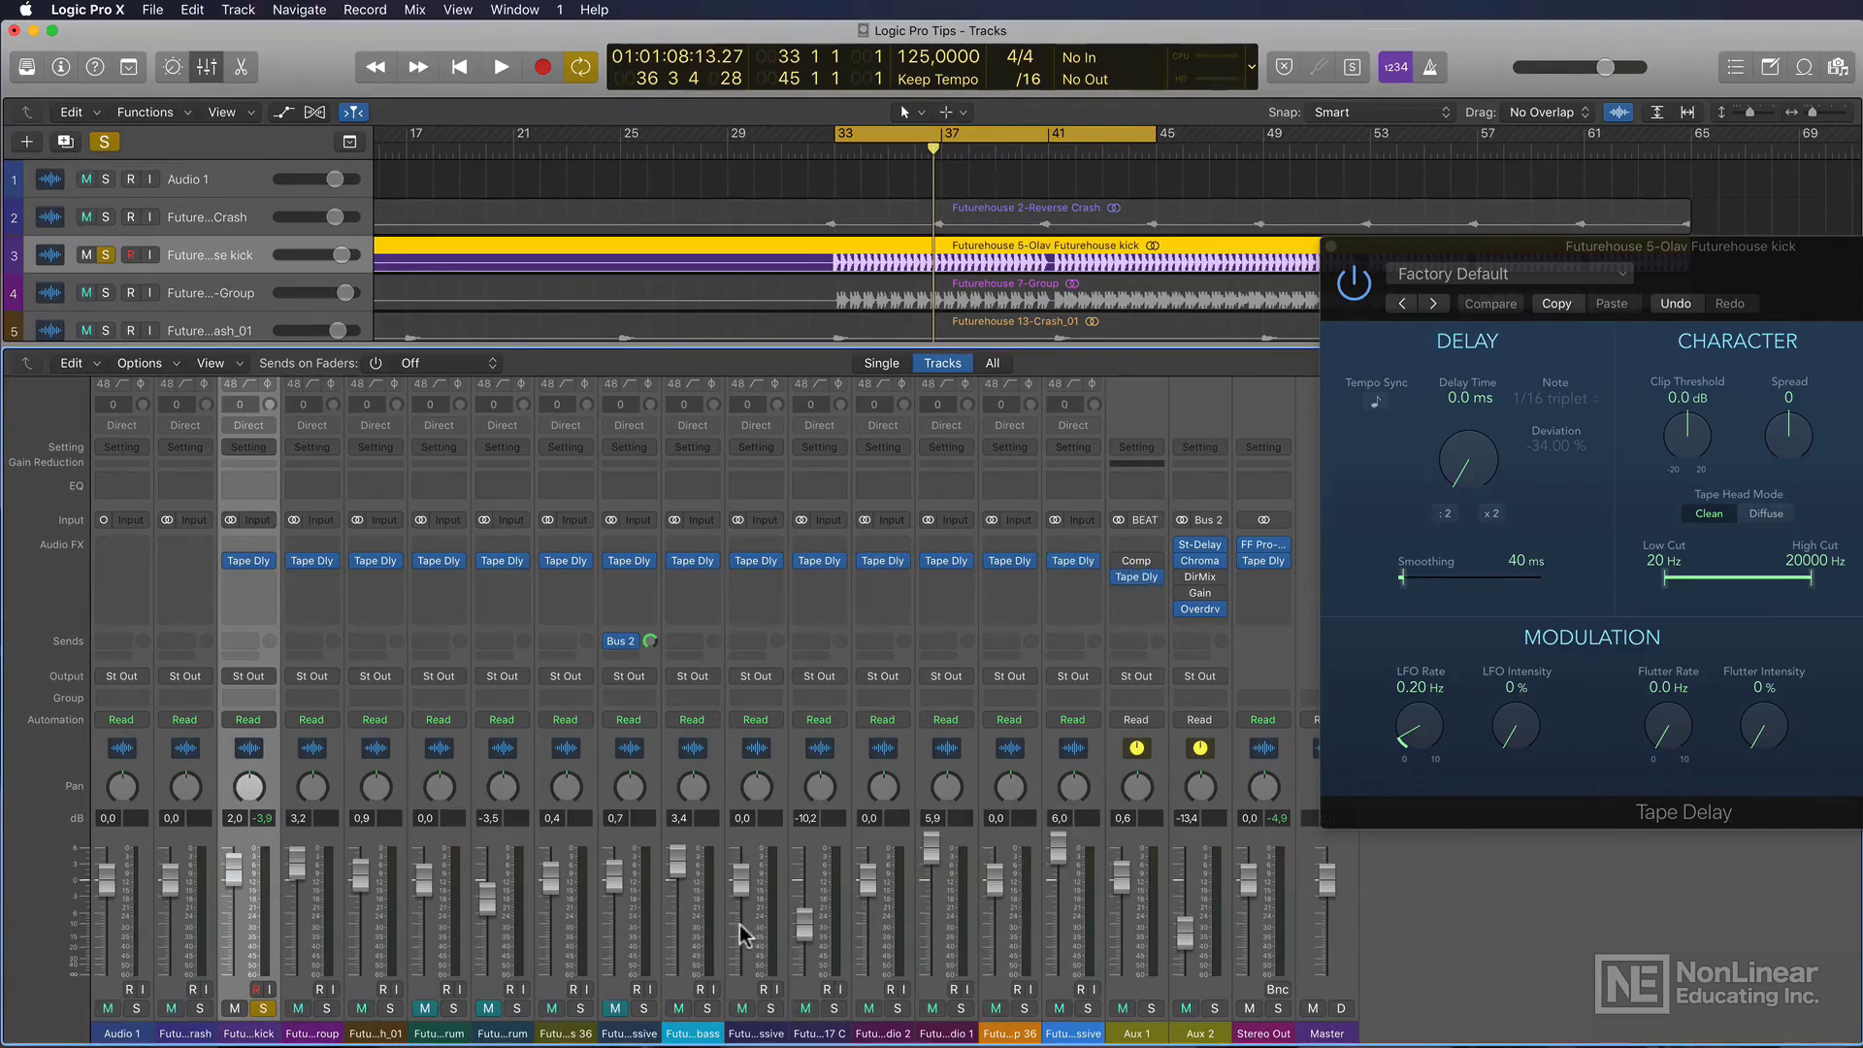
# Step: Unsolo the kick, play from bar 33, and compare the Tape Delays bypassed and active
pyautogui.press('space')
pyautogui.click(263, 1008)
pyautogui.press('space')
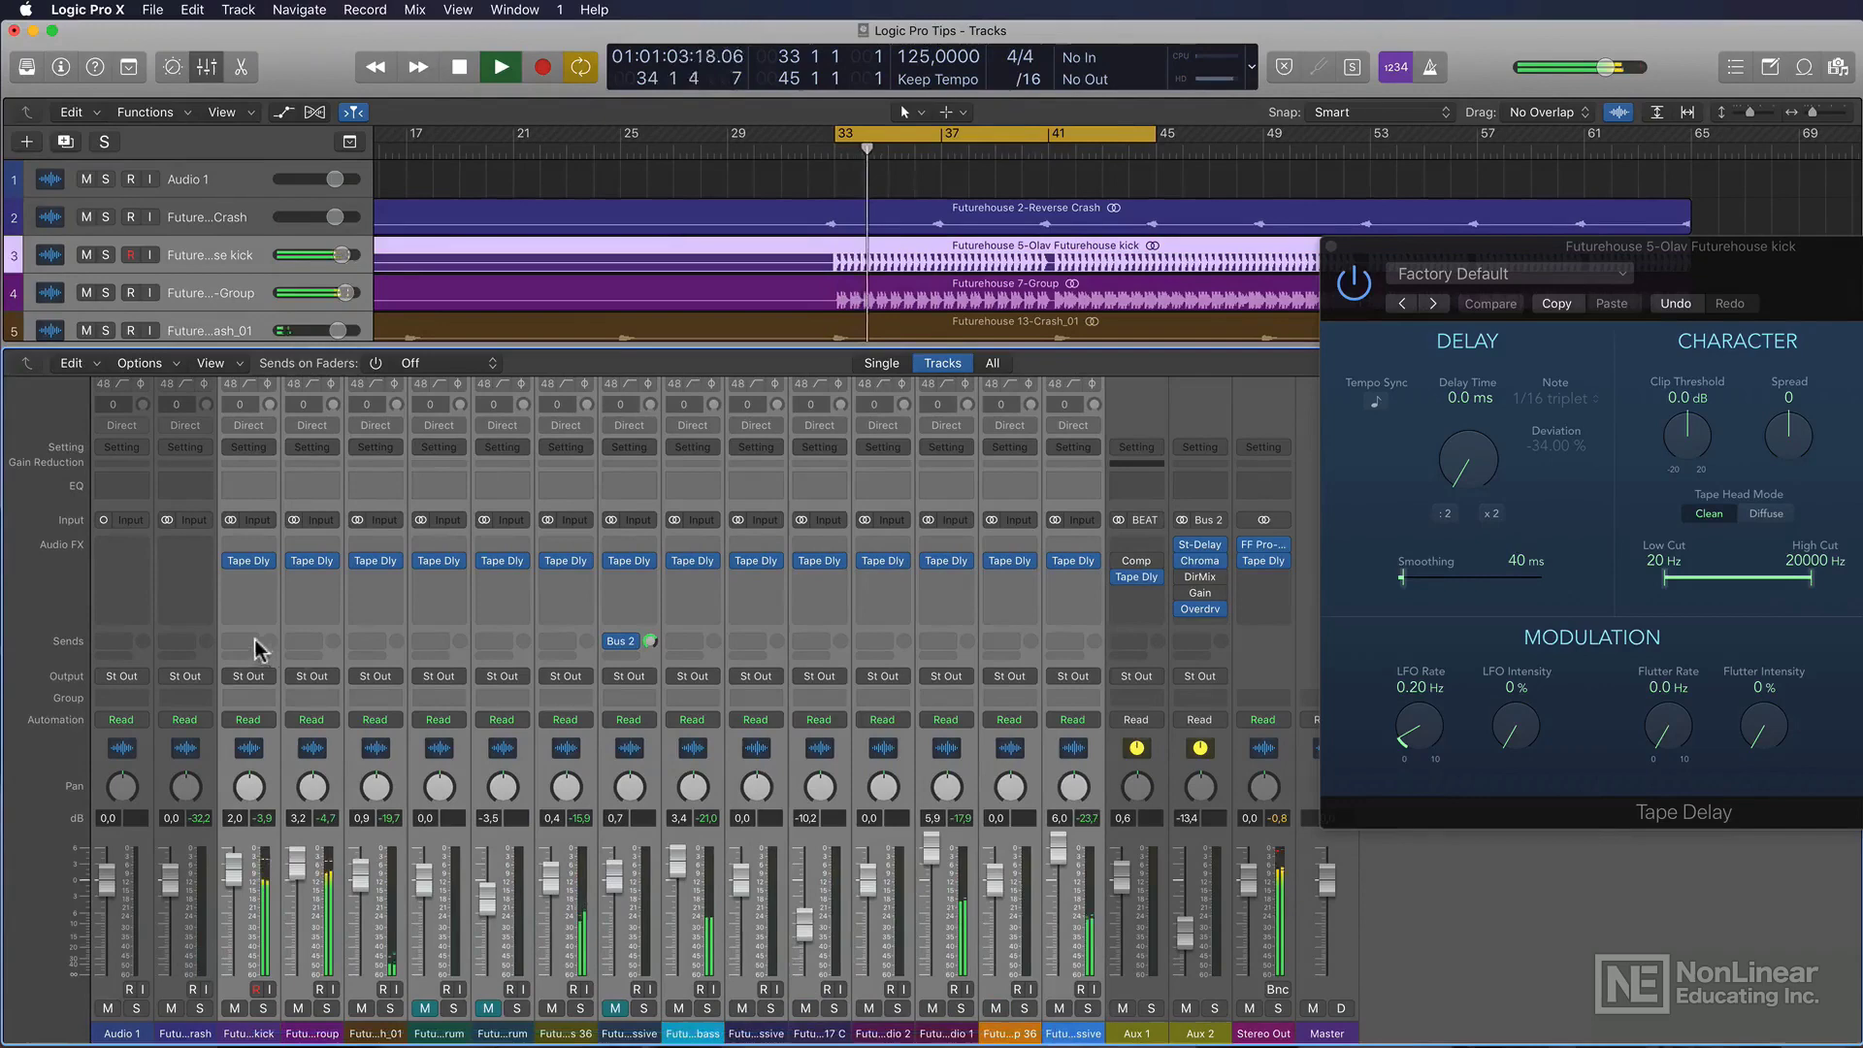
pyautogui.moveTo(229, 560)
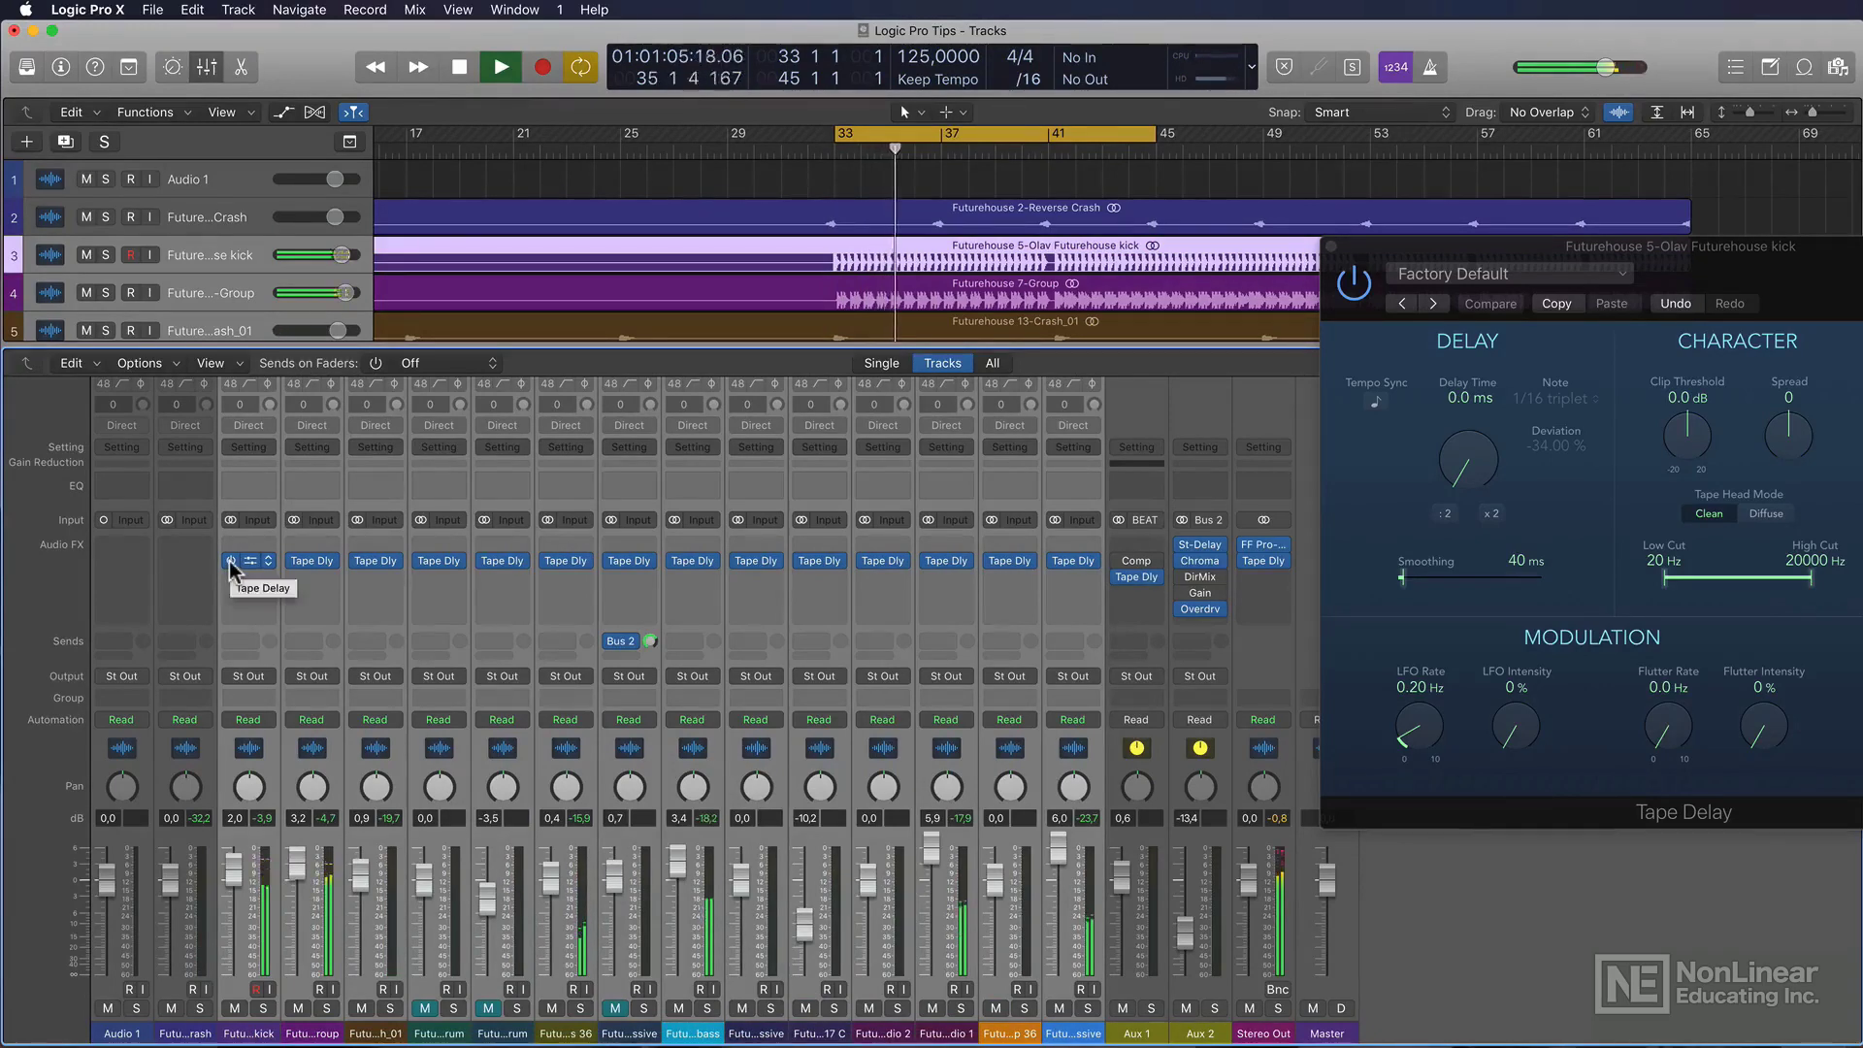
pyautogui.keyDown('alt'); pyautogui.click(230, 561); pyautogui.keyUp('alt')
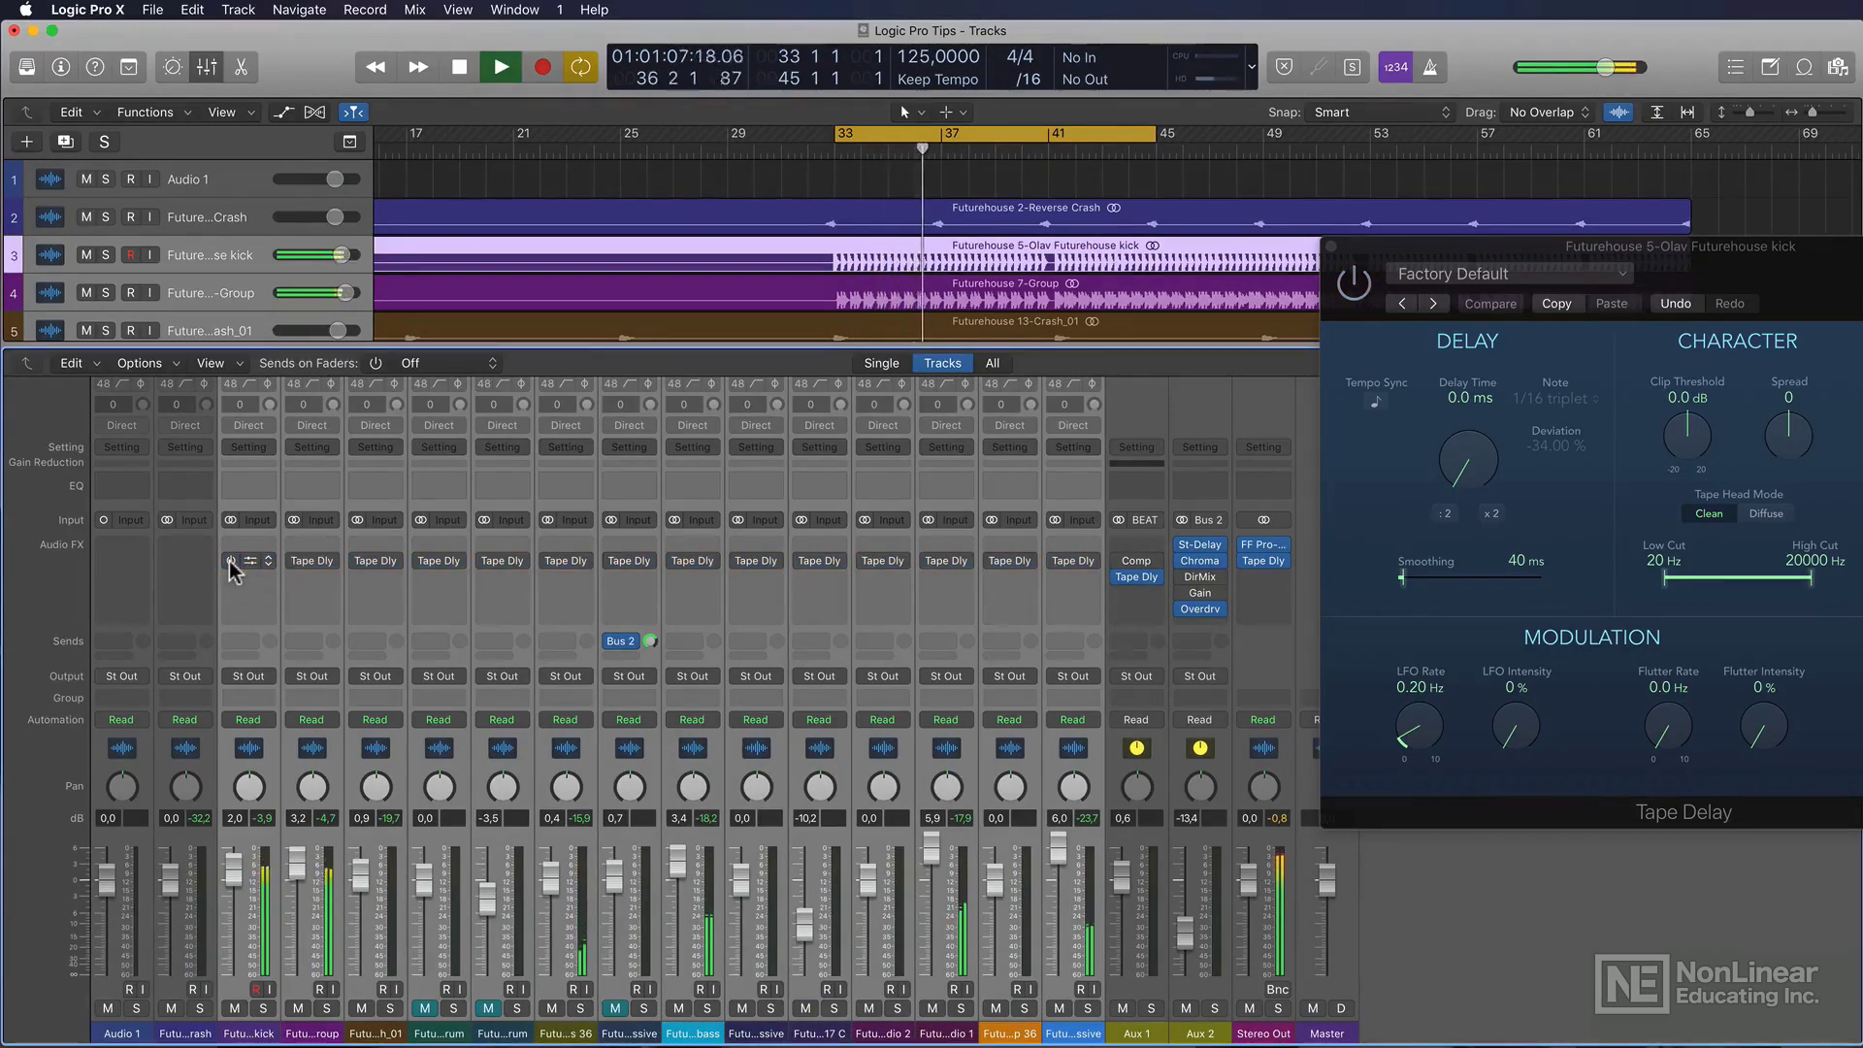
pyautogui.keyDown('alt'); pyautogui.click(230, 560); pyautogui.keyUp('alt')
pyautogui.press('space')
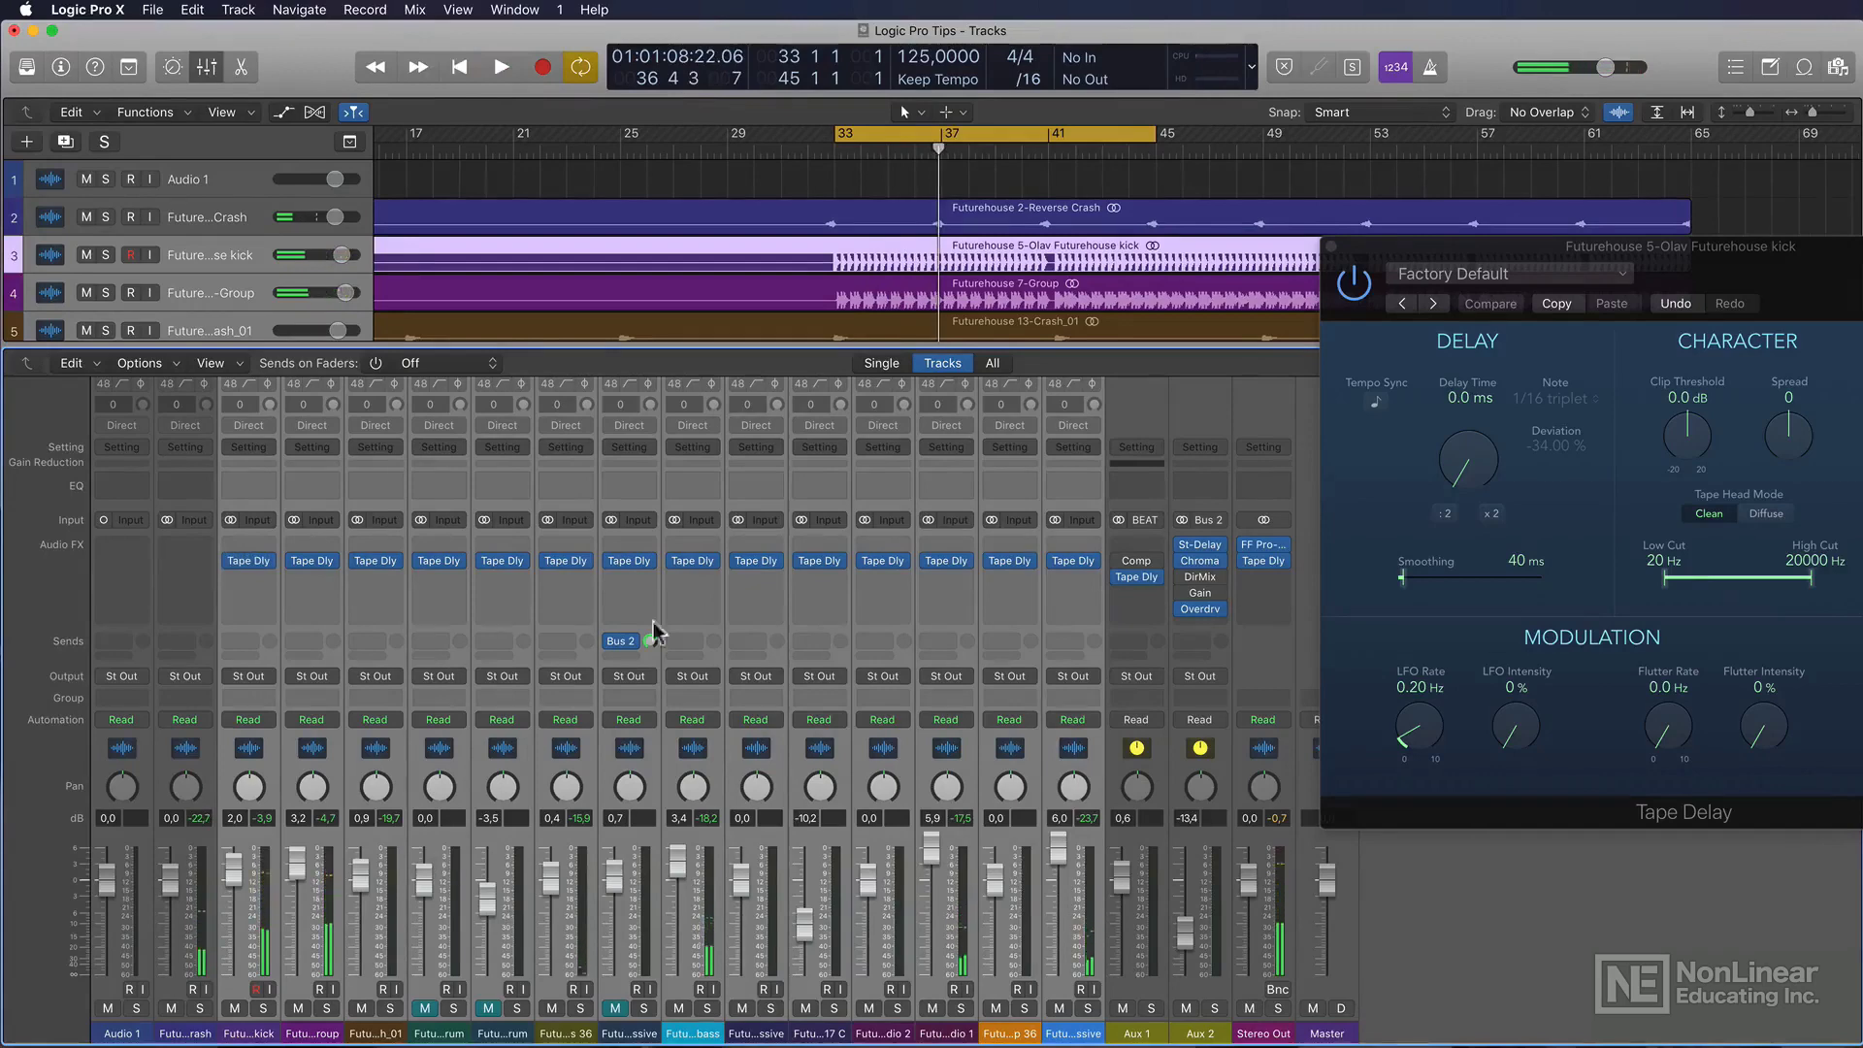
pyautogui.moveTo(248, 567)
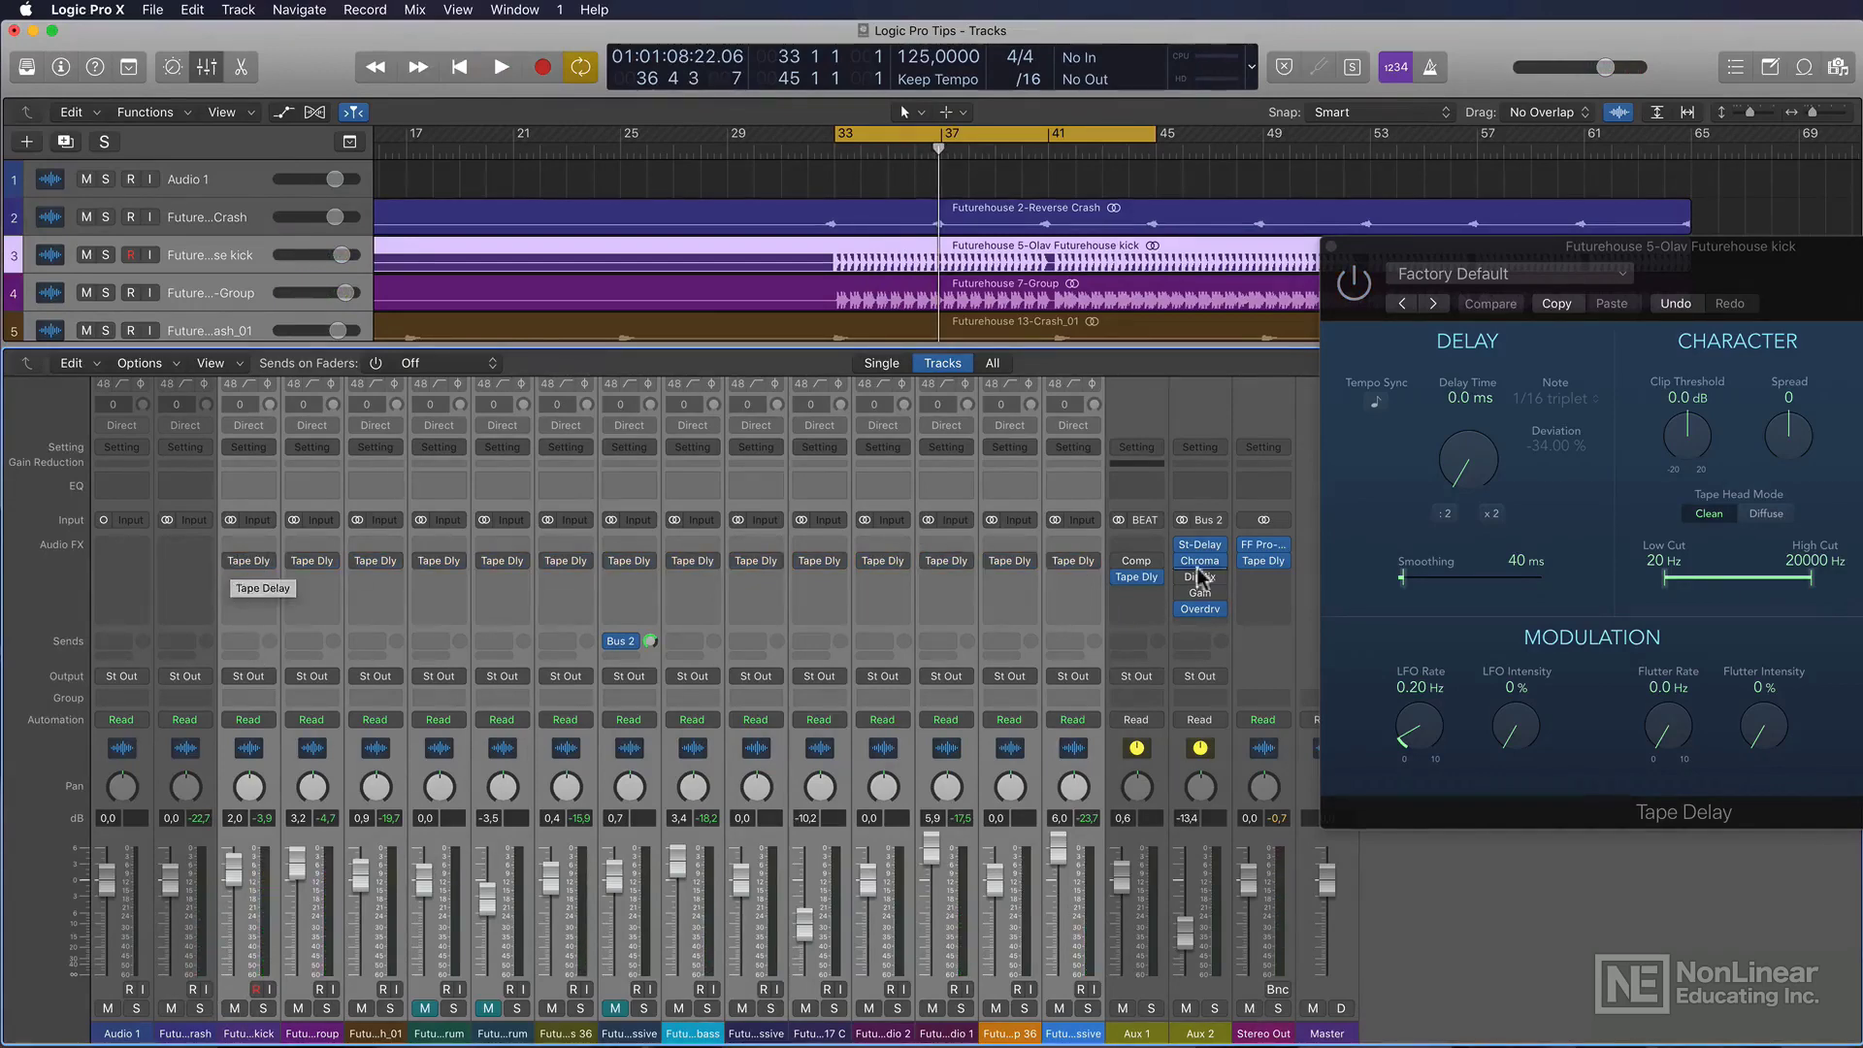
# Step: Open the Stereo Out Tape Delay, close the kick's window, and lower Clip Threshold to -4.4 dB
pyautogui.click(1255, 561)
pyautogui.moveTo(533, 44); pyautogui.dragTo(1159, 102)
pyautogui.click(1530, 237)
pyautogui.click(1331, 249)
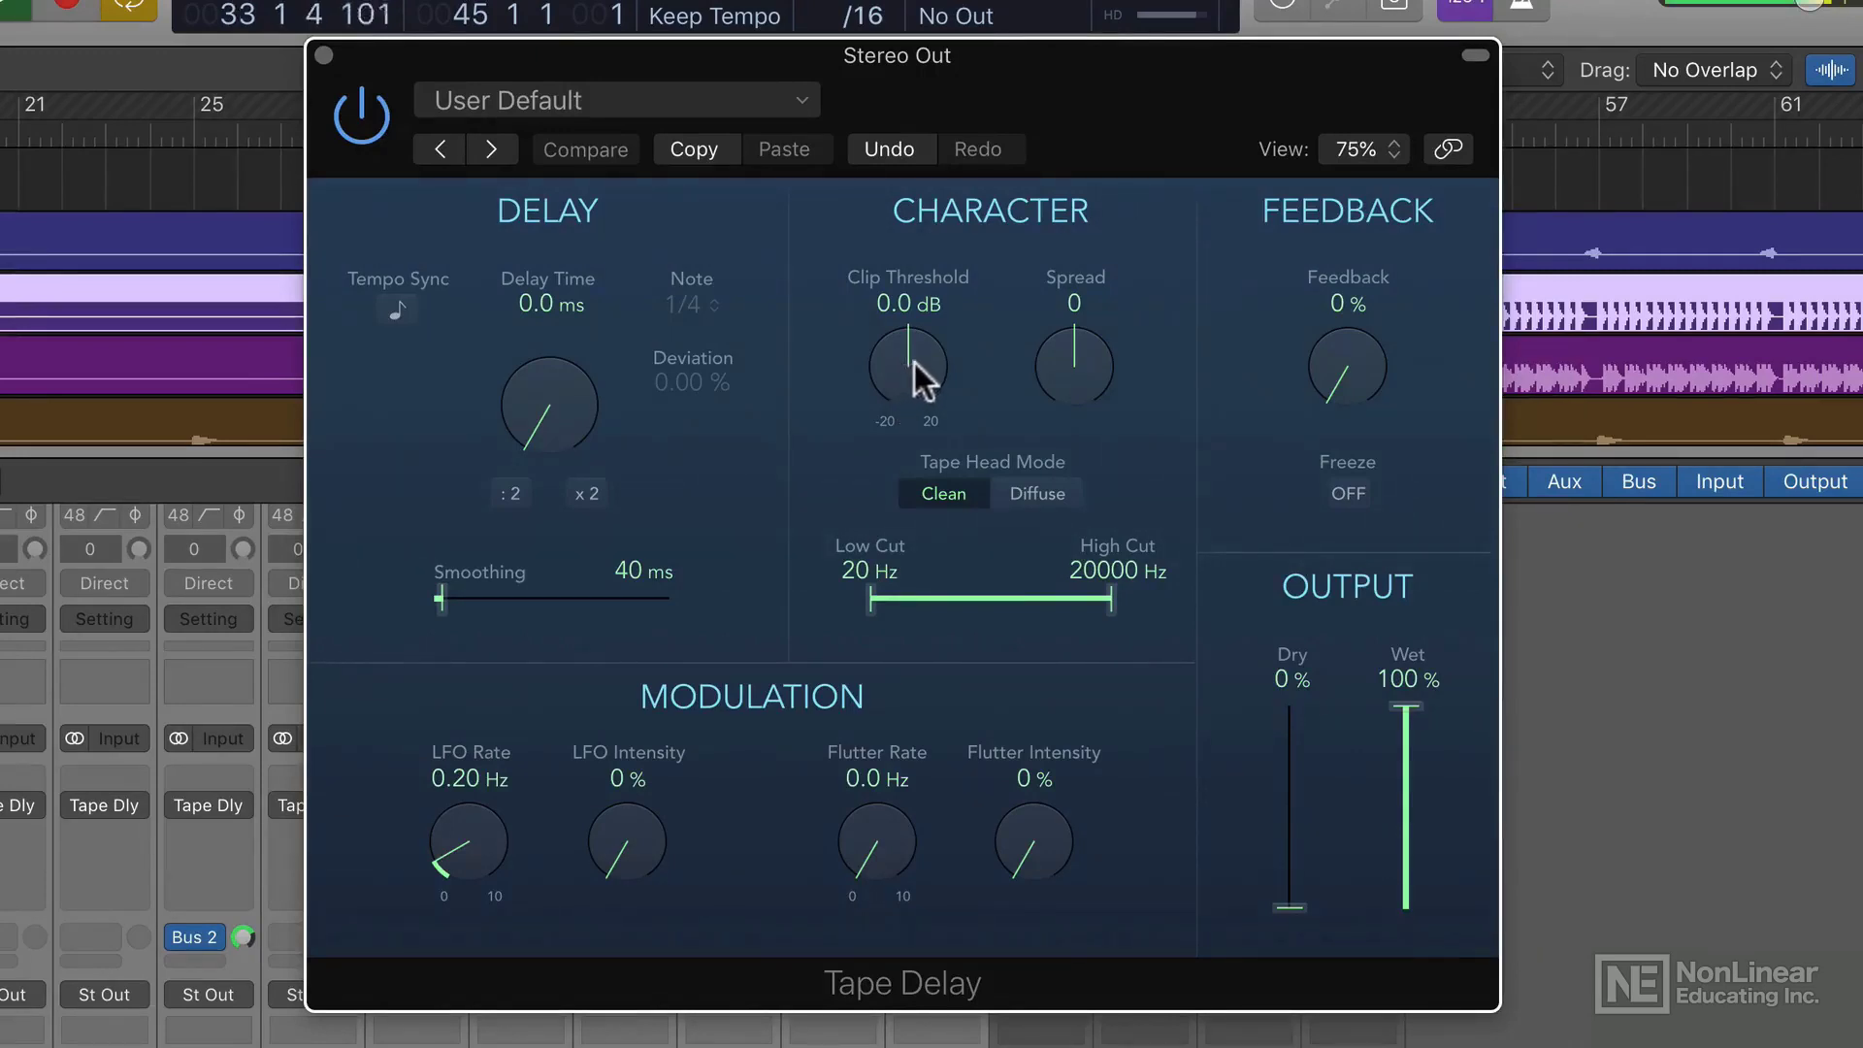
pyautogui.moveTo(914, 363); pyautogui.dragTo(884, 429)
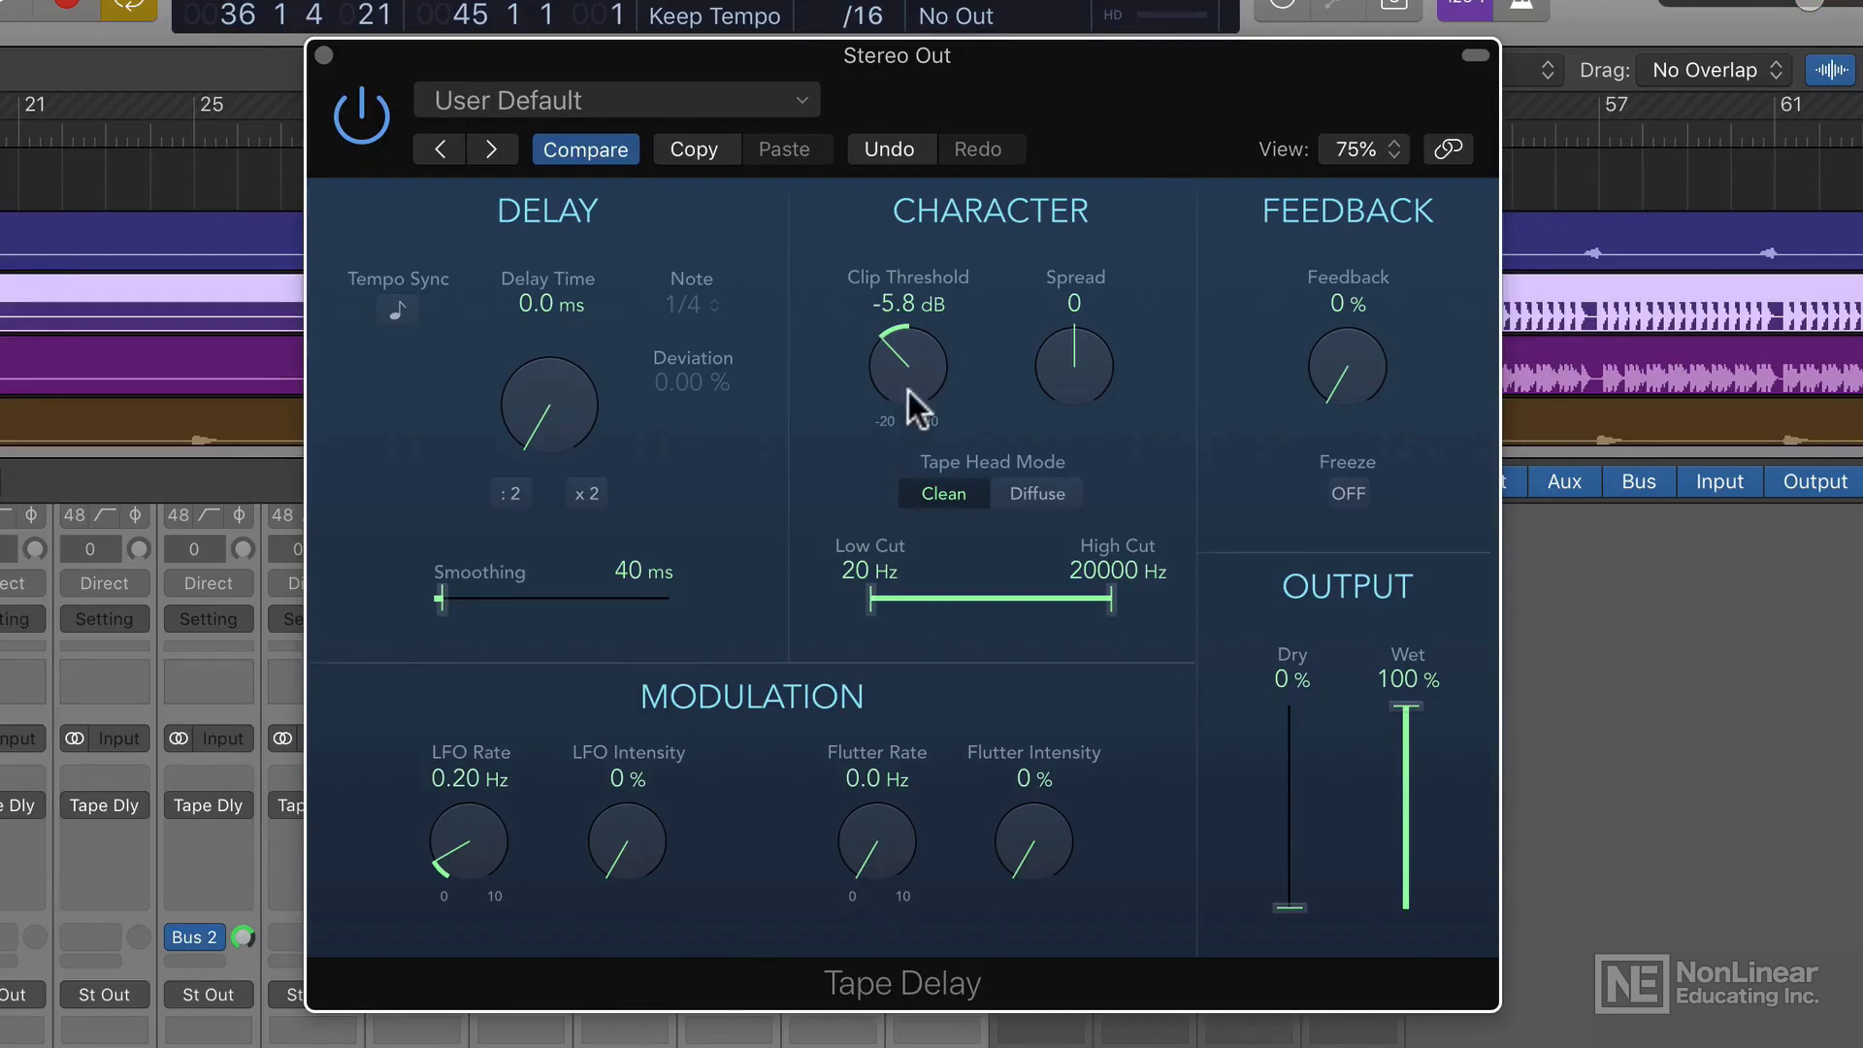
pyautogui.moveTo(908, 370)
pyautogui.mouseDown()
pyautogui.moveTo(899, 409)
pyautogui.moveTo(912, 361)
pyautogui.mouseUp()
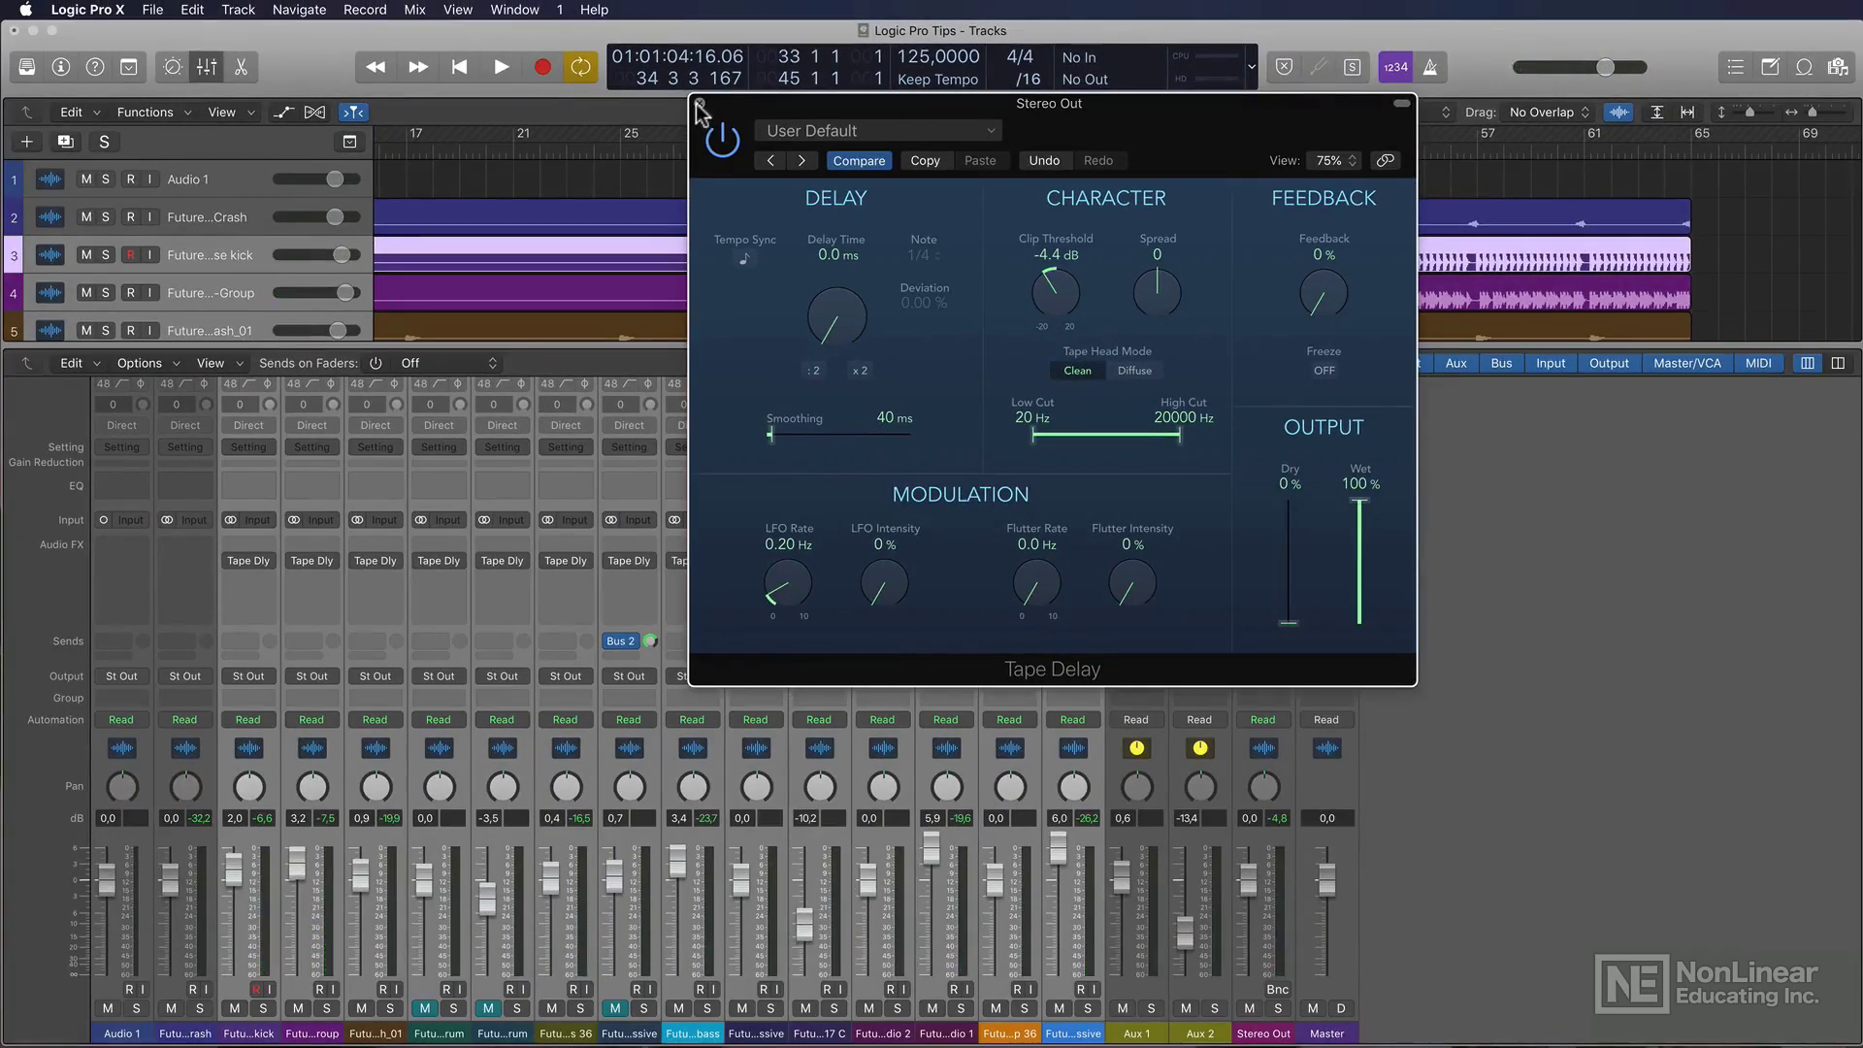
# Step: Close the Stereo Out Tape Delay plug-in window, leaving the full mixer visible
pyautogui.click(699, 103)
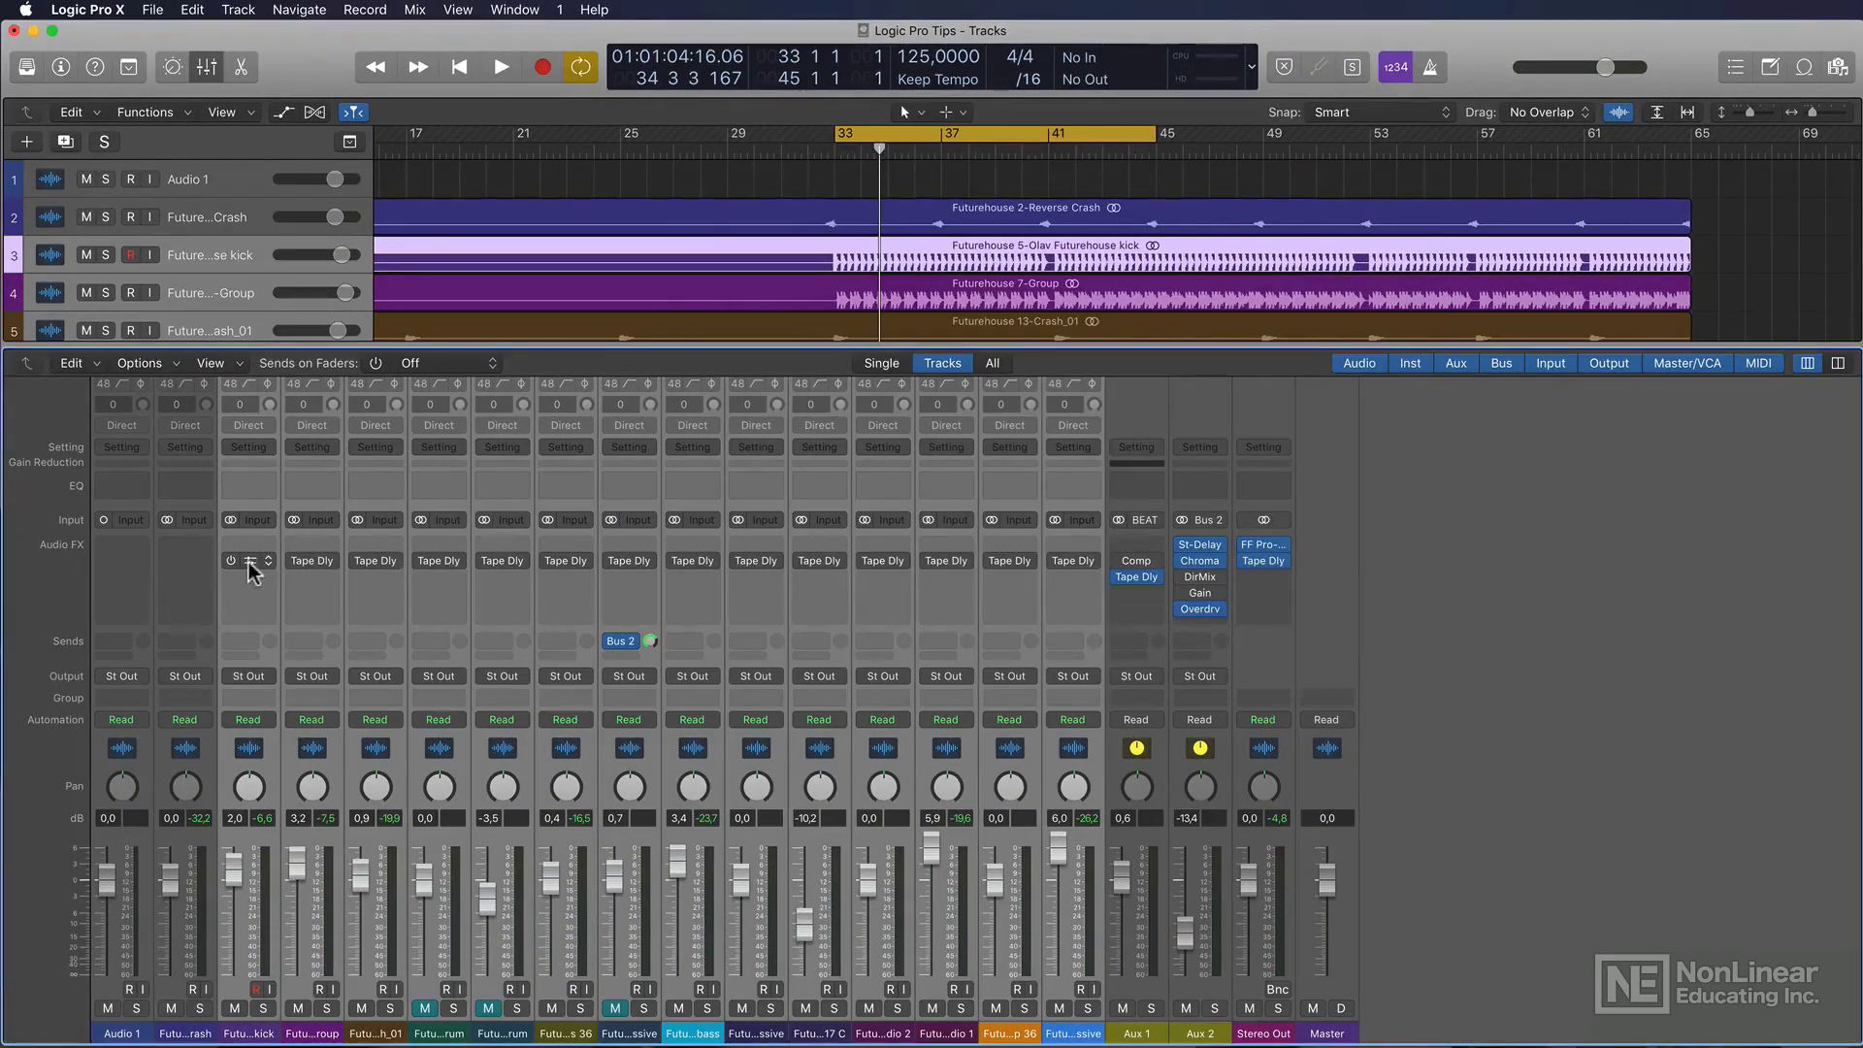